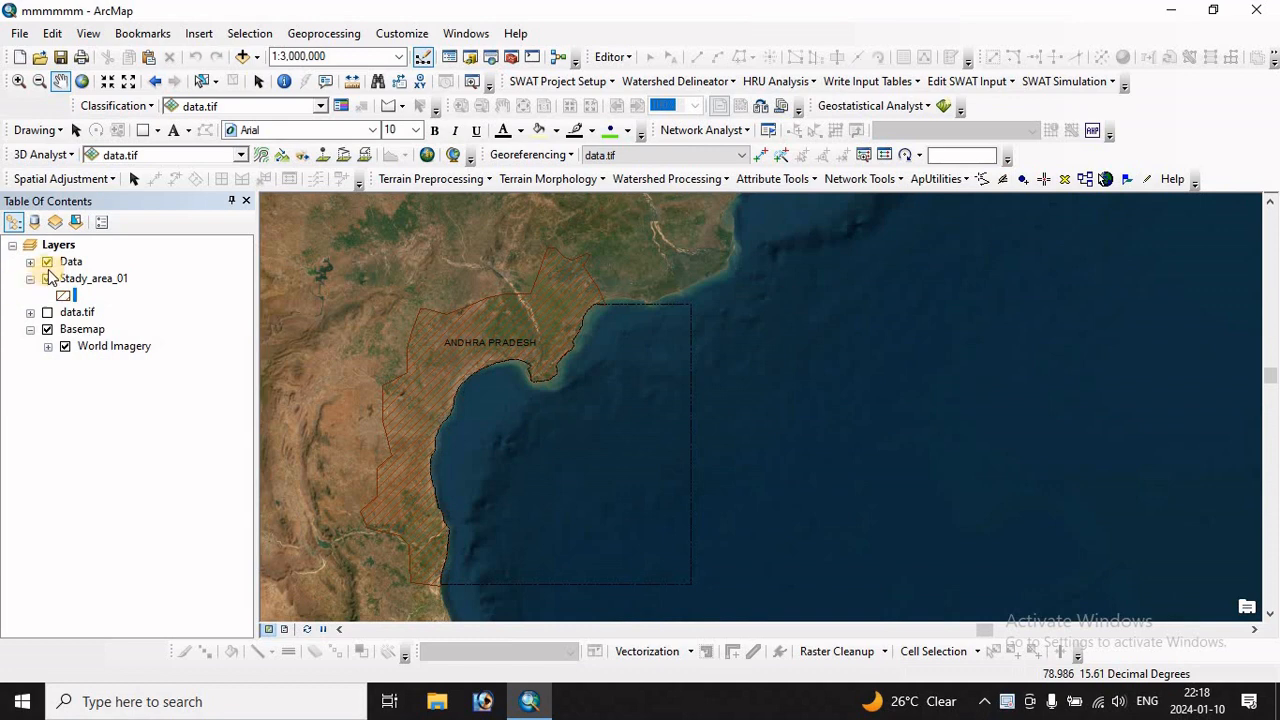
Step: Switch the Stady_area_01 and Data layers off and back on to compare what each covers on the map
{"action": "left_click", "coordinate": [46, 280]}
{"action": "left_click", "coordinate": [46, 280]}
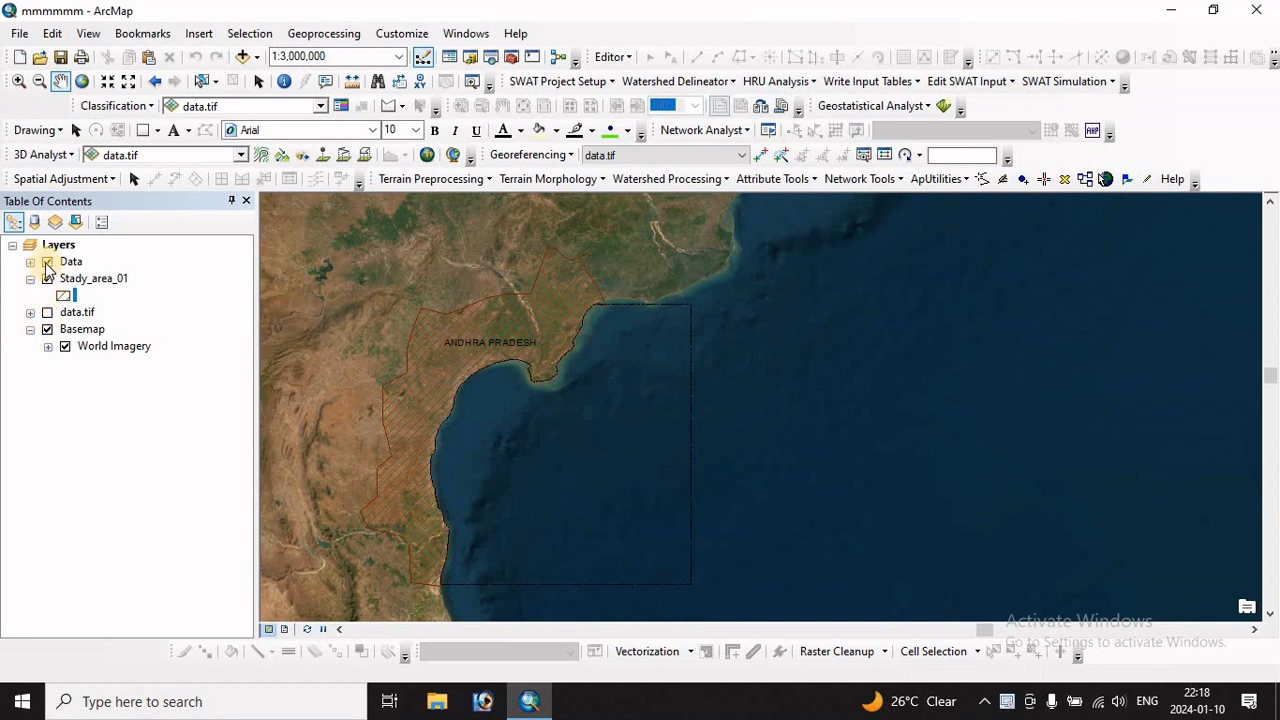
{"action": "left_click", "coordinate": [47, 264]}
{"action": "left_click", "coordinate": [47, 262]}
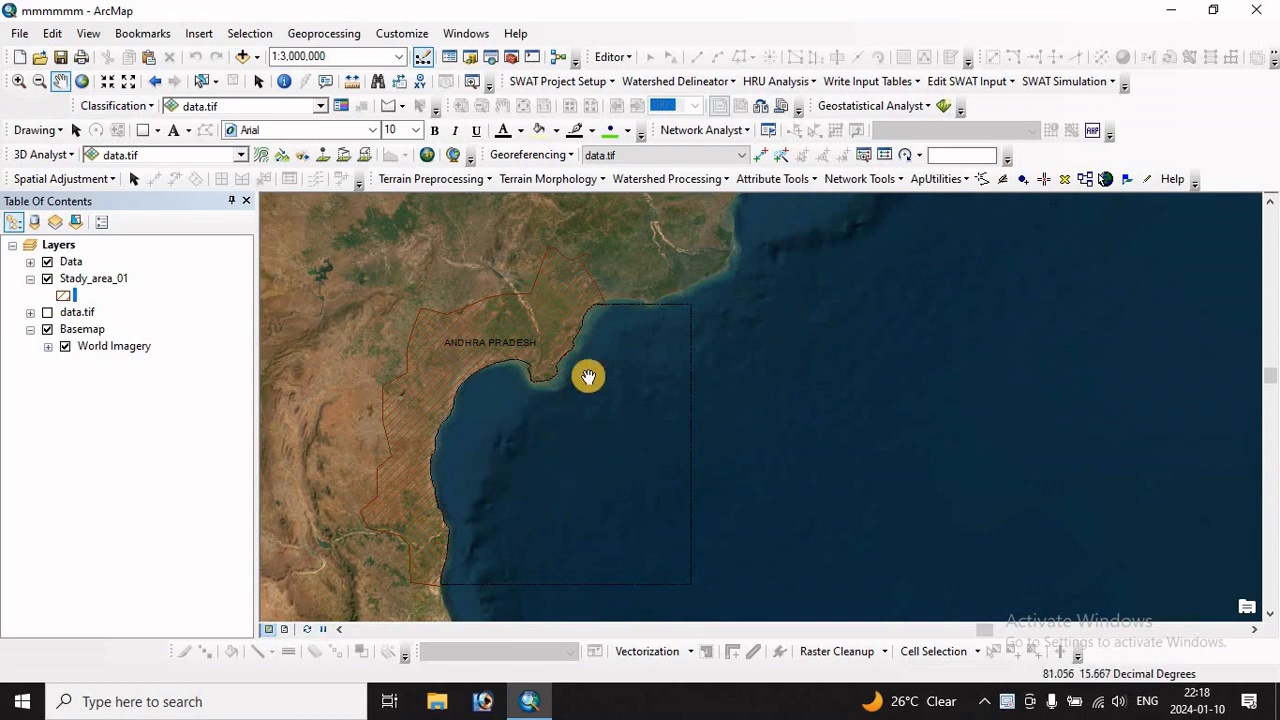
Step: Show the data.tif raster on its own by hiding the Basemap, Stady_area_01 and Data layers
{"action": "left_click", "coordinate": [47, 313]}
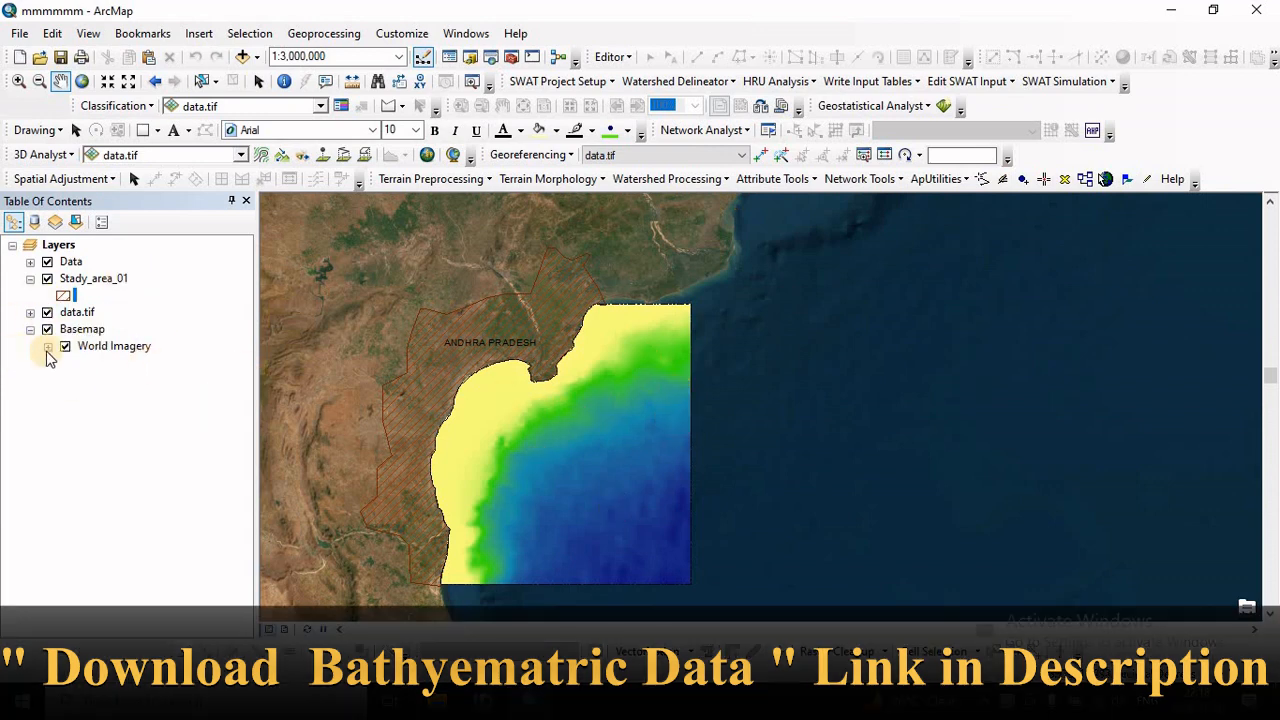
{"action": "left_click", "coordinate": [47, 313]}
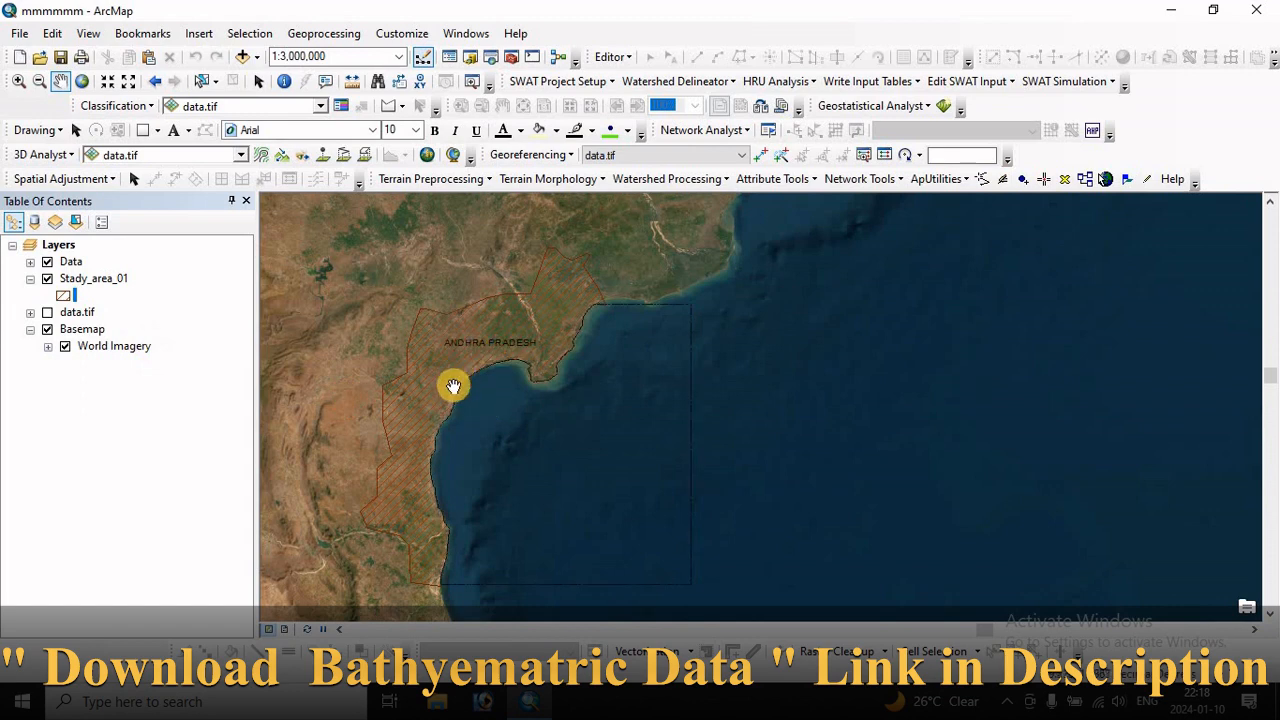
{"action": "left_click", "coordinate": [47, 313]}
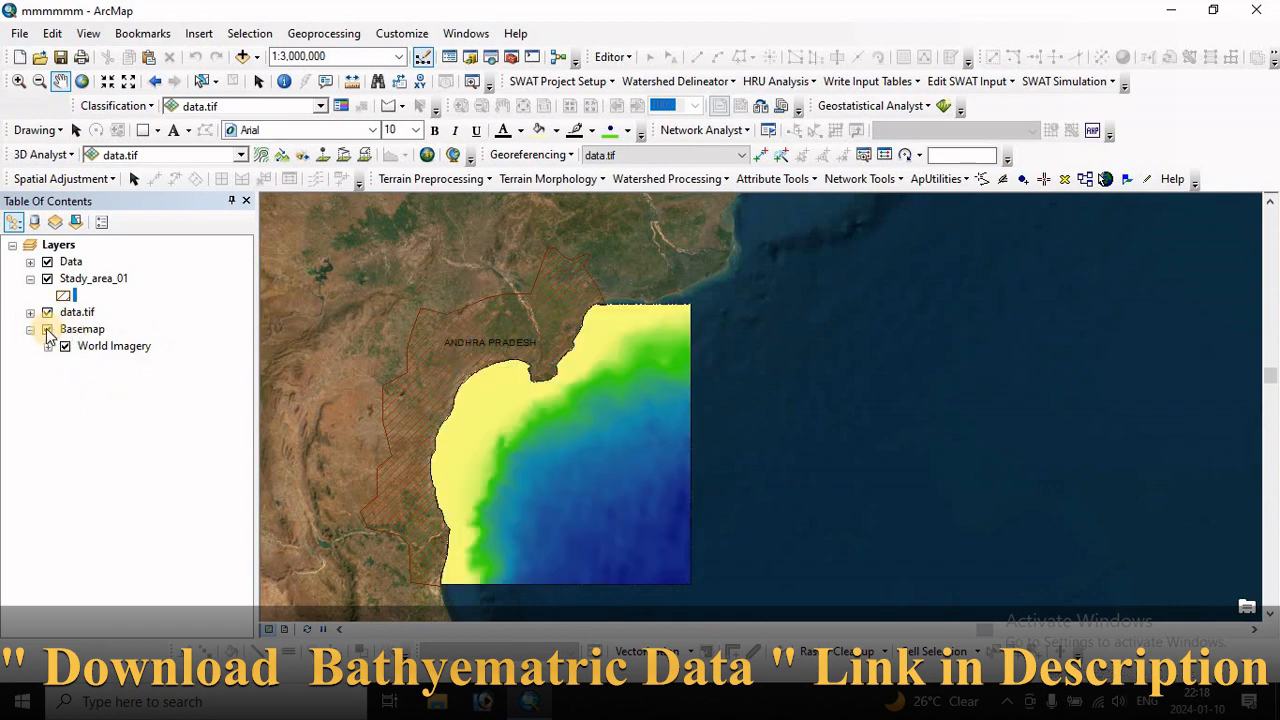
{"action": "left_click", "coordinate": [47, 329]}
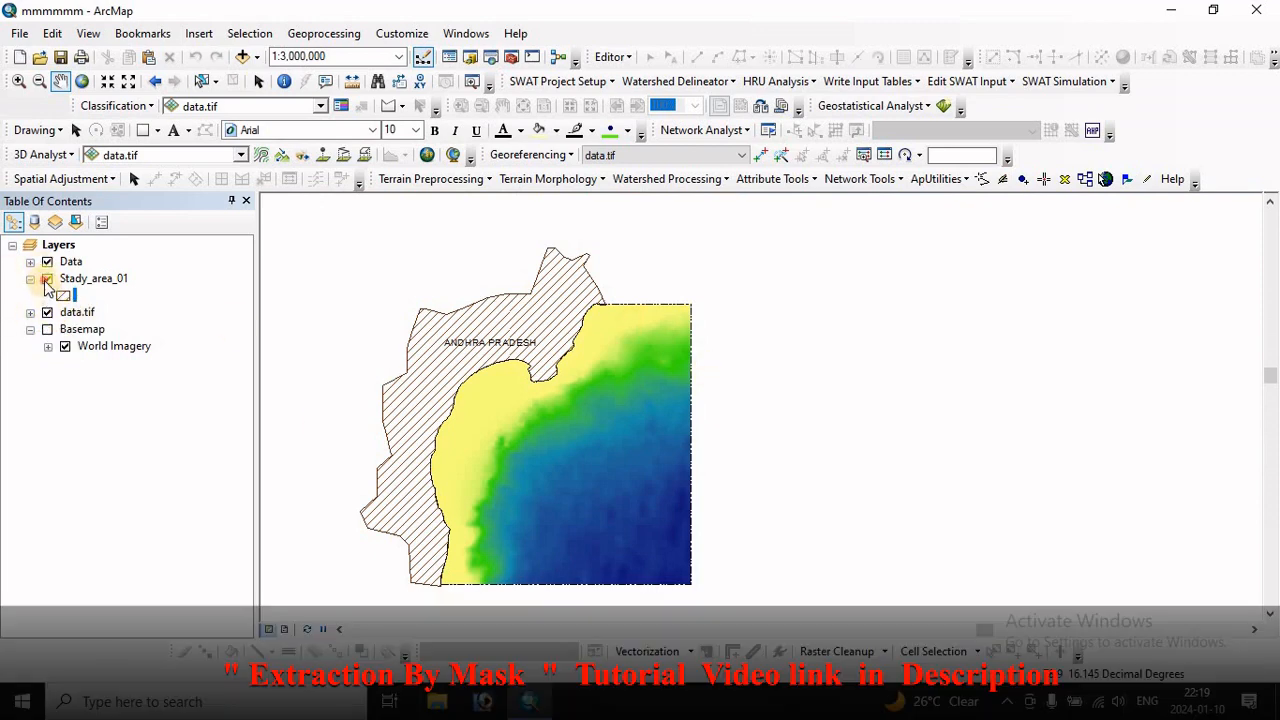
{"action": "left_click", "coordinate": [47, 279]}
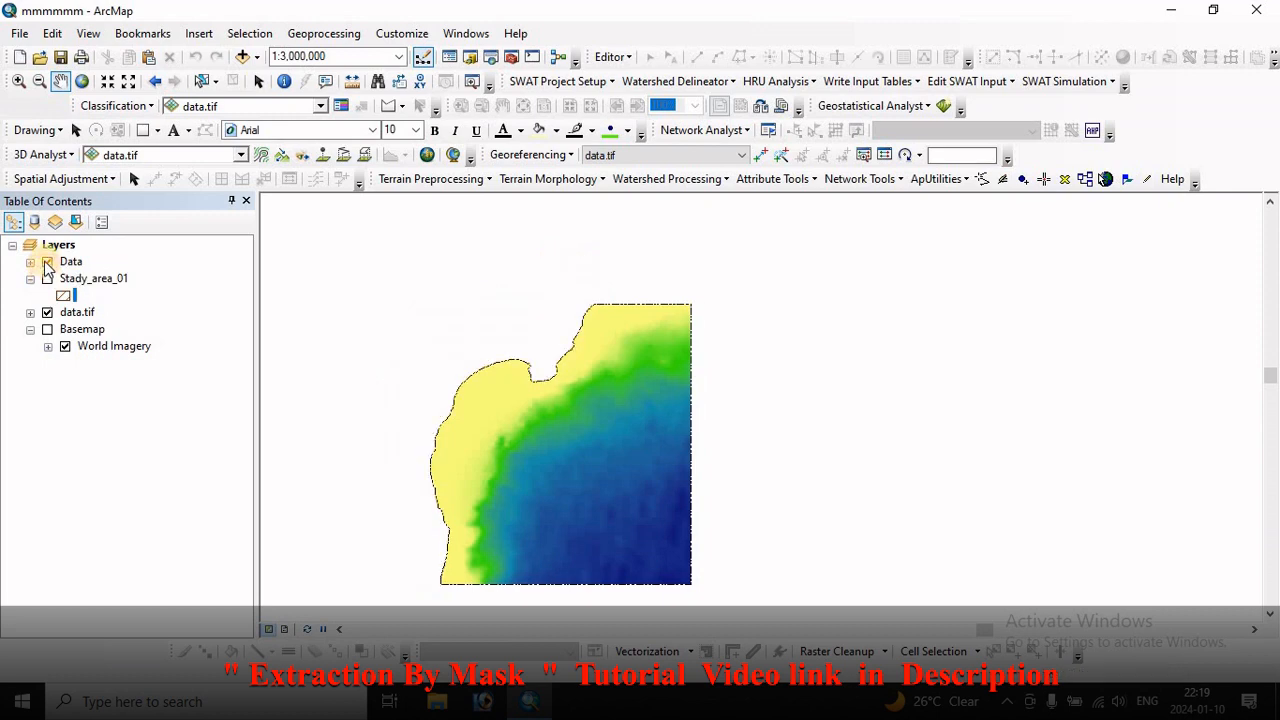
Step: Examine the cell size and spatial reference in the source properties of data.tif
{"action": "right_click", "coordinate": [76, 314]}
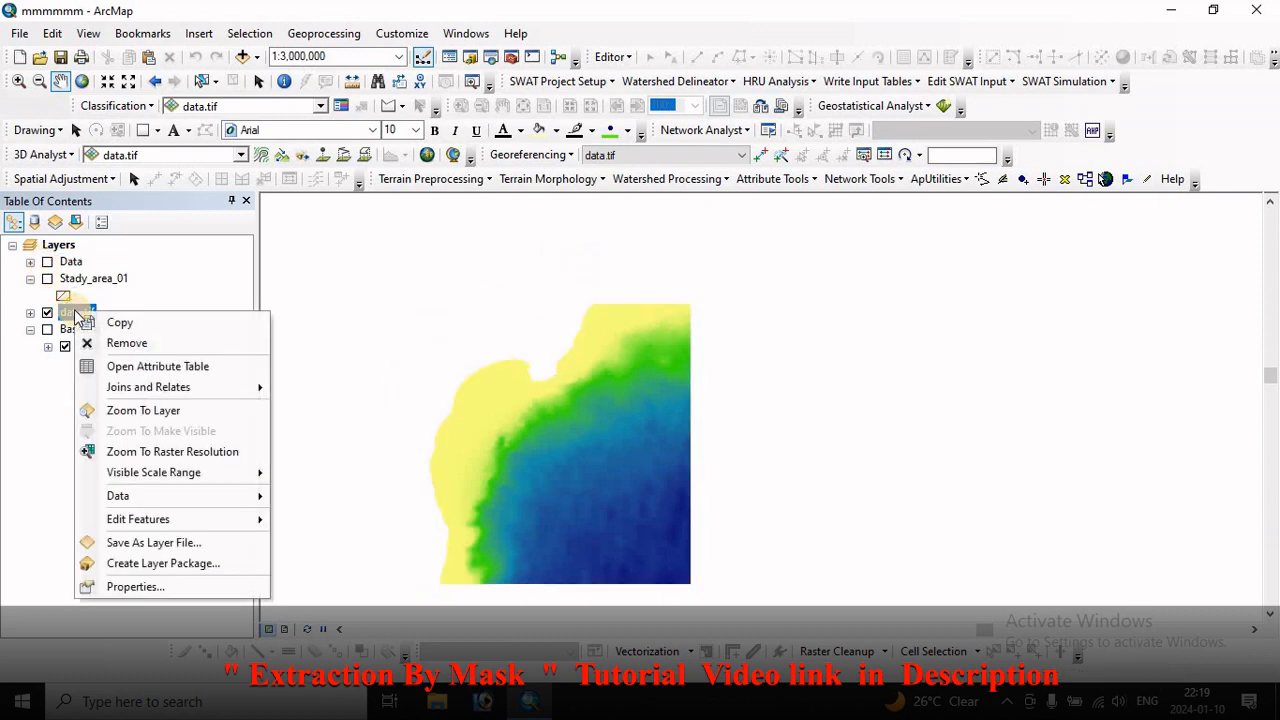
{"action": "left_click", "coordinate": [139, 592]}
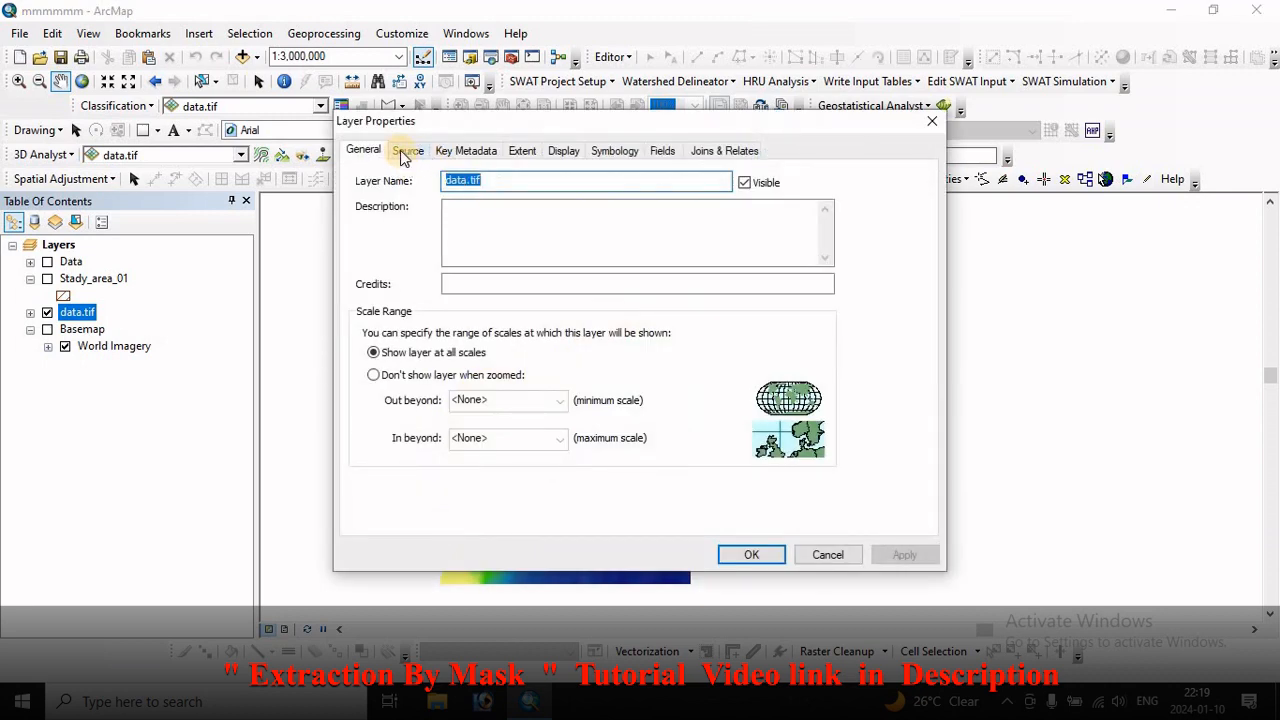
{"action": "left_click", "coordinate": [405, 152]}
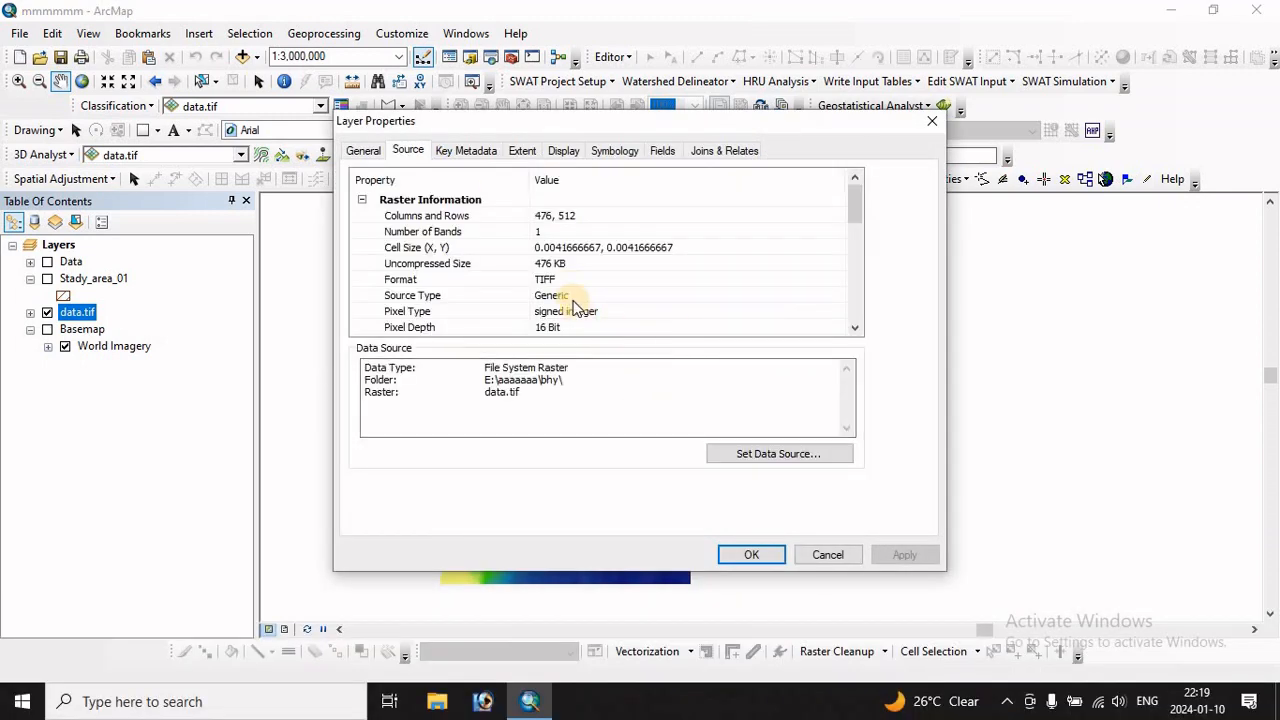
{"action": "scroll", "coordinate": [575, 305], "scroll_direction": "down", "scroll_amount": 6}
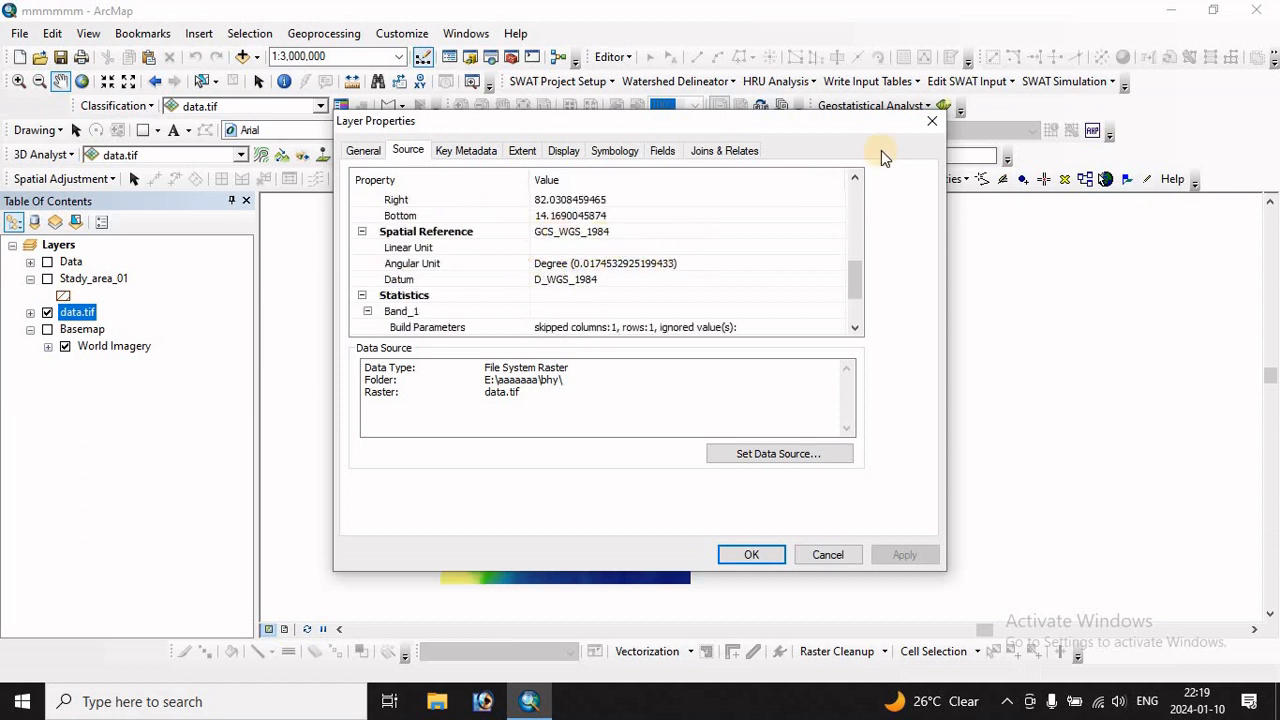
{"action": "left_click", "coordinate": [931, 124]}
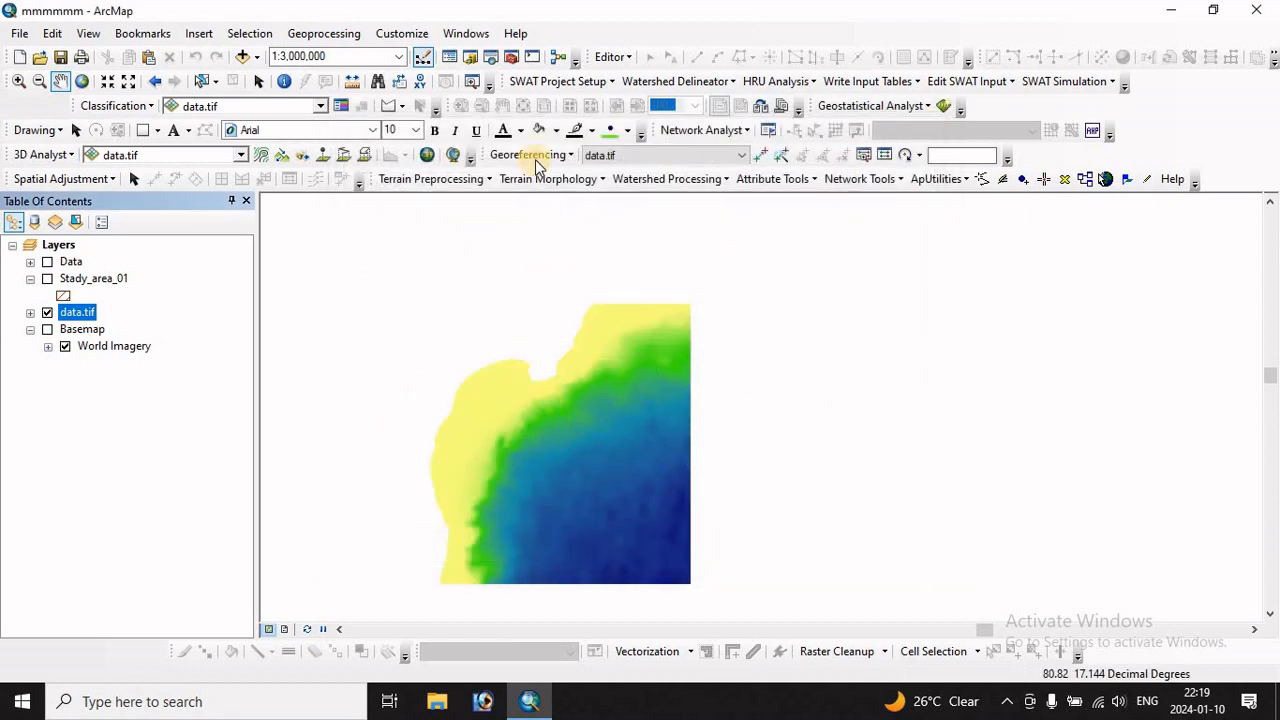
Step: Open the Project Raster tool from the raster projection tools in Data Management Tools
{"action": "left_click", "coordinate": [509, 57]}
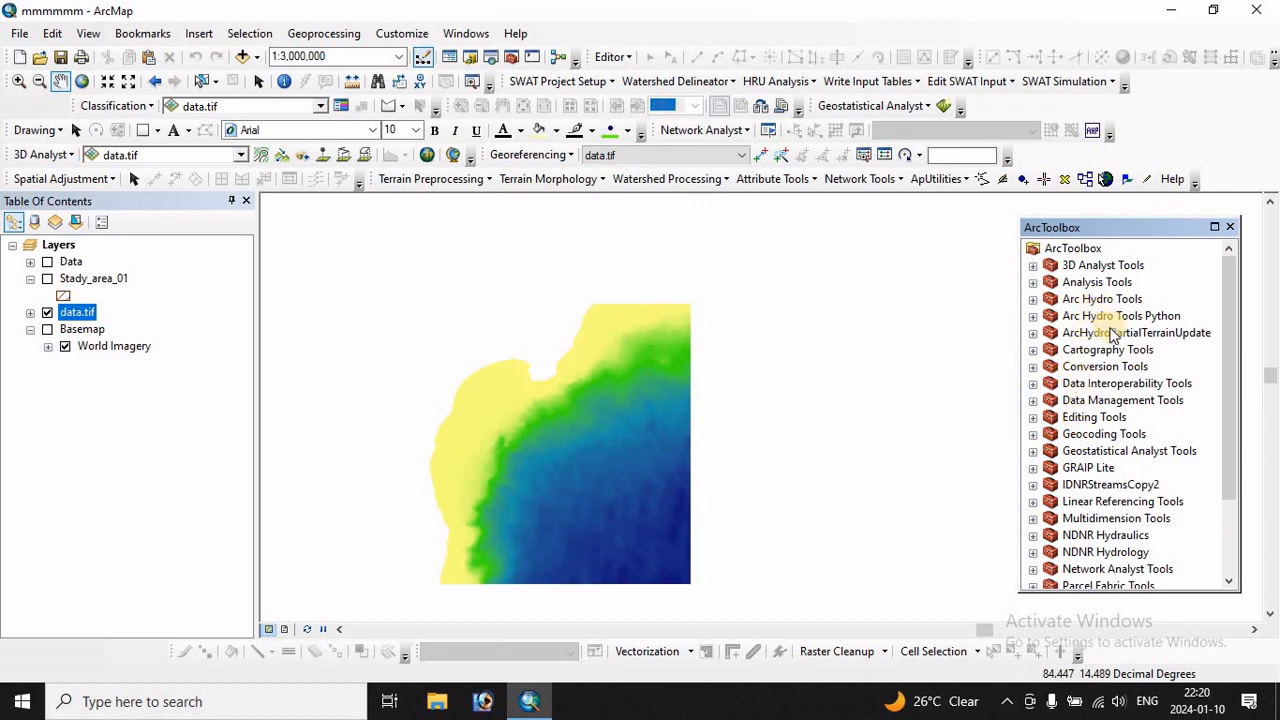
{"action": "double_click", "coordinate": [1113, 400]}
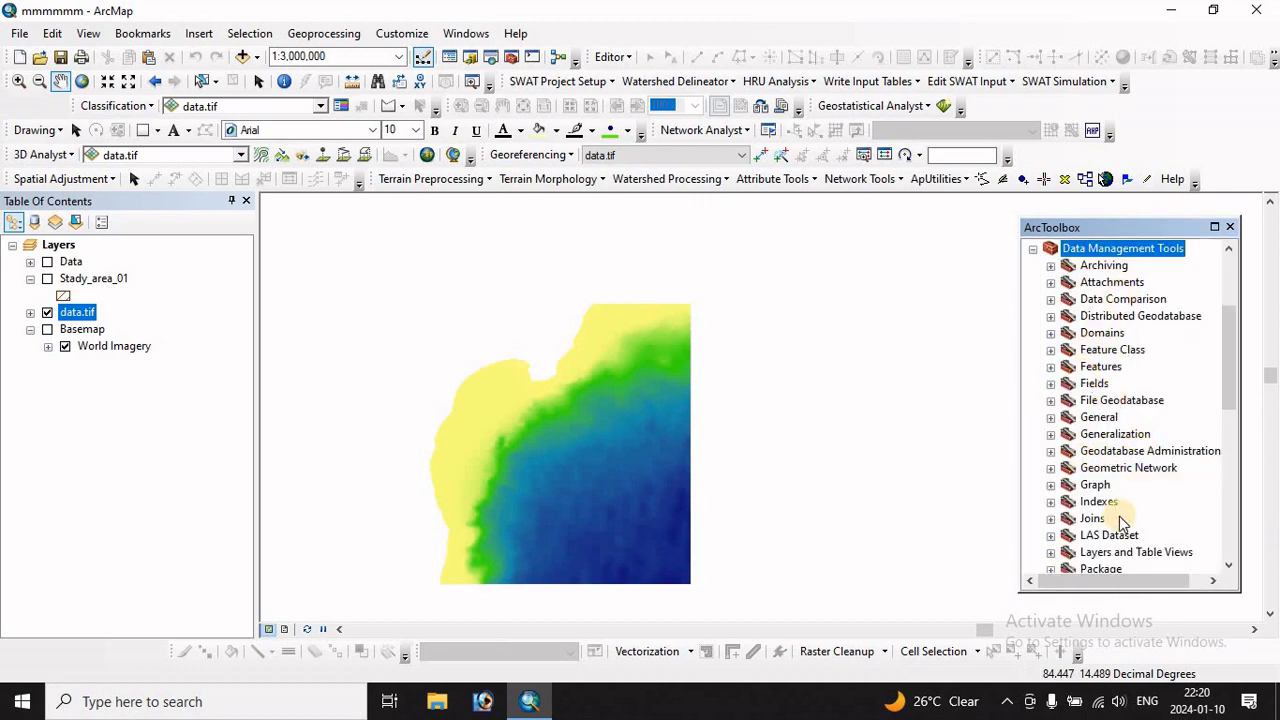
{"action": "scroll", "coordinate": [1119, 516], "scroll_direction": "down", "scroll_amount": 3}
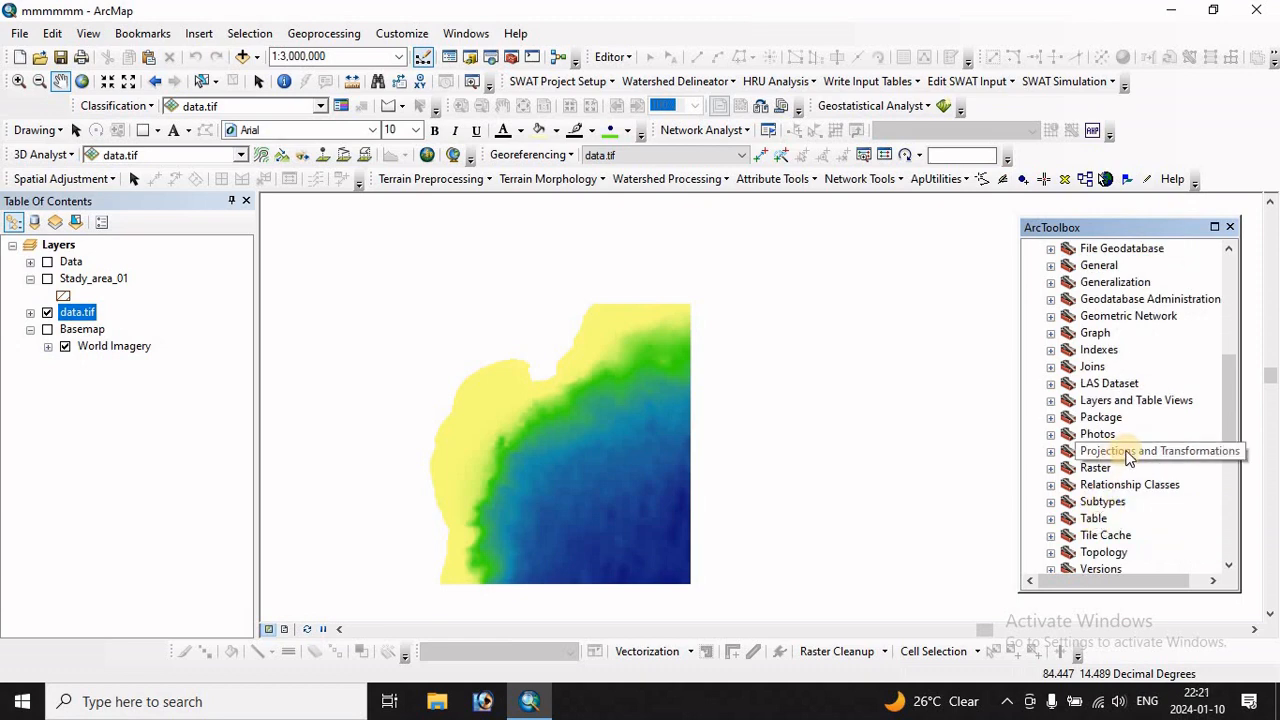
{"action": "double_click", "coordinate": [1127, 452]}
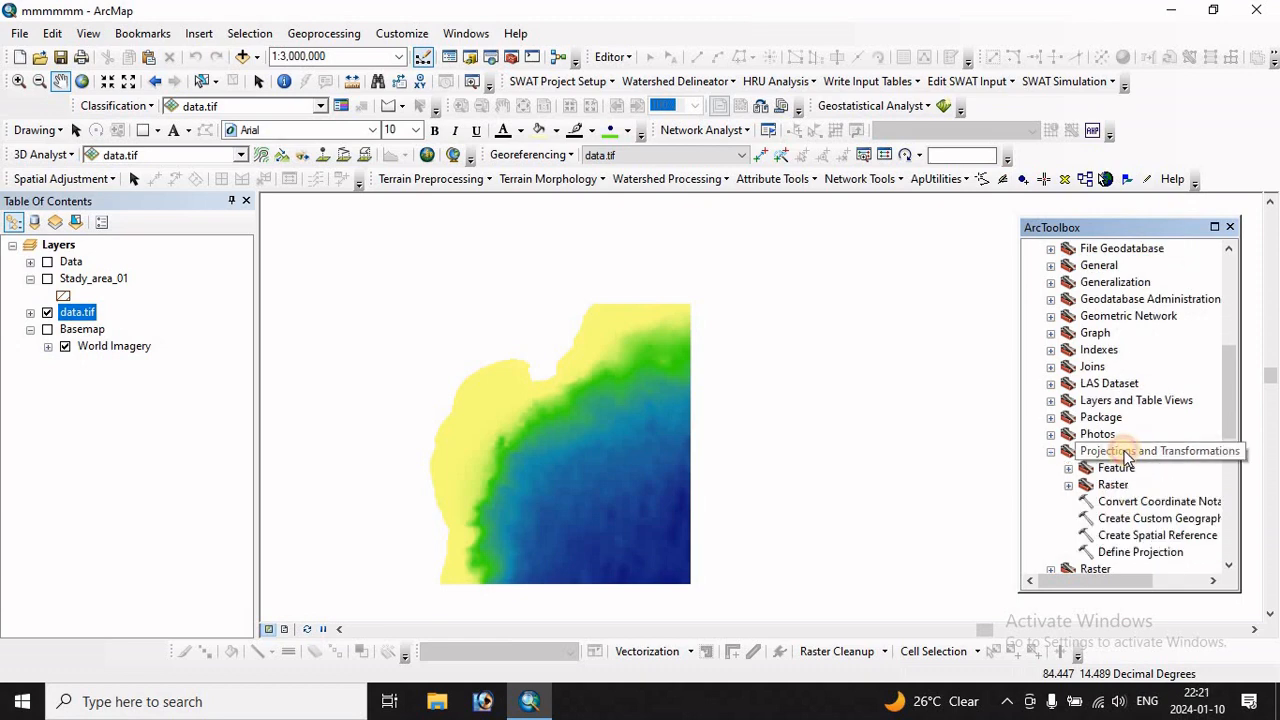
{"action": "left_click", "coordinate": [1068, 484]}
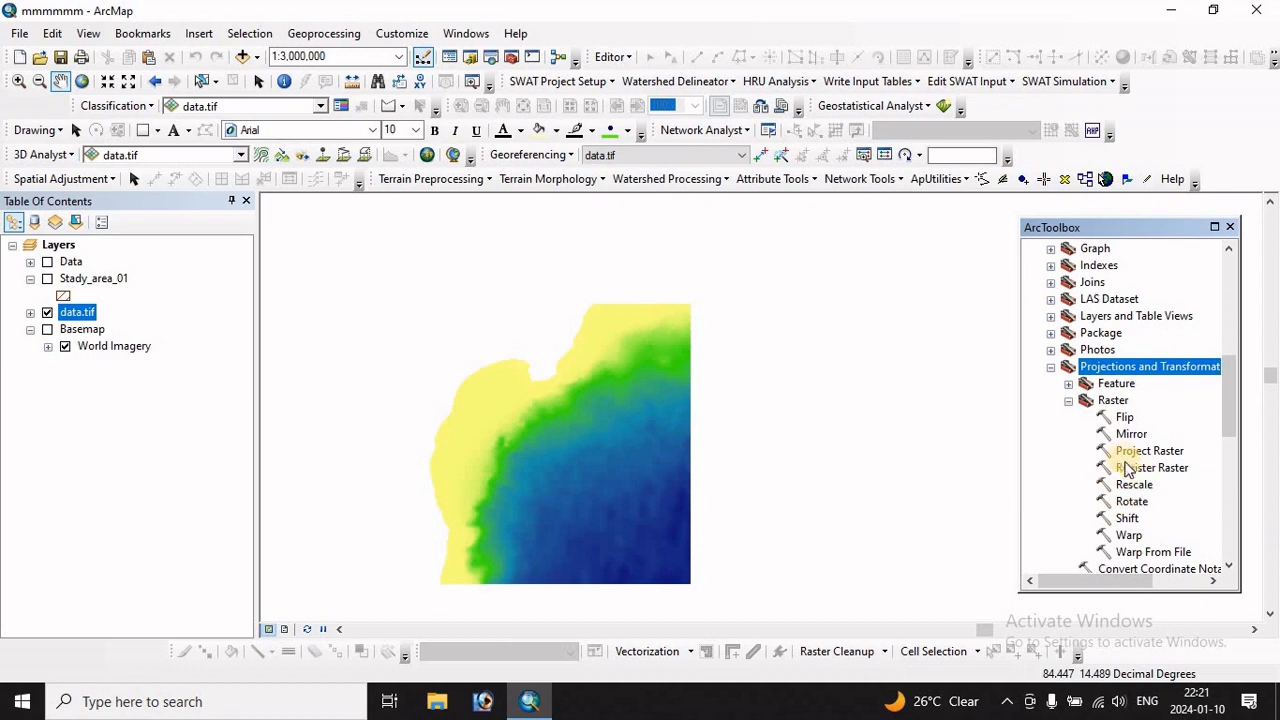
{"action": "double_click", "coordinate": [1130, 452]}
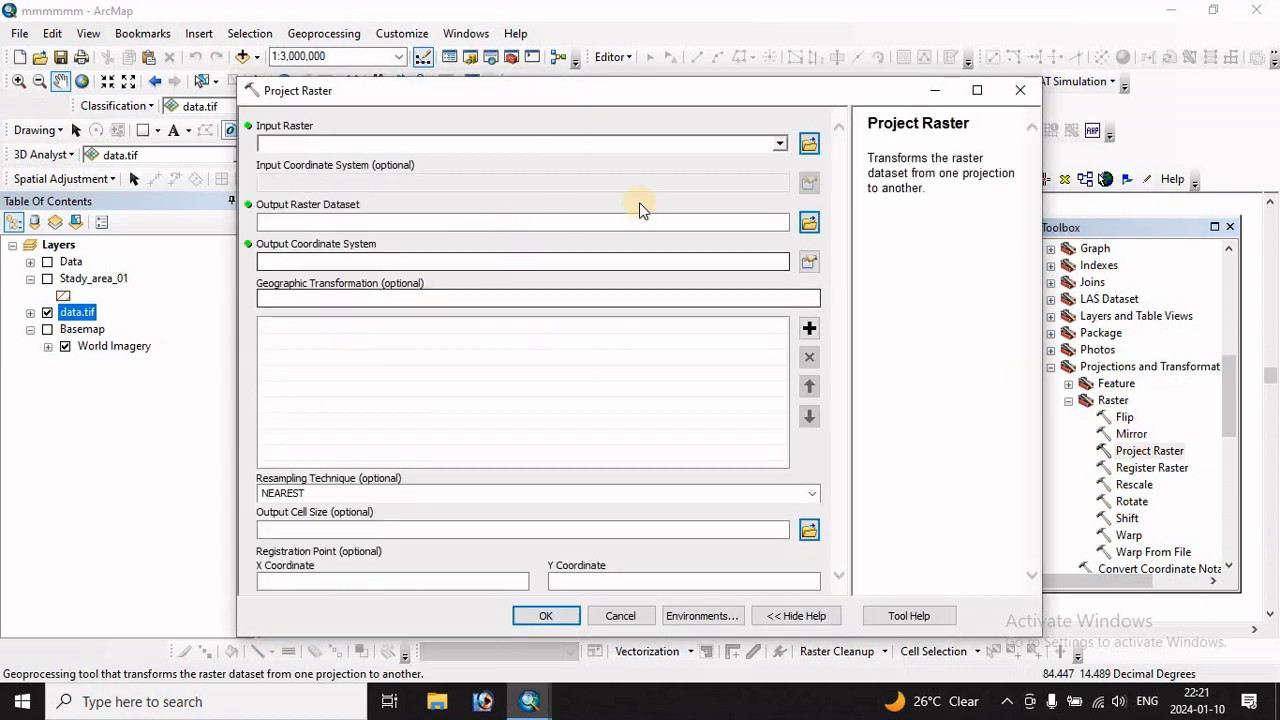
Step: Project data.tif to the WGS_1984_UTM_Zone_44N coordinate system and hide the original data.tif layer
{"action": "left_click", "coordinate": [779, 144]}
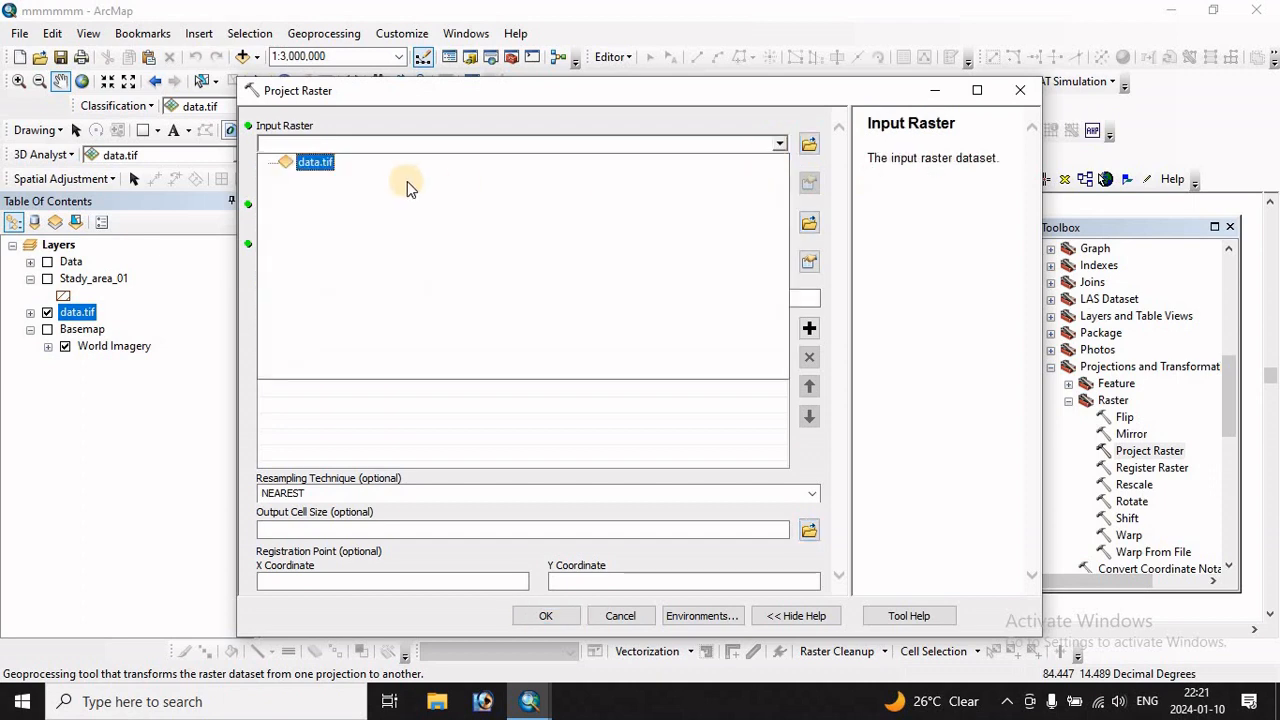
{"action": "left_click", "coordinate": [317, 162]}
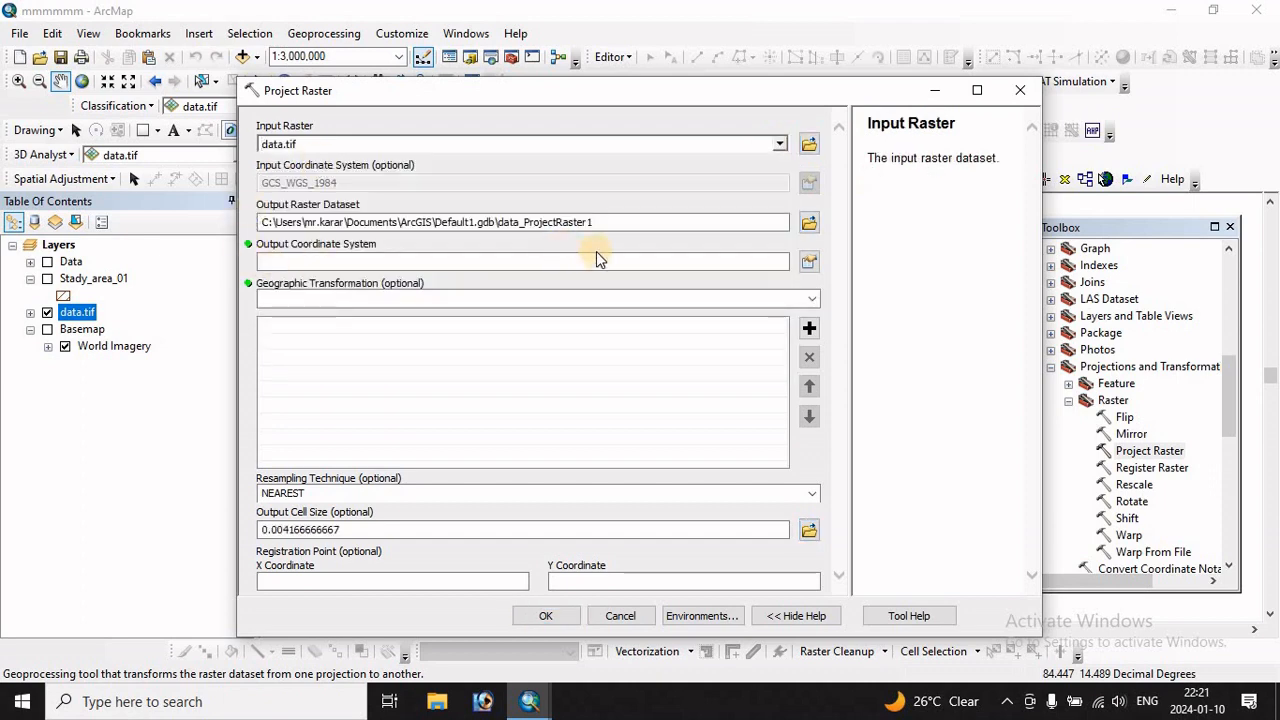
{"action": "left_click", "coordinate": [808, 263]}
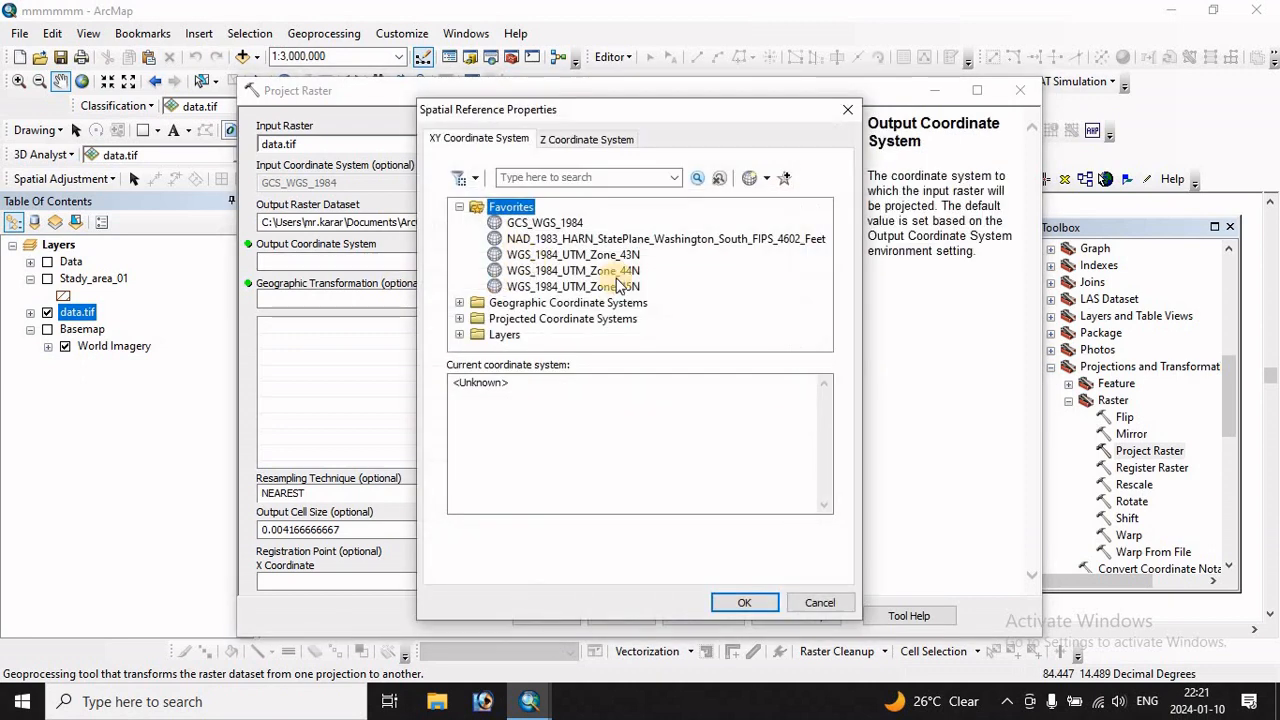
{"action": "left_click", "coordinate": [620, 277]}
{"action": "left_click", "coordinate": [748, 603]}
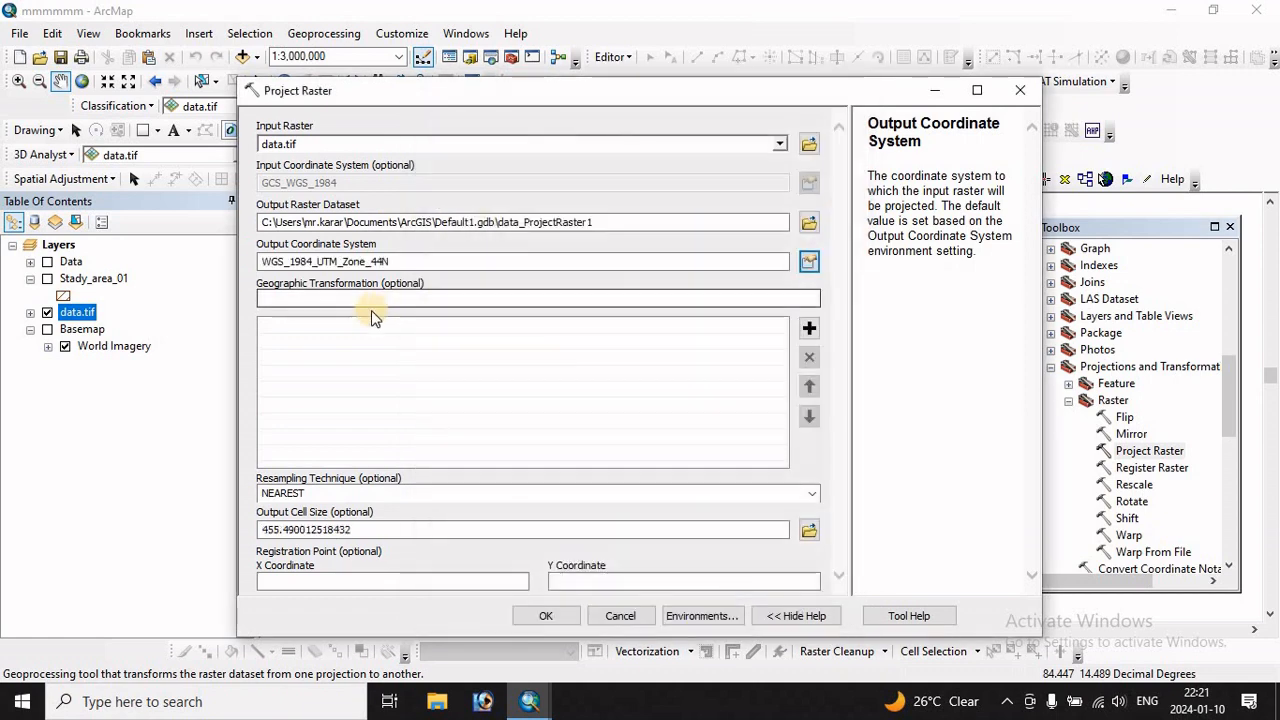
{"action": "left_click", "coordinate": [543, 617]}
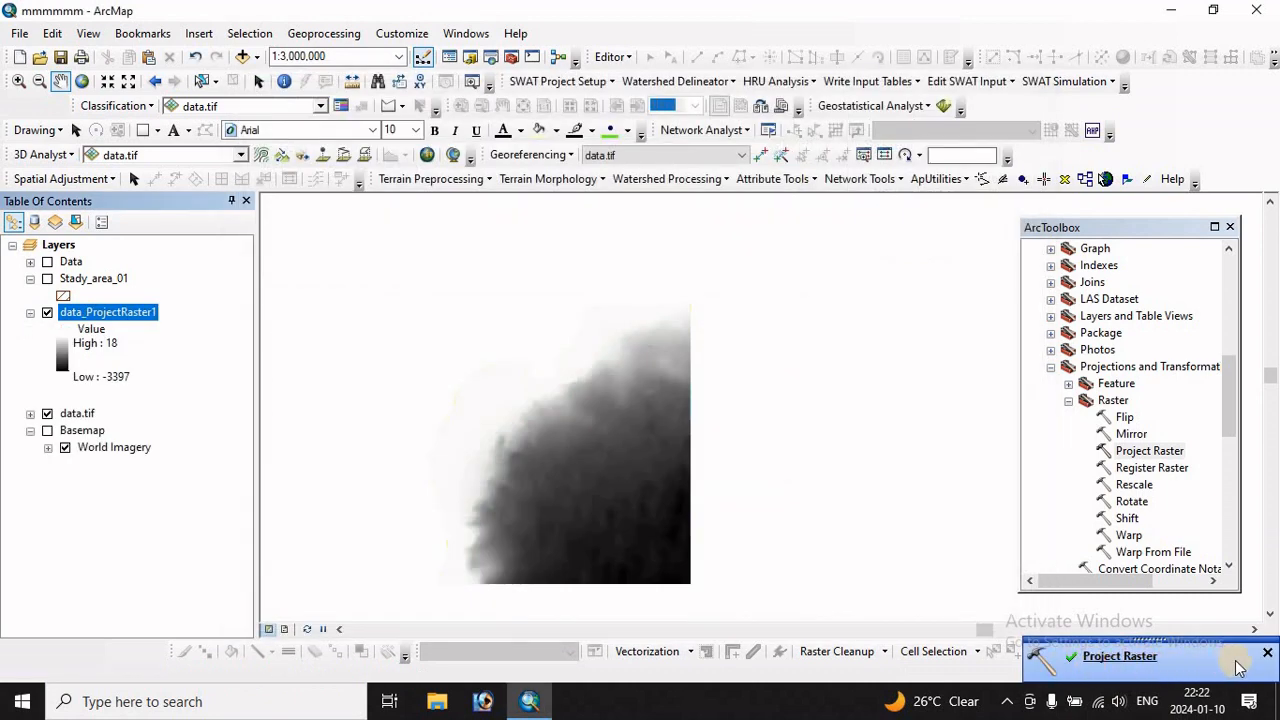
{"action": "left_click", "coordinate": [1268, 655]}
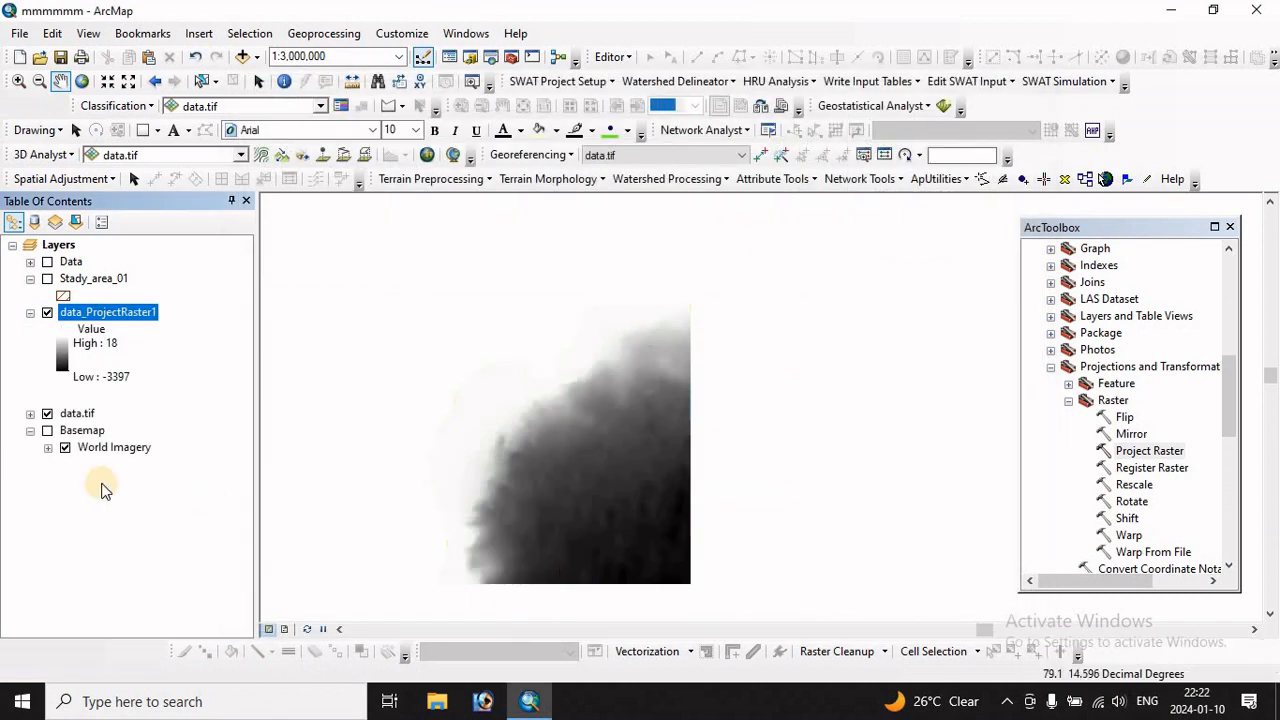
{"action": "left_click", "coordinate": [46, 413]}
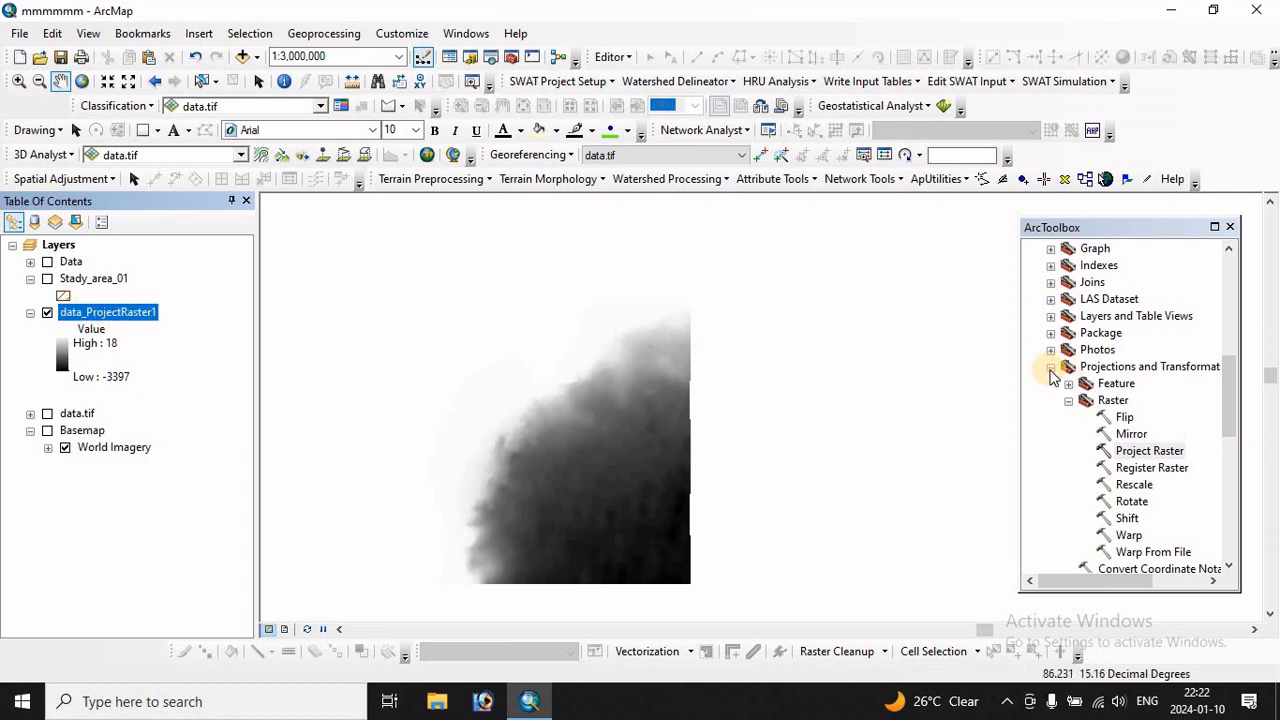
Step: Search the tools for "random point" and open the Create Random Points tool
{"action": "left_click", "coordinate": [1050, 367]}
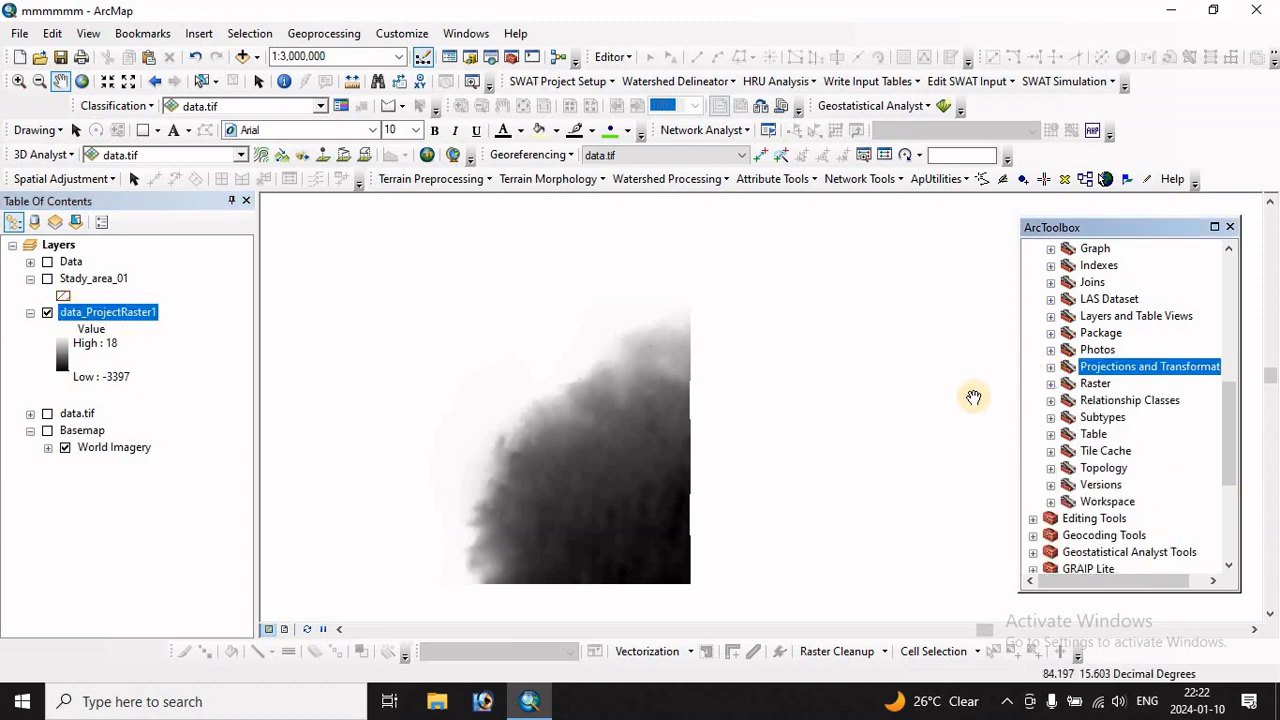
{"action": "left_click", "coordinate": [493, 64]}
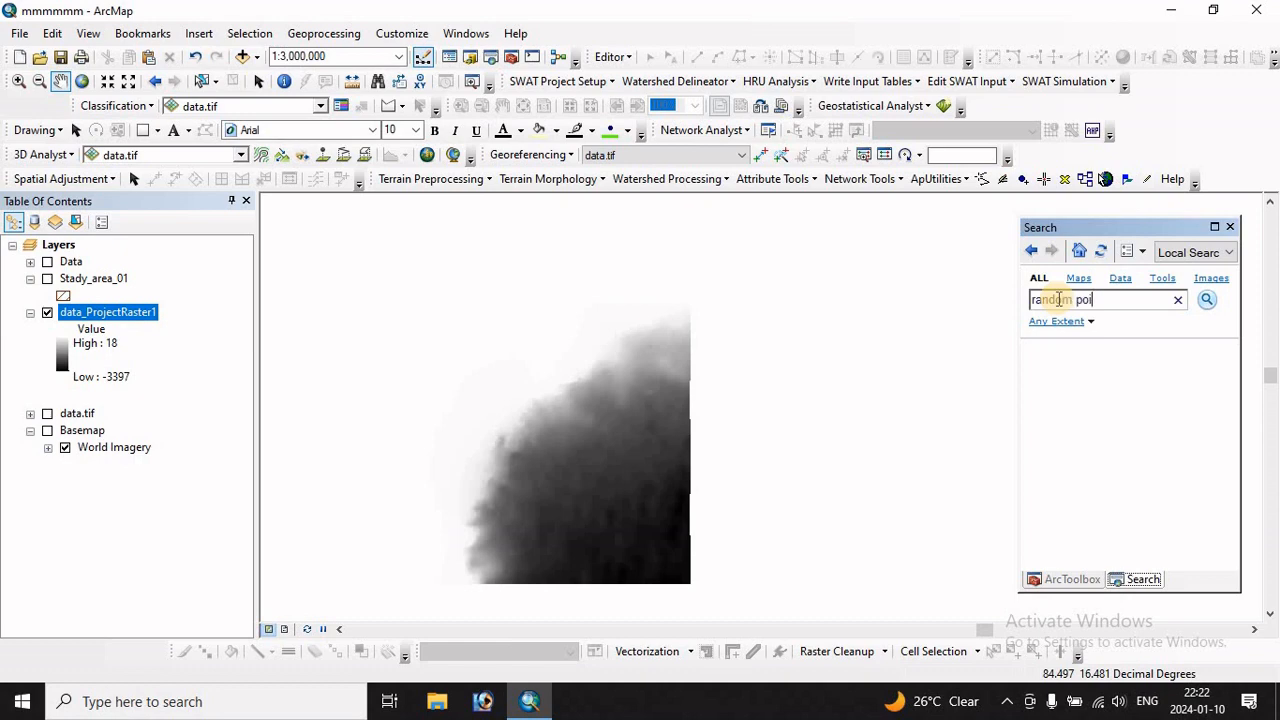
{"action": "type", "text": "random point"}
{"action": "key", "text": "Return"}
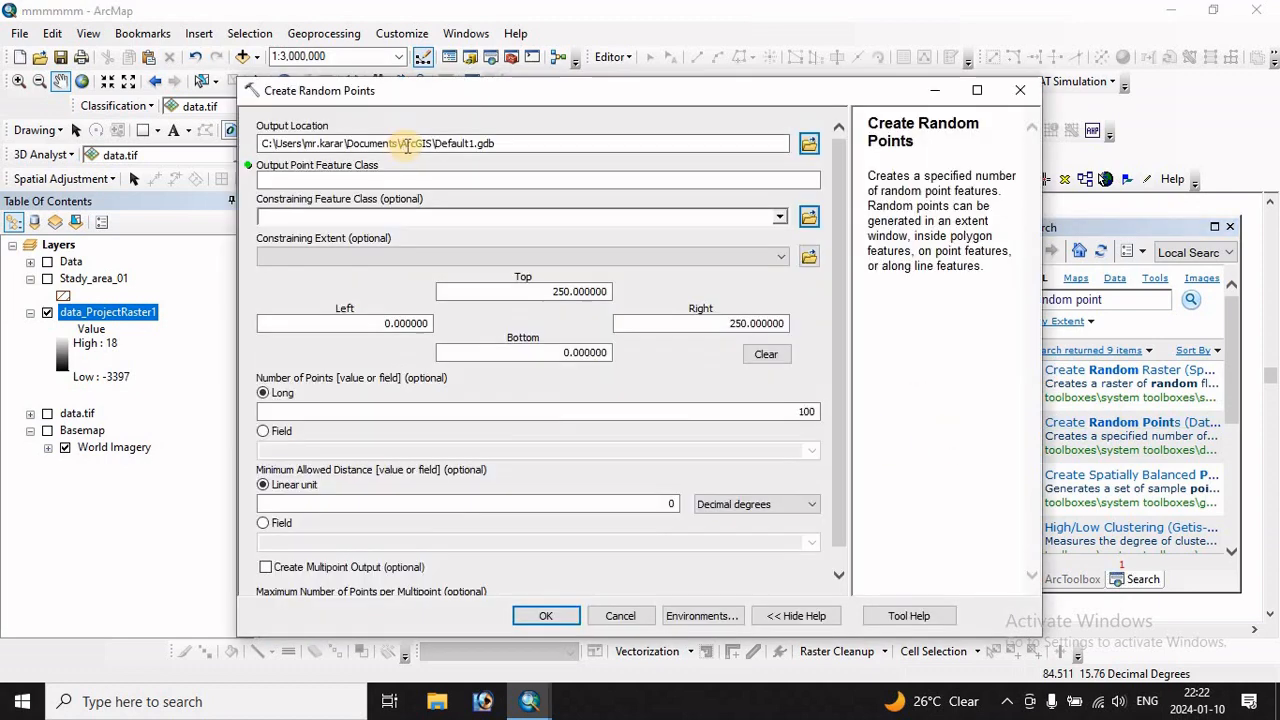
Step: Name the output point feature class "point" and use the Data layer, made visible on the map, as the constraining feature class
{"action": "left_click", "coordinate": [498, 143]}
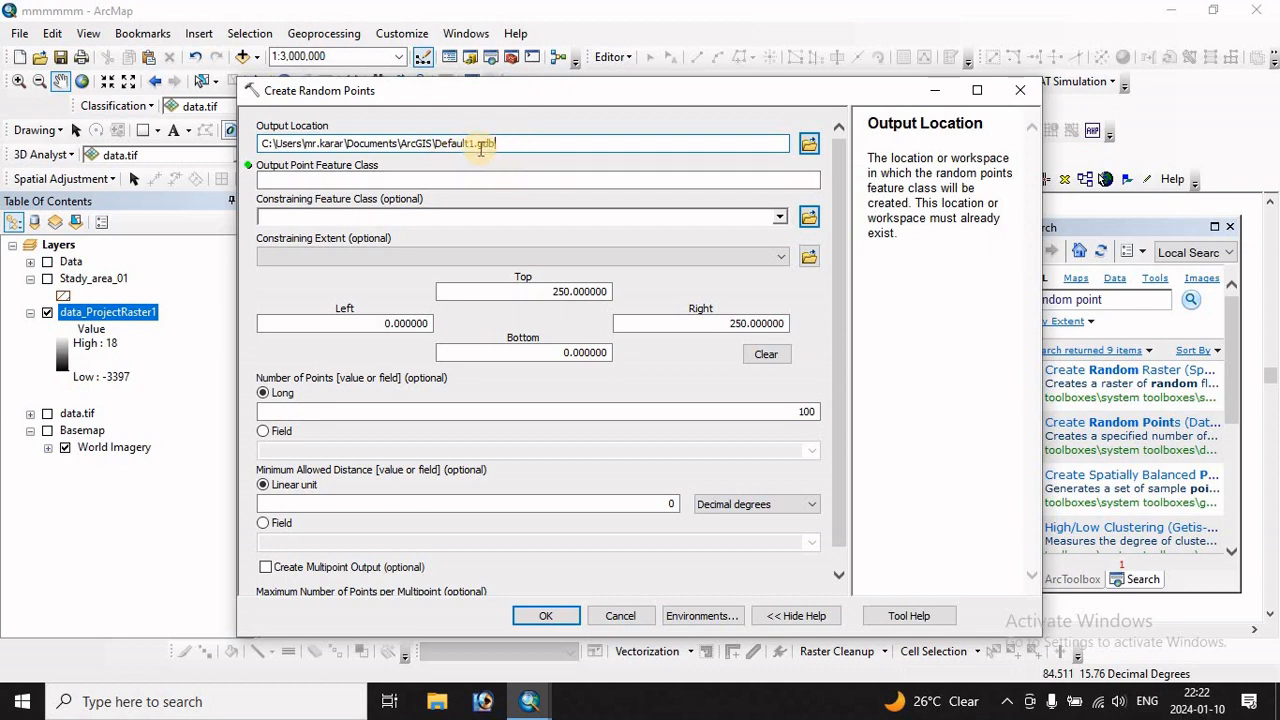
{"action": "left_click", "coordinate": [396, 179]}
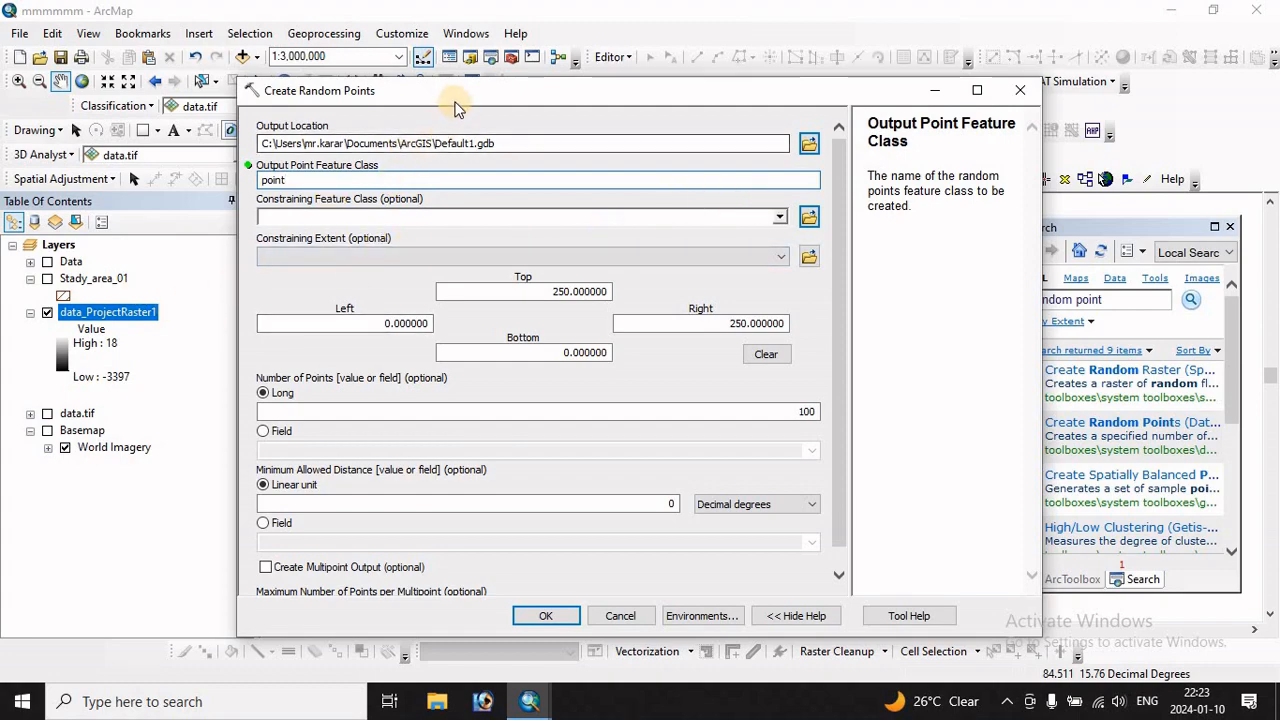
{"action": "left_click_drag", "start_coordinate": [455, 105], "coordinate": [535, 577]}
{"action": "left_click", "coordinate": [47, 264]}
{"action": "left_click", "coordinate": [47, 261]}
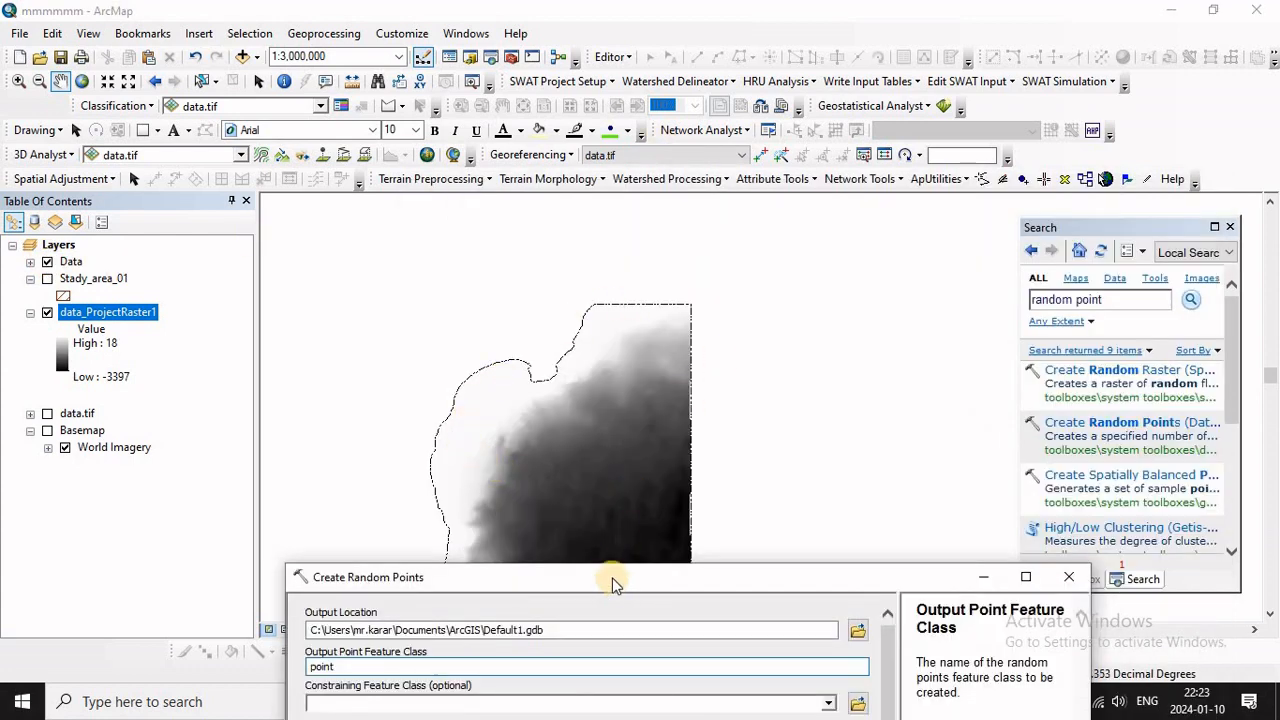
{"action": "left_click_drag", "start_coordinate": [613, 584], "coordinate": [642, 213]}
{"action": "left_click", "coordinate": [857, 333]}
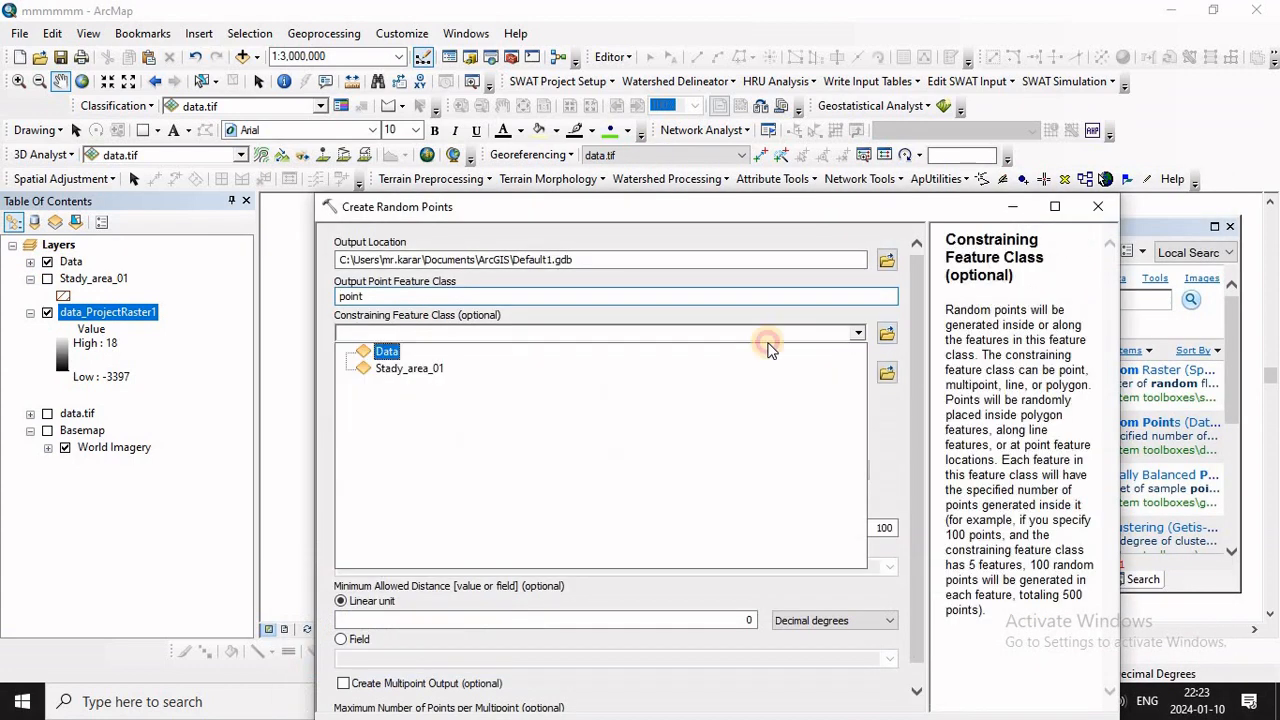
{"action": "left_click", "coordinate": [389, 352]}
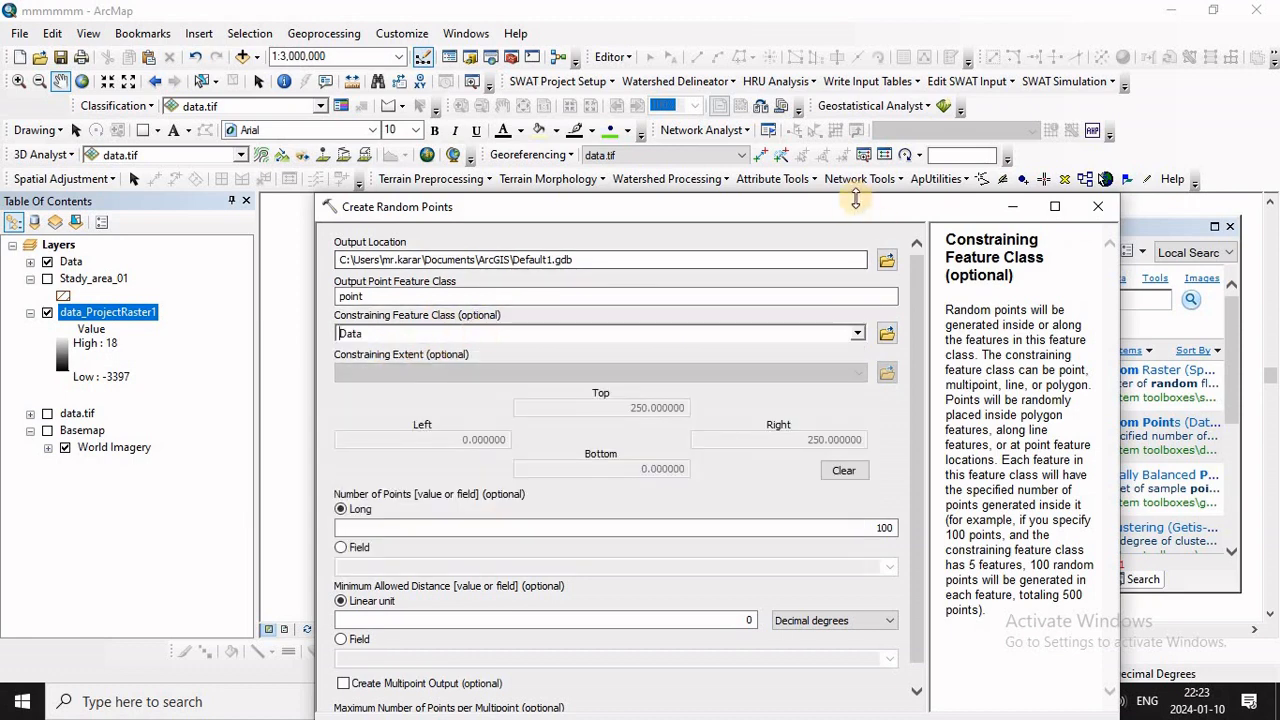
{"action": "left_click_drag", "start_coordinate": [843, 207], "coordinate": [809, 83]}
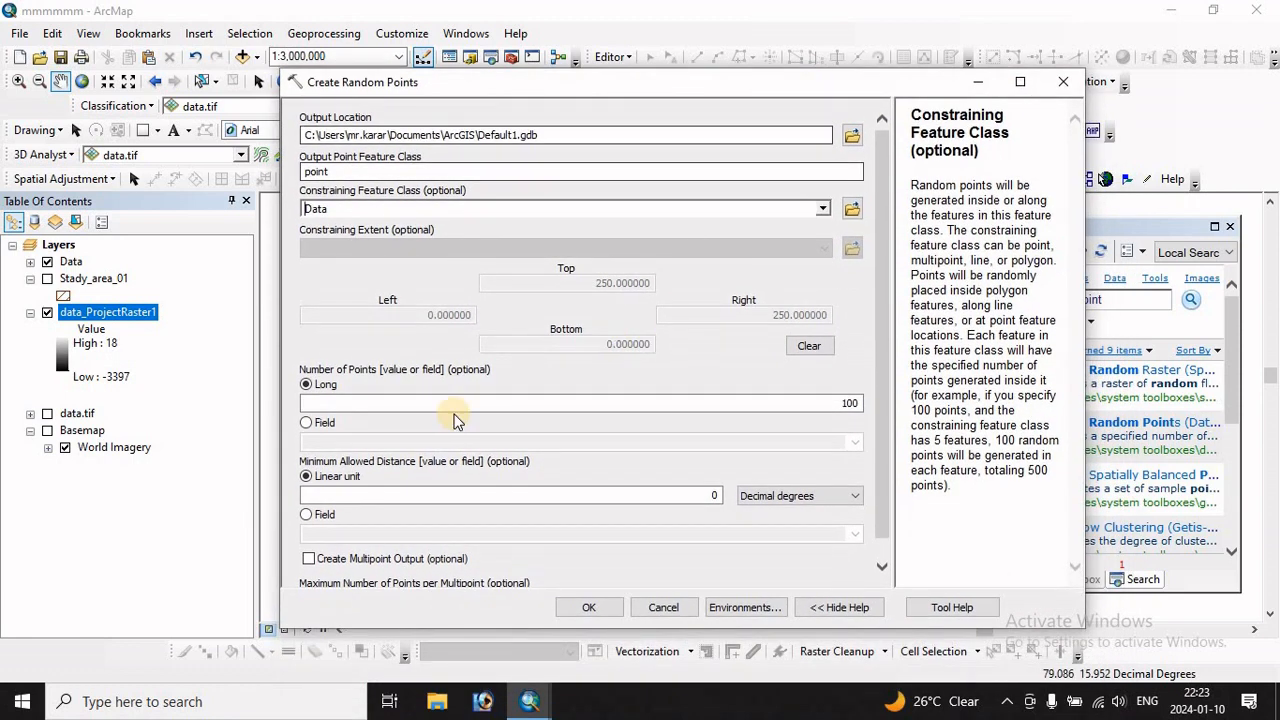
Step: Set the number of points to 1000 and generate the random points
{"action": "left_click", "coordinate": [848, 402]}
{"action": "left_click_drag", "start_coordinate": [861, 403], "coordinate": [779, 404]}
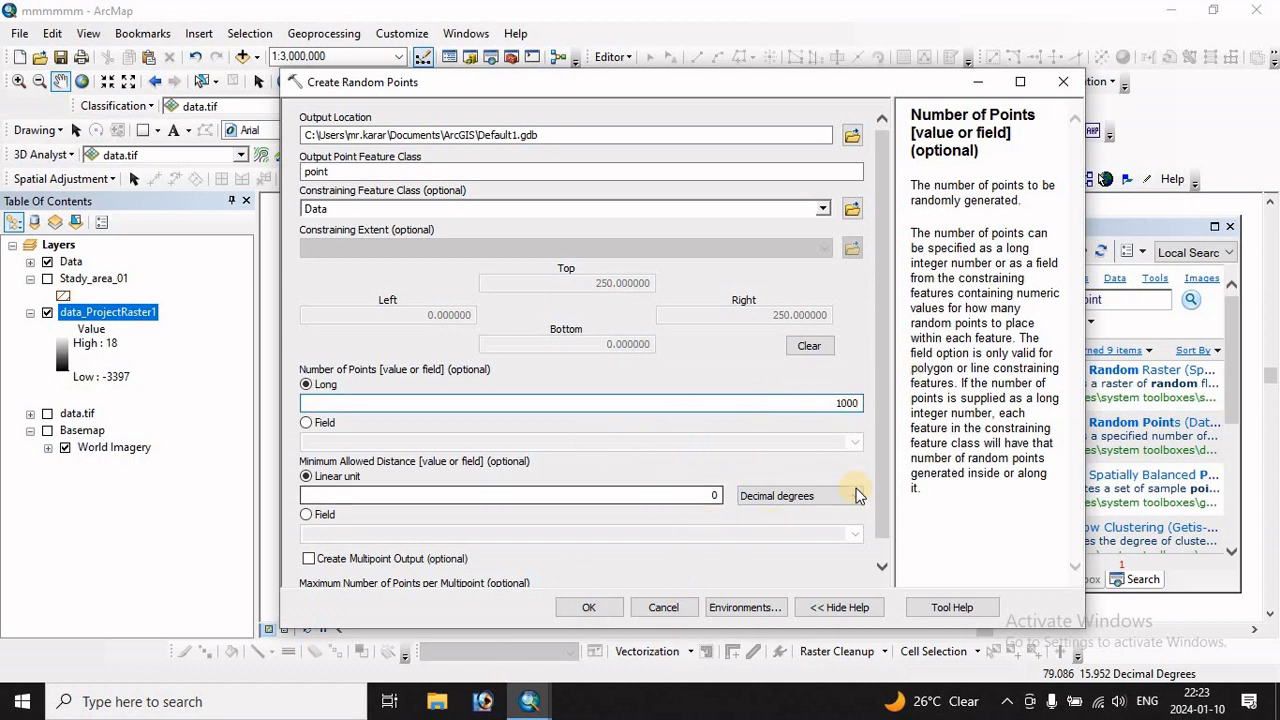
{"action": "left_click", "coordinate": [590, 608]}
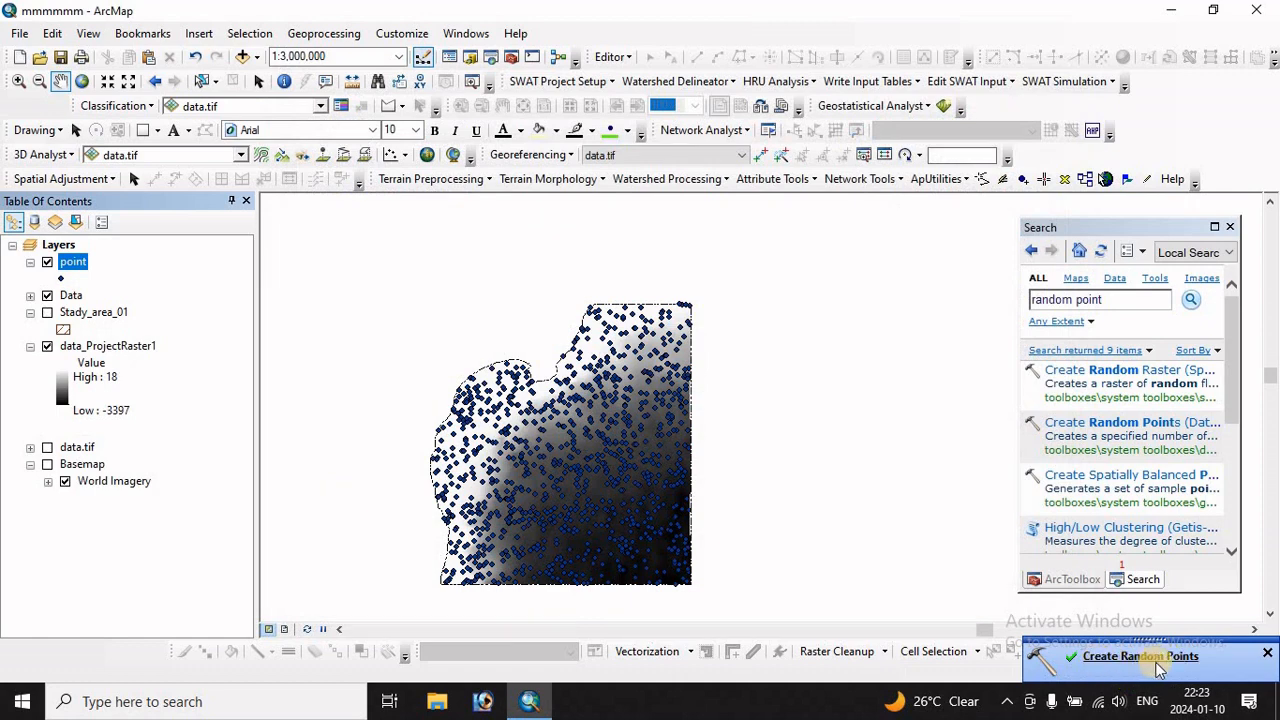
Step: Review the attribute table of the point layer and close it
{"action": "right_click", "coordinate": [68, 266]}
{"action": "left_click", "coordinate": [168, 320]}
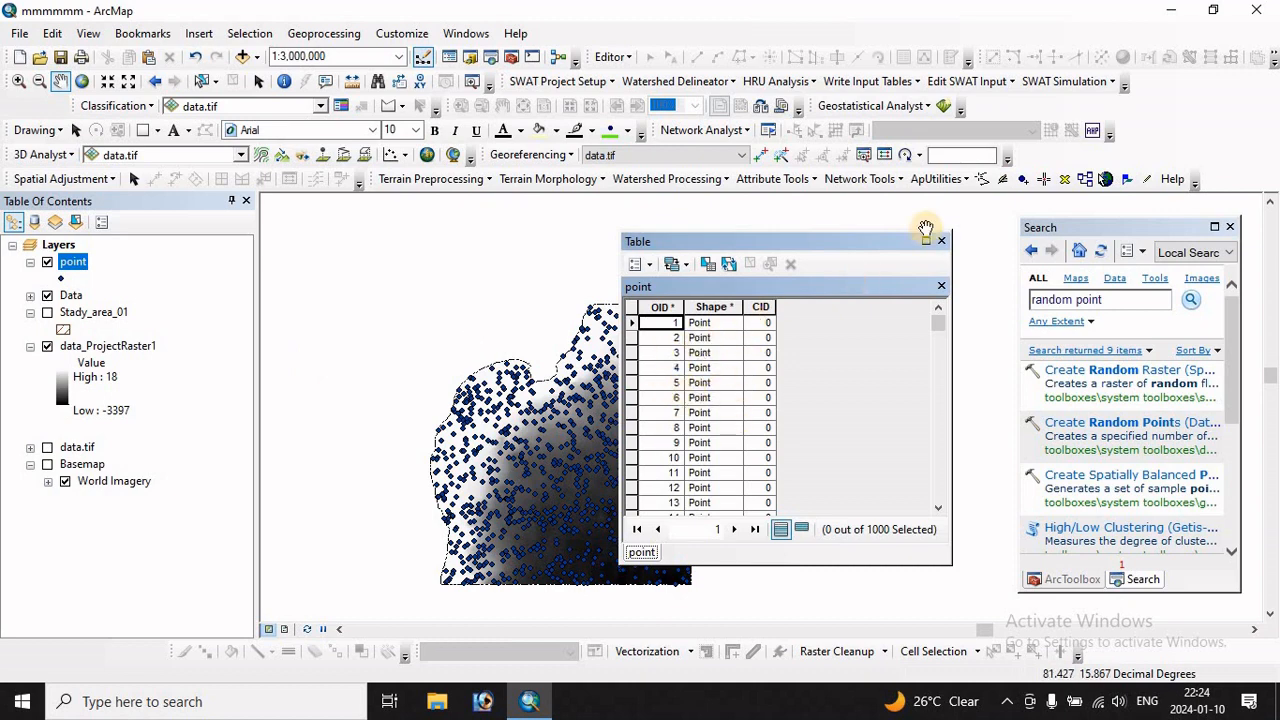
{"action": "left_click", "coordinate": [941, 241]}
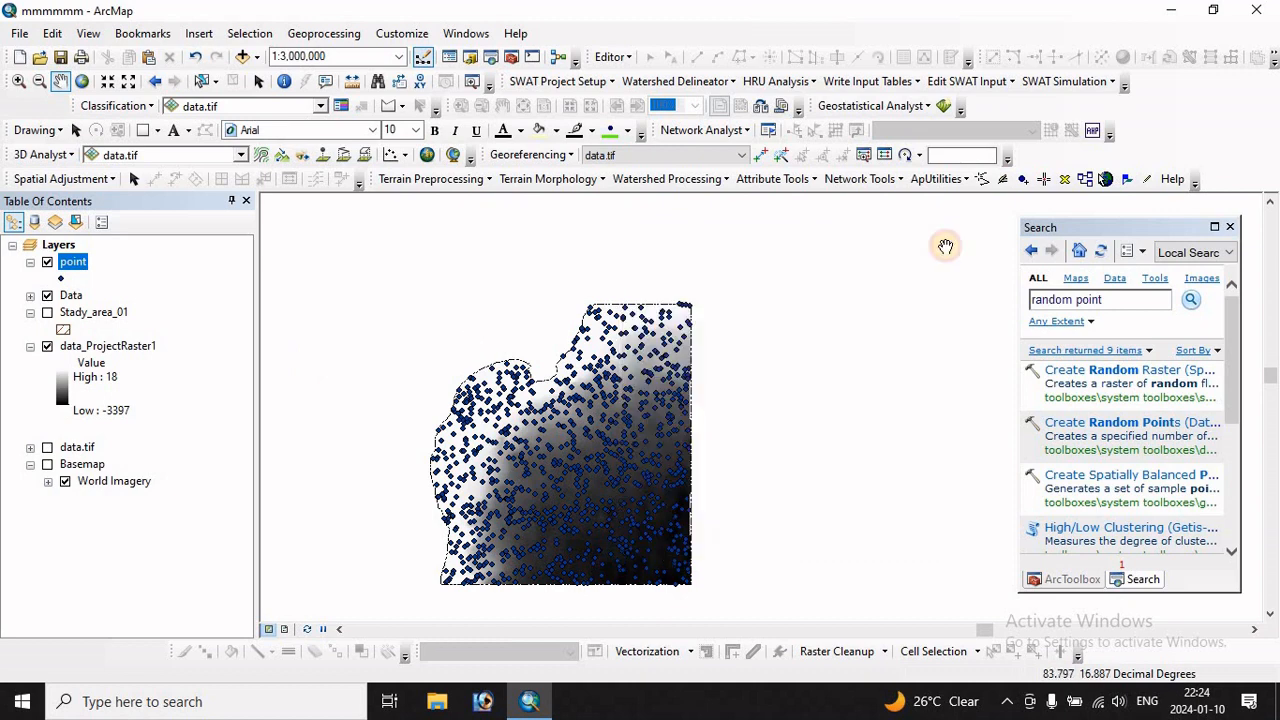
Step: Open the Extract Multi Values to Points tool from the Extraction toolset in Spatial Analyst Tools
{"action": "left_click", "coordinate": [511, 57]}
{"action": "scroll", "coordinate": [1100, 337], "scroll_direction": "up", "scroll_amount": 2}
{"action": "scroll", "coordinate": [1120, 400], "scroll_direction": "down", "scroll_amount": 5}
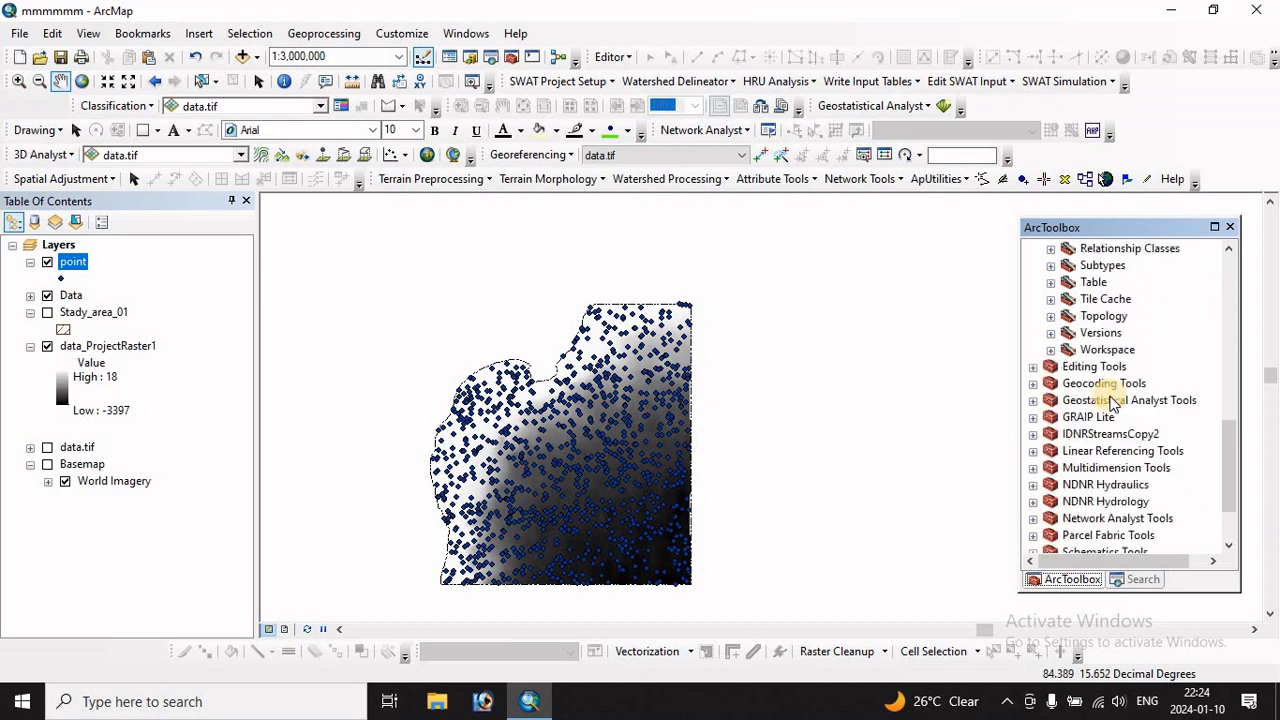
{"action": "scroll", "coordinate": [1112, 400], "scroll_direction": "down", "scroll_amount": 2}
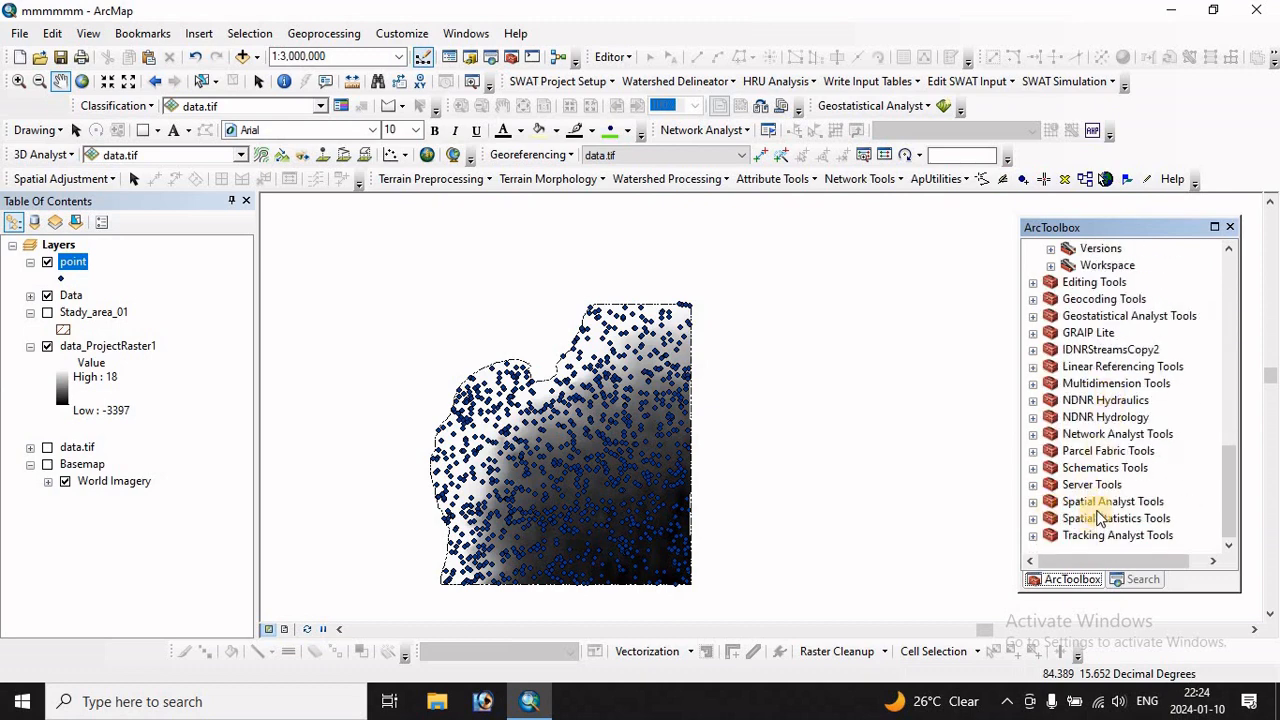
{"action": "double_click", "coordinate": [1093, 503]}
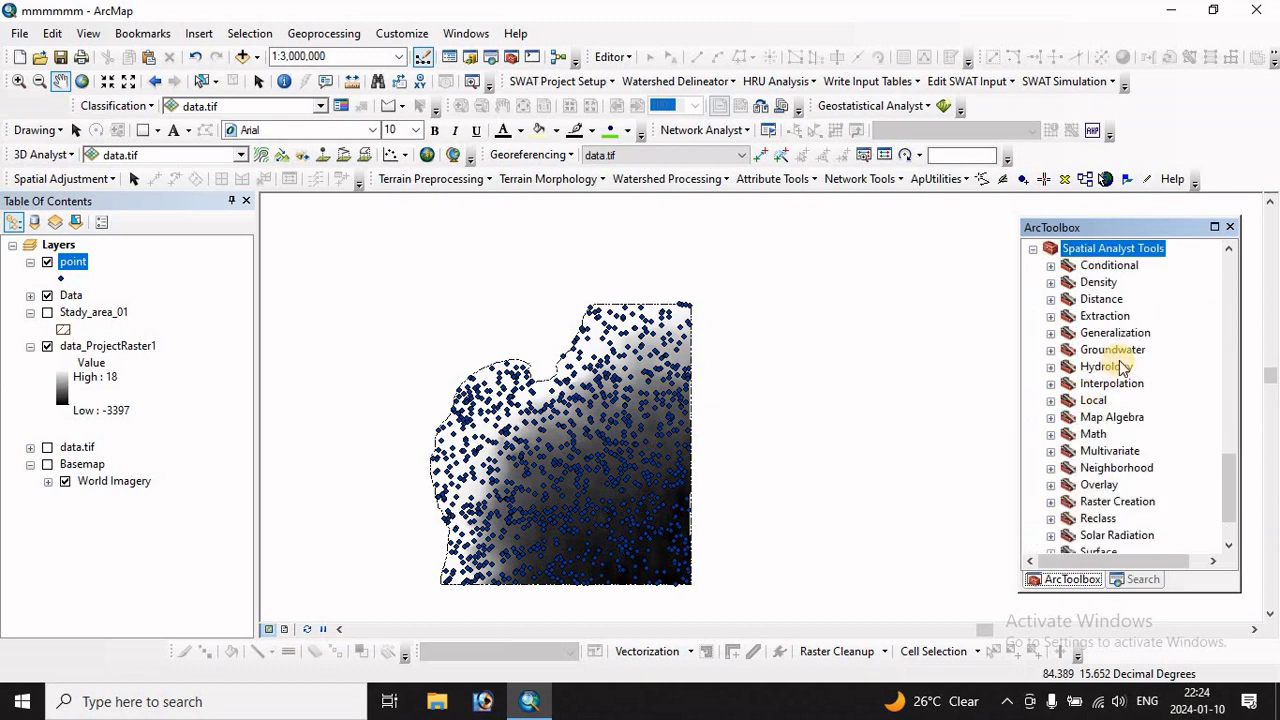
{"action": "scroll", "coordinate": [1120, 368], "scroll_direction": "up", "scroll_amount": 2}
{"action": "scroll", "coordinate": [1118, 372], "scroll_direction": "down", "scroll_amount": 2}
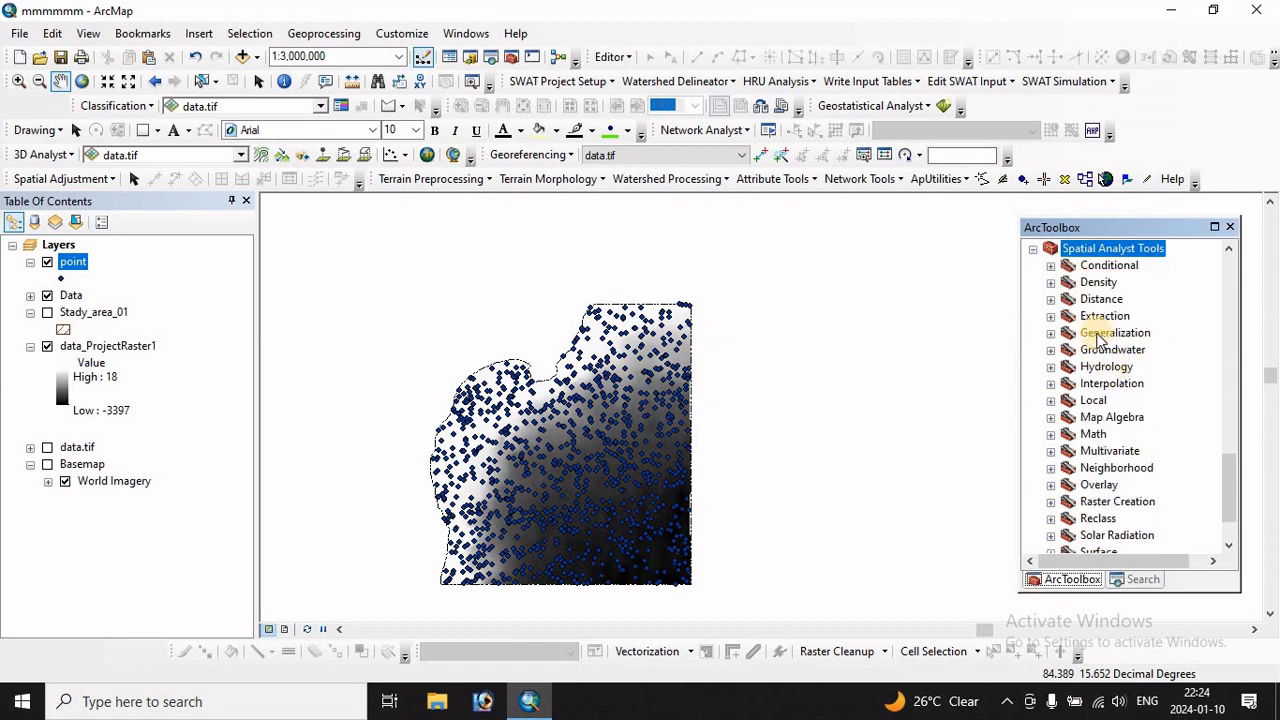
{"action": "double_click", "coordinate": [1097, 316]}
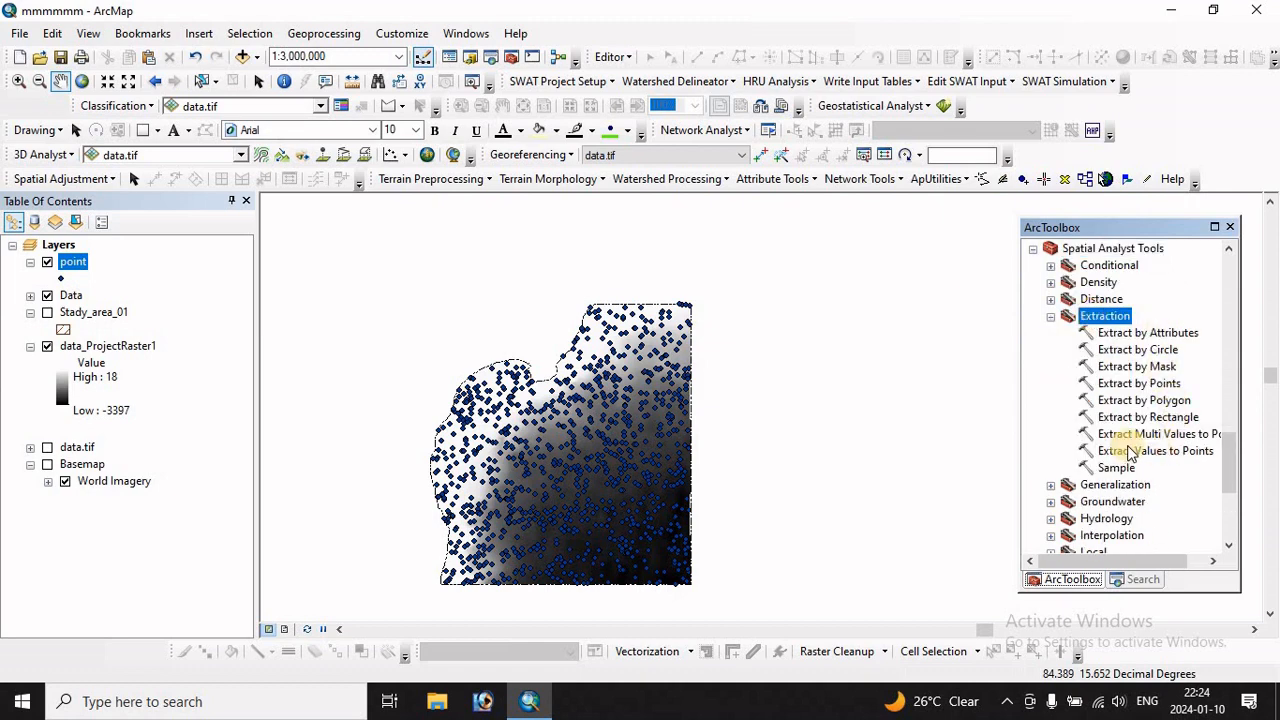
{"action": "double_click", "coordinate": [1170, 434]}
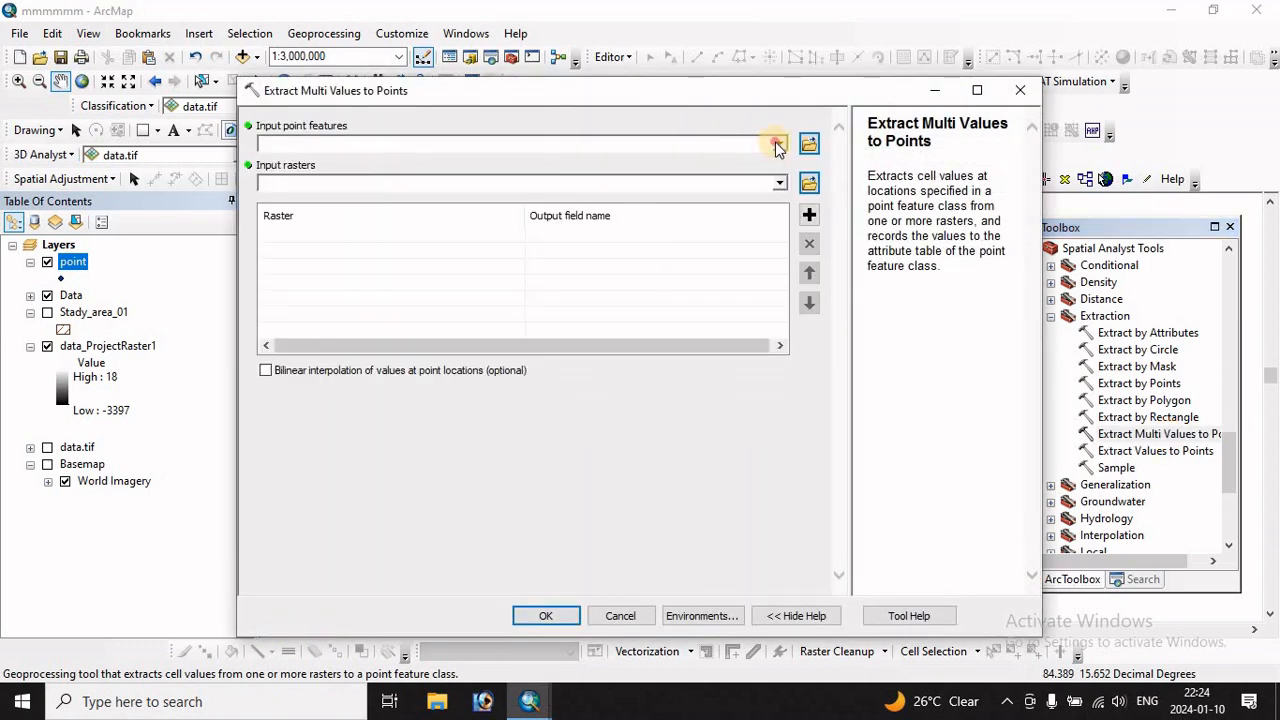
Step: Extract the data_ProjectRaster1 cell values to the point layer and dismiss the completion notice
{"action": "left_click", "coordinate": [779, 145]}
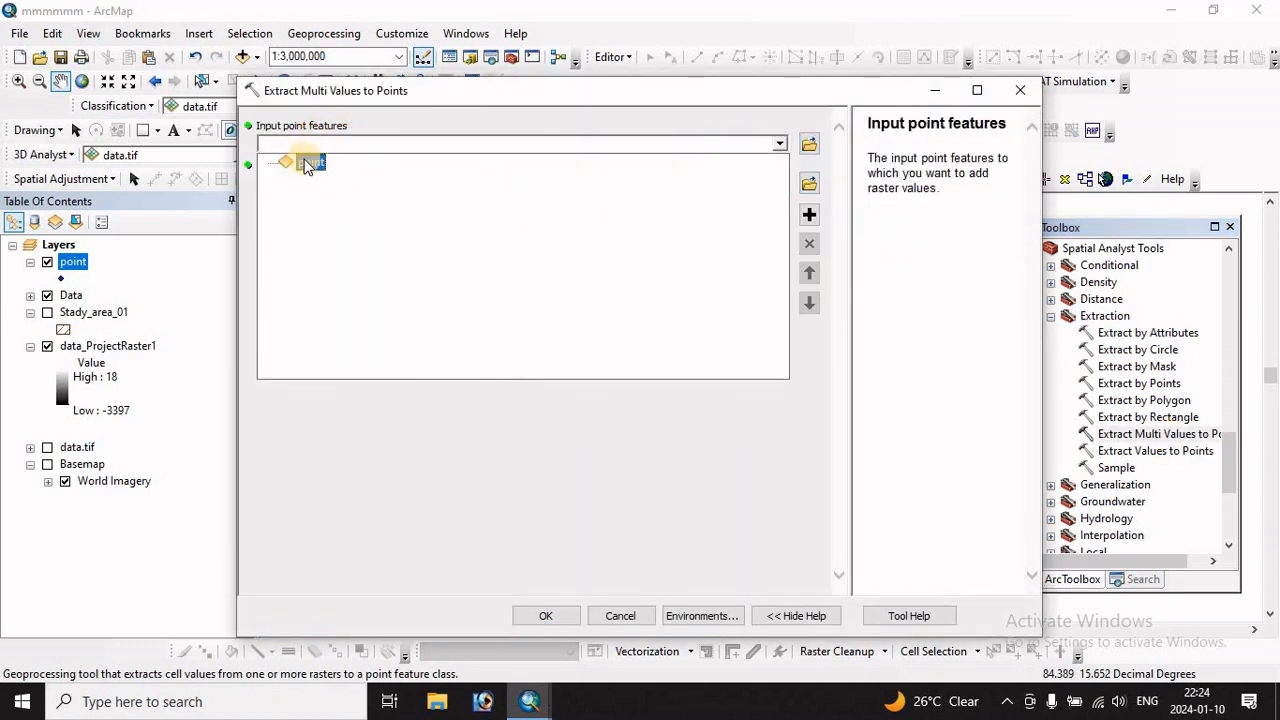
{"action": "left_click", "coordinate": [308, 163]}
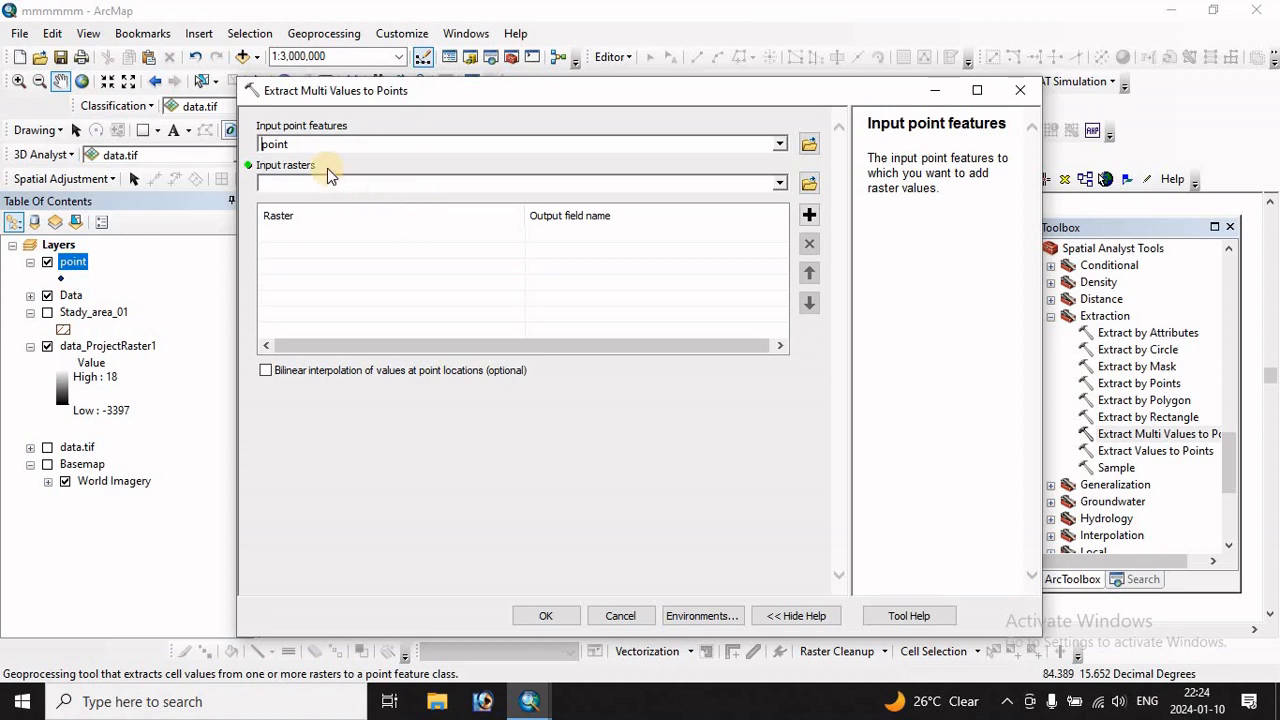
{"action": "left_click", "coordinate": [779, 182]}
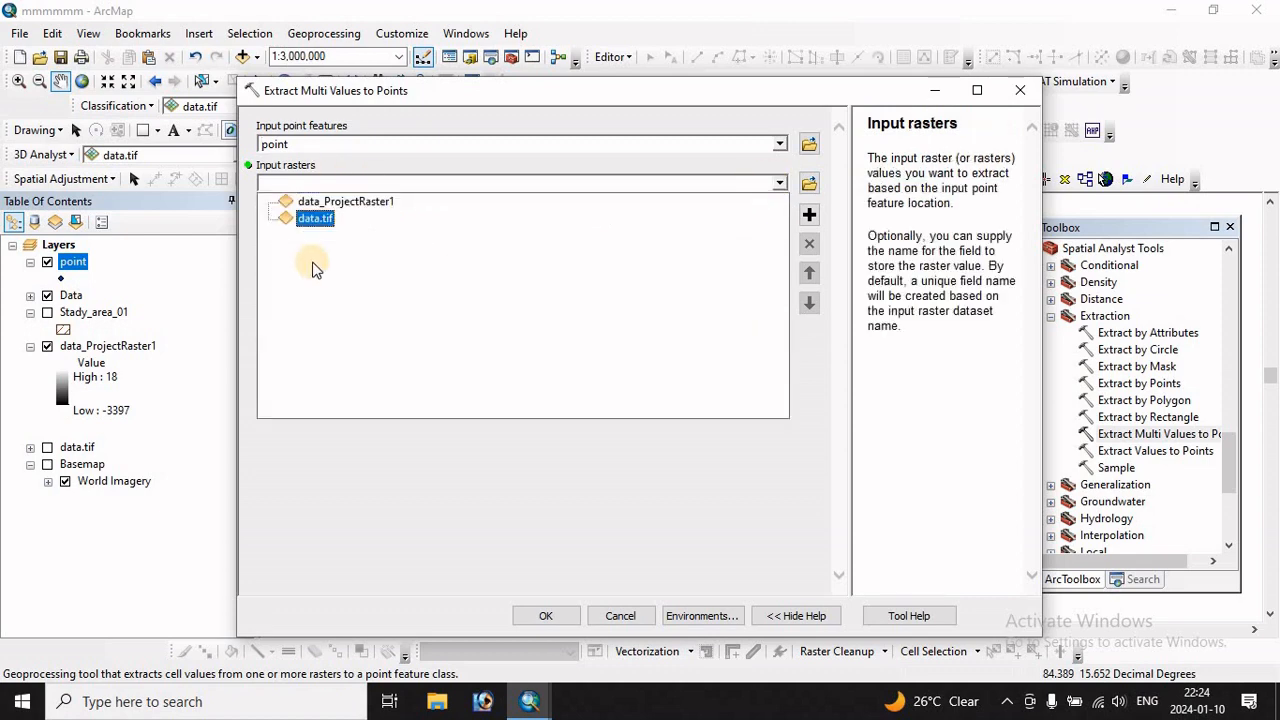
{"action": "left_click", "coordinate": [348, 202]}
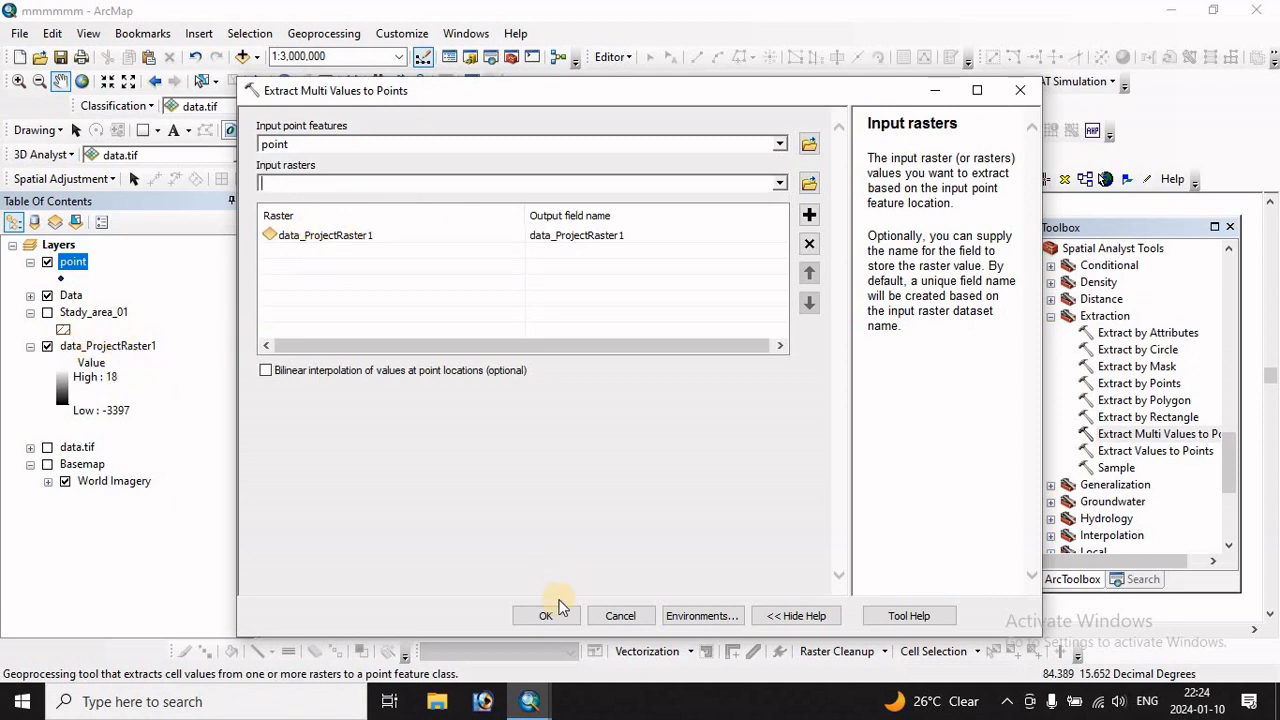
{"action": "left_click", "coordinate": [546, 616]}
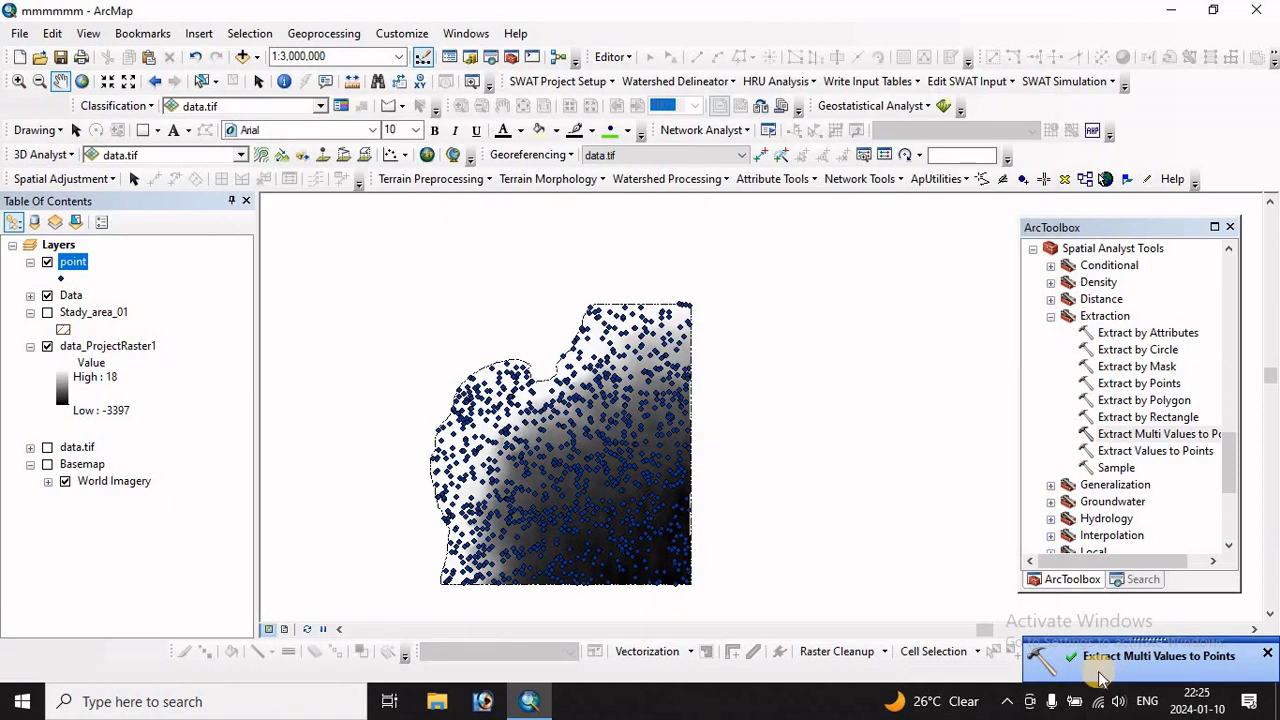
{"action": "left_click", "coordinate": [1268, 654]}
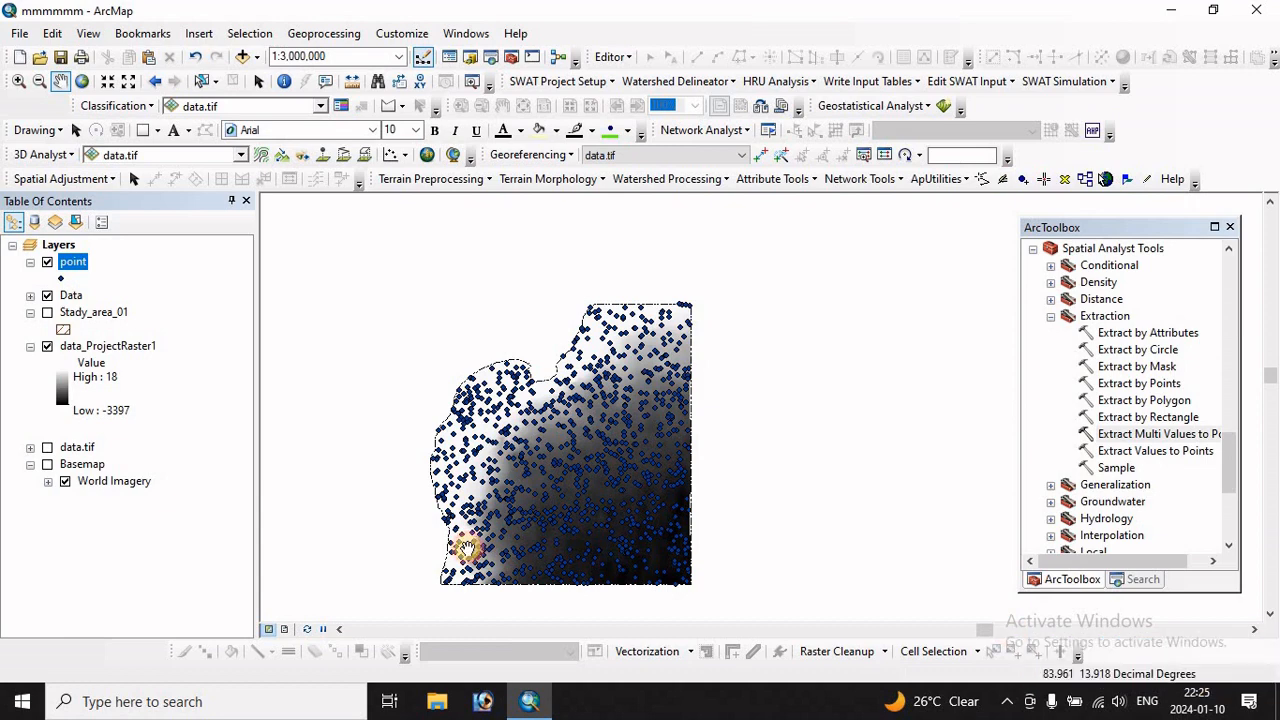
Step: Open the point layer's attribute table and sort the records in ascending order by data_ProjectRaster1
{"action": "right_click", "coordinate": [75, 268]}
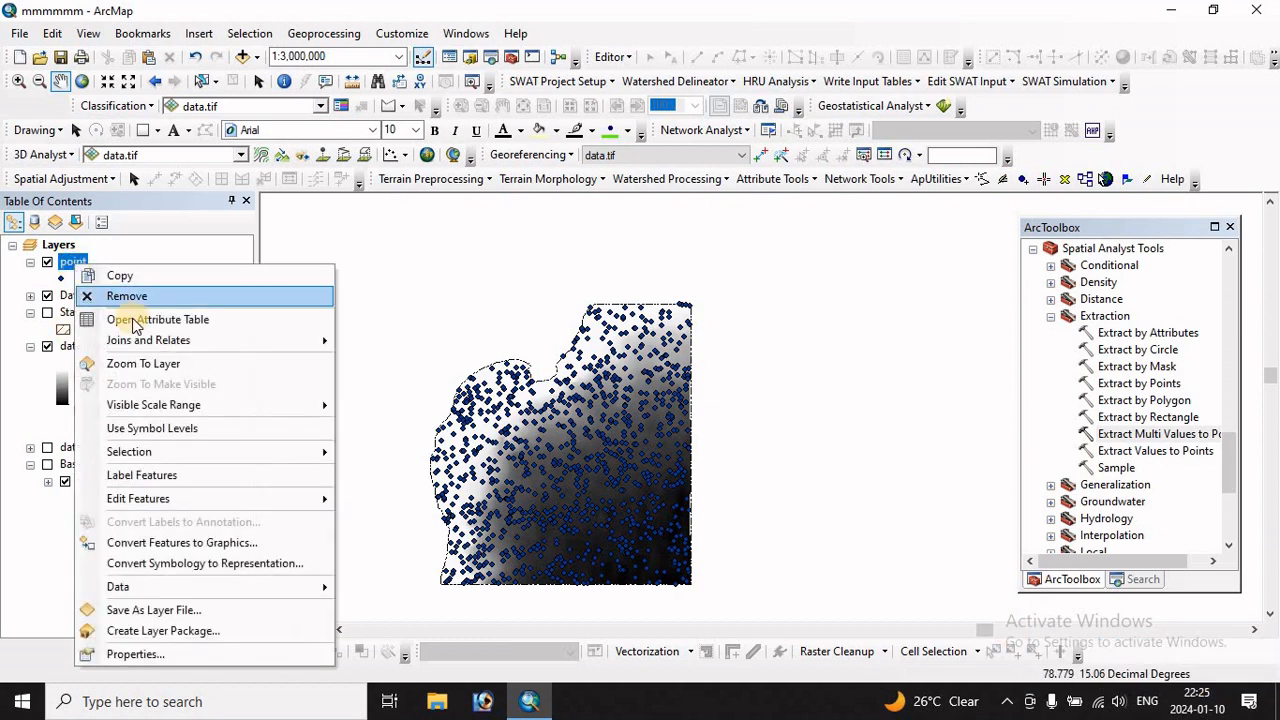
{"action": "left_click", "coordinate": [165, 319]}
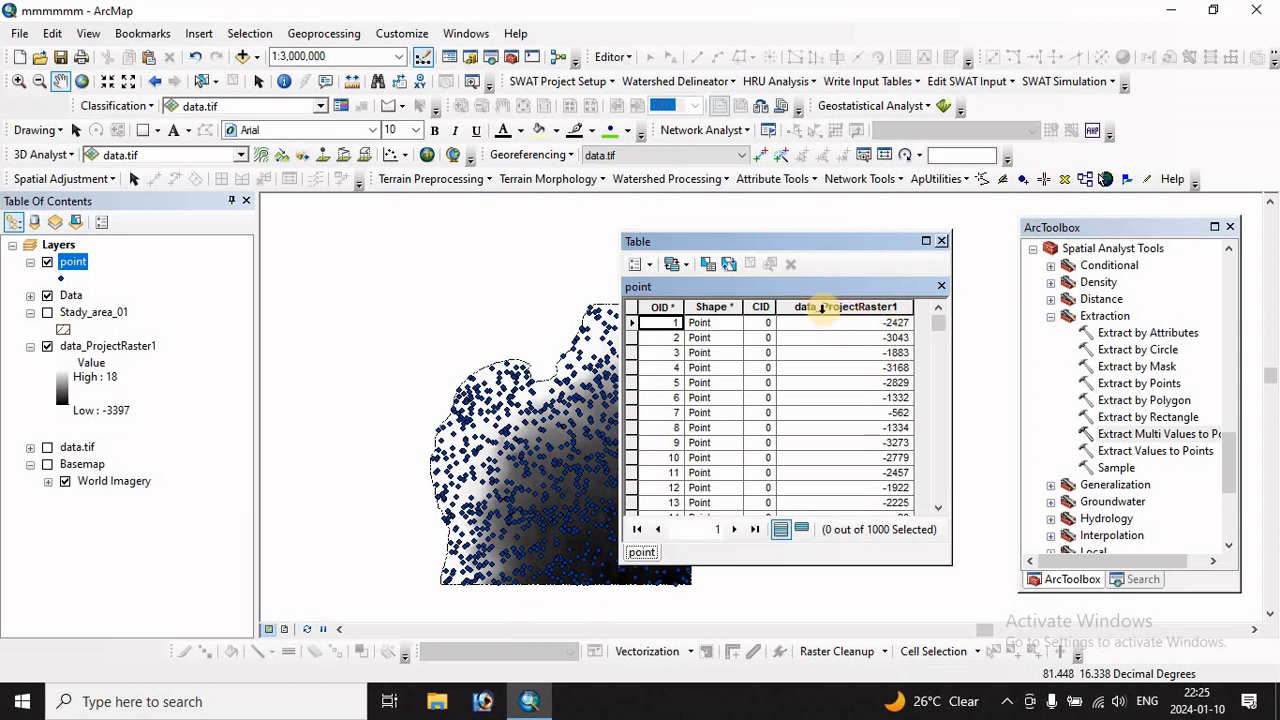
{"action": "left_click", "coordinate": [843, 308]}
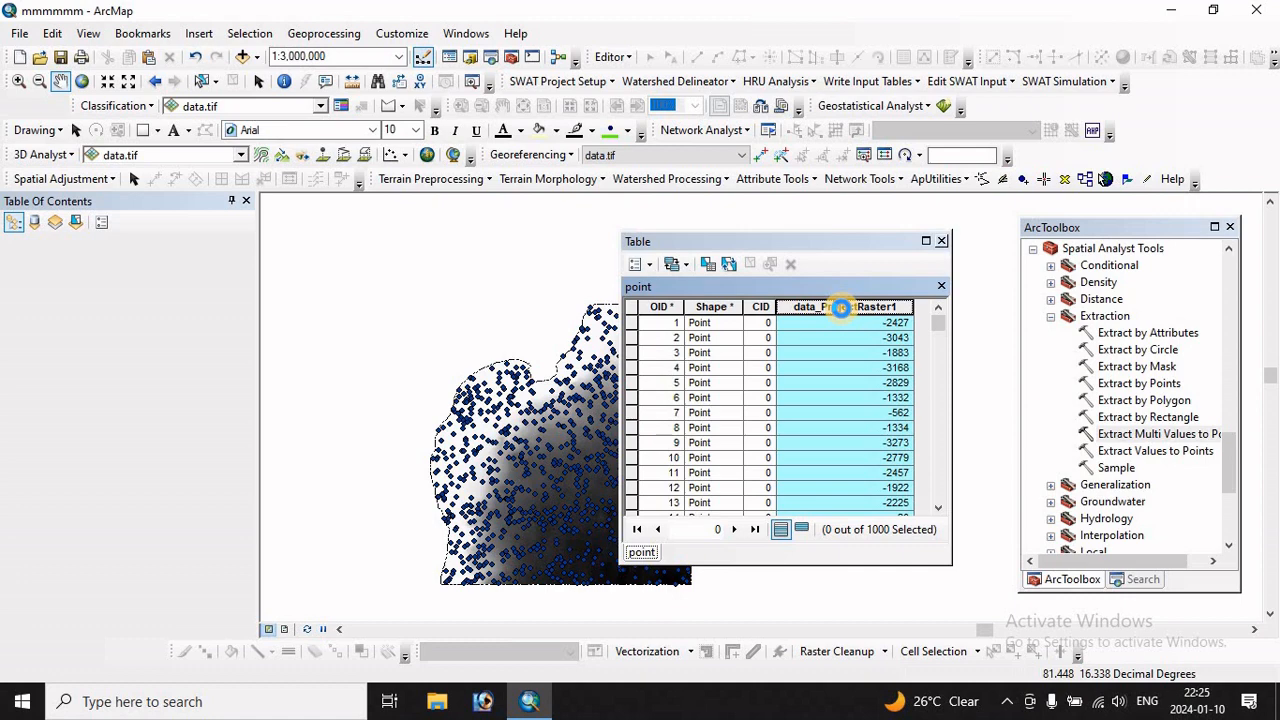
{"action": "double_click", "coordinate": [840, 307]}
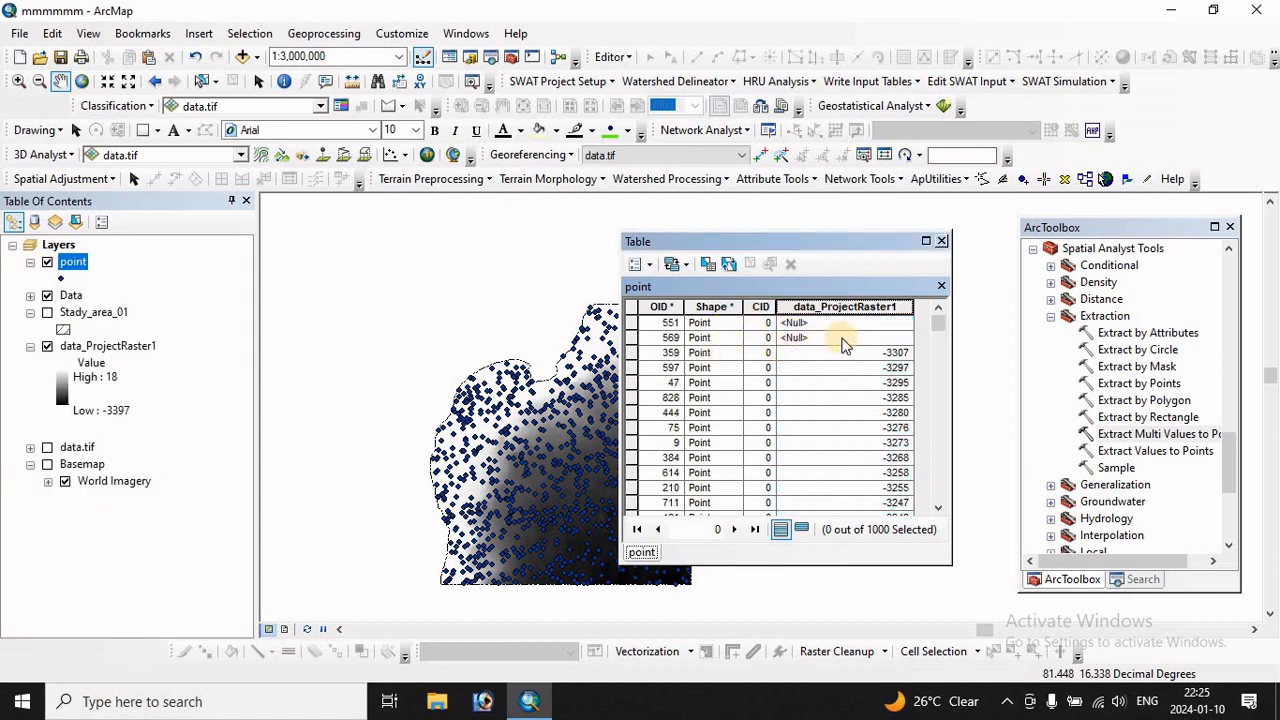
Step: Start editing the point layer and delete the two records with <Null> in the data_ProjectRaster1 field
{"action": "left_click", "coordinate": [610, 60]}
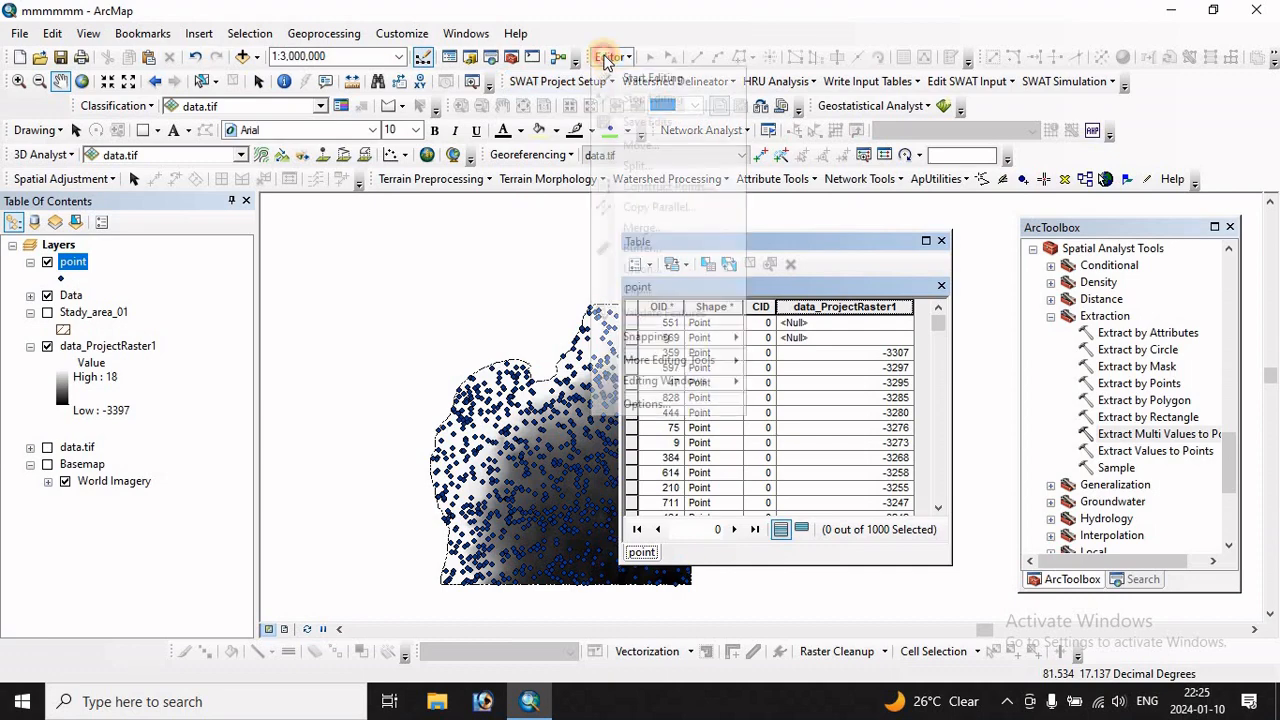
{"action": "left_click", "coordinate": [648, 79]}
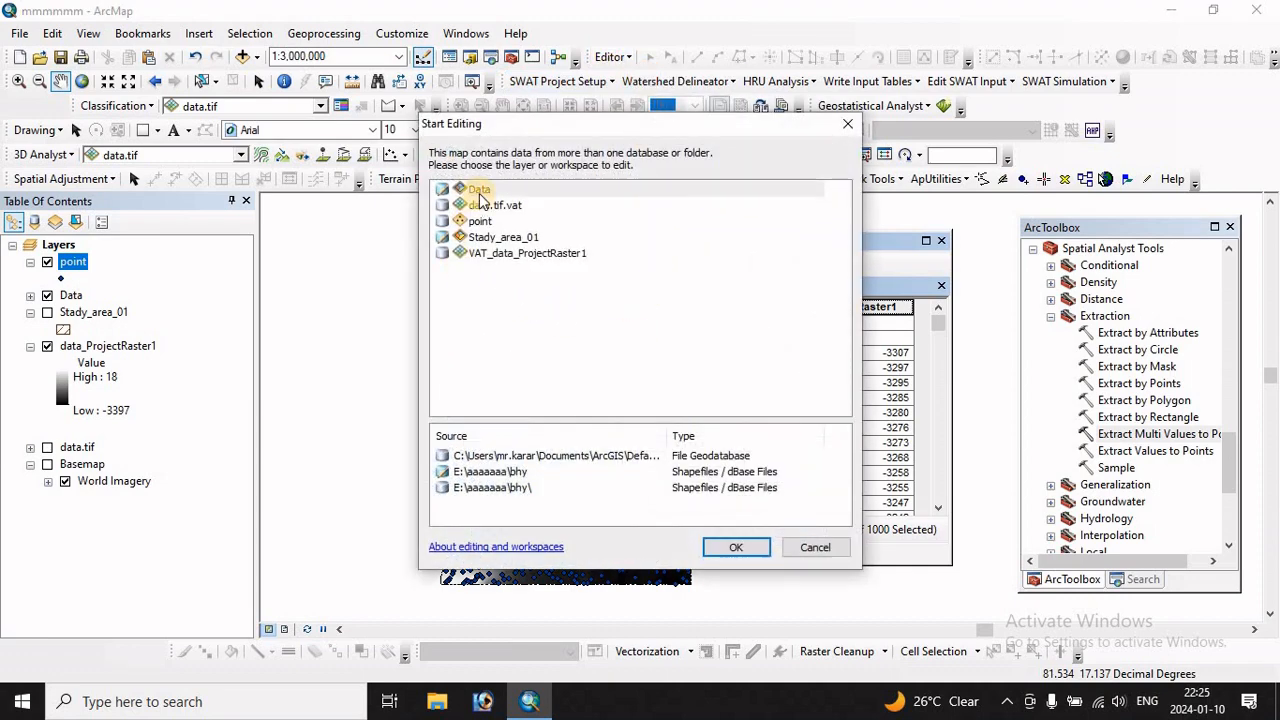
{"action": "left_click", "coordinate": [479, 222]}
{"action": "left_click", "coordinate": [716, 547]}
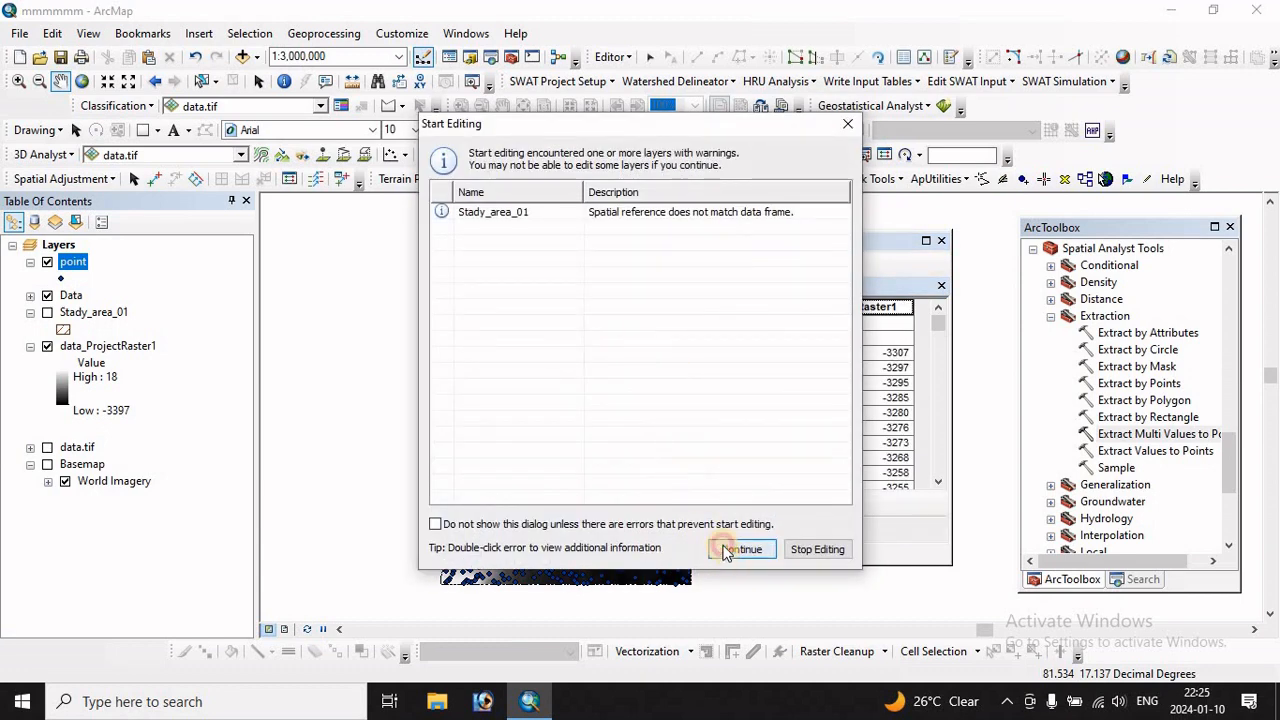
{"action": "left_click", "coordinate": [740, 549]}
{"action": "left_click_drag", "start_coordinate": [632, 323], "coordinate": [632, 338]}
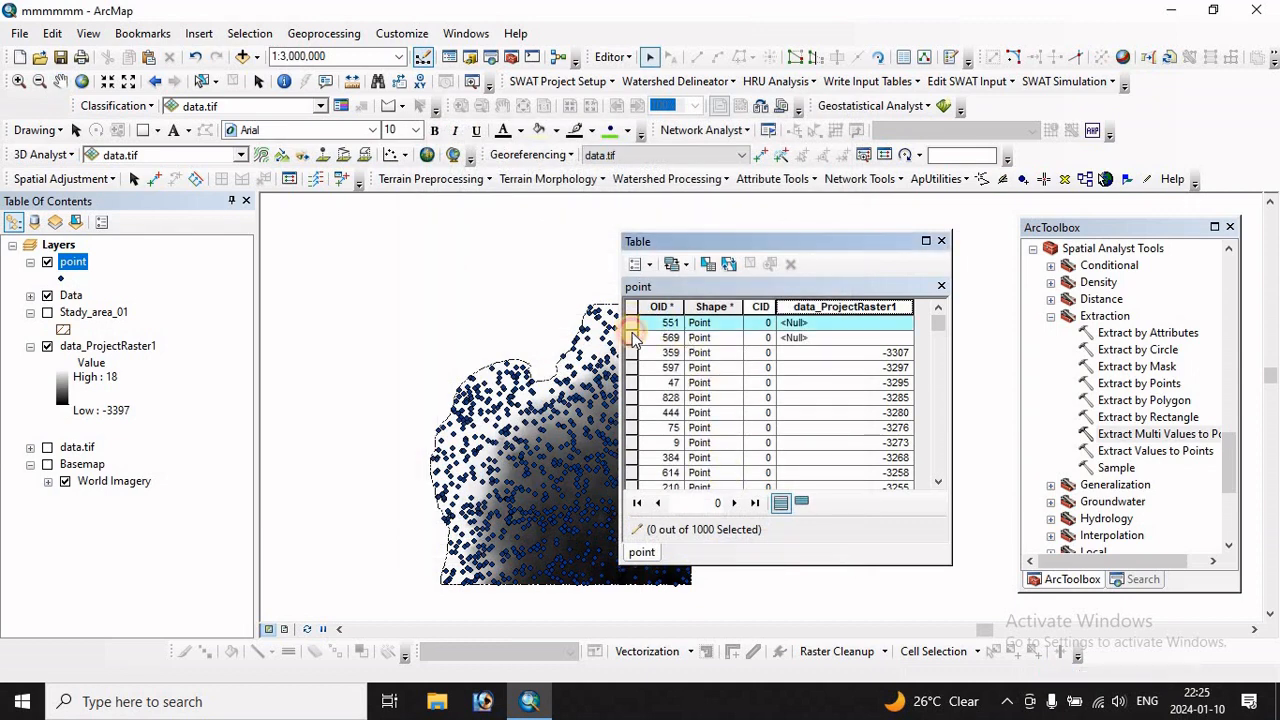
{"action": "left_click", "coordinate": [790, 264]}
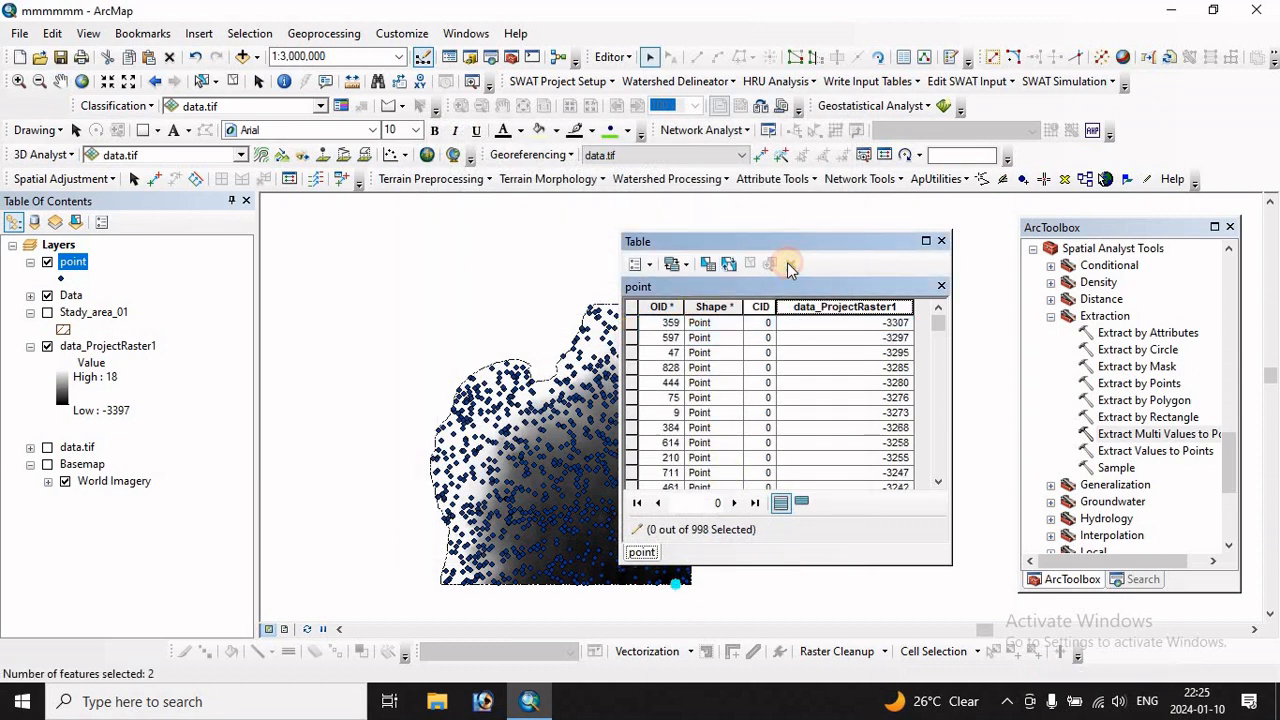
Step: Save the edits and end the edit session, closing the table, and hide the data_ProjectRaster1 layer
{"action": "left_click", "coordinate": [612, 57]}
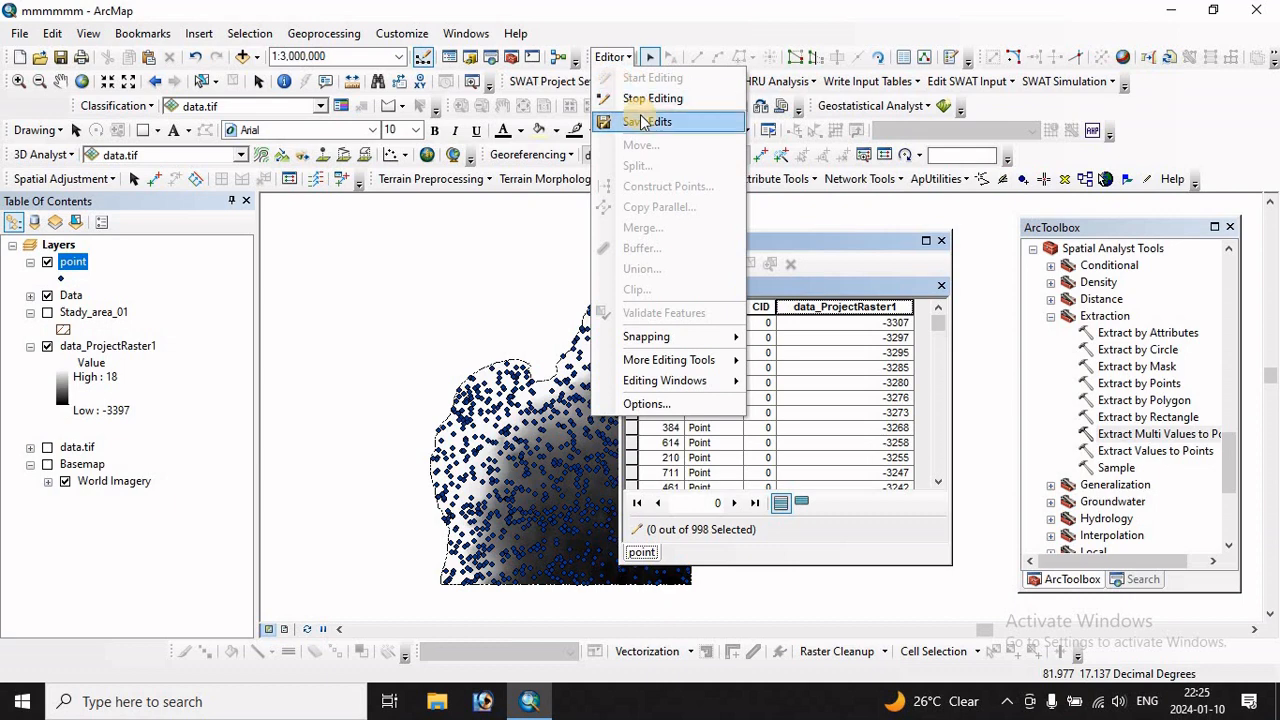
{"action": "left_click", "coordinate": [647, 121]}
{"action": "left_click", "coordinate": [610, 57]}
{"action": "left_click", "coordinate": [652, 98]}
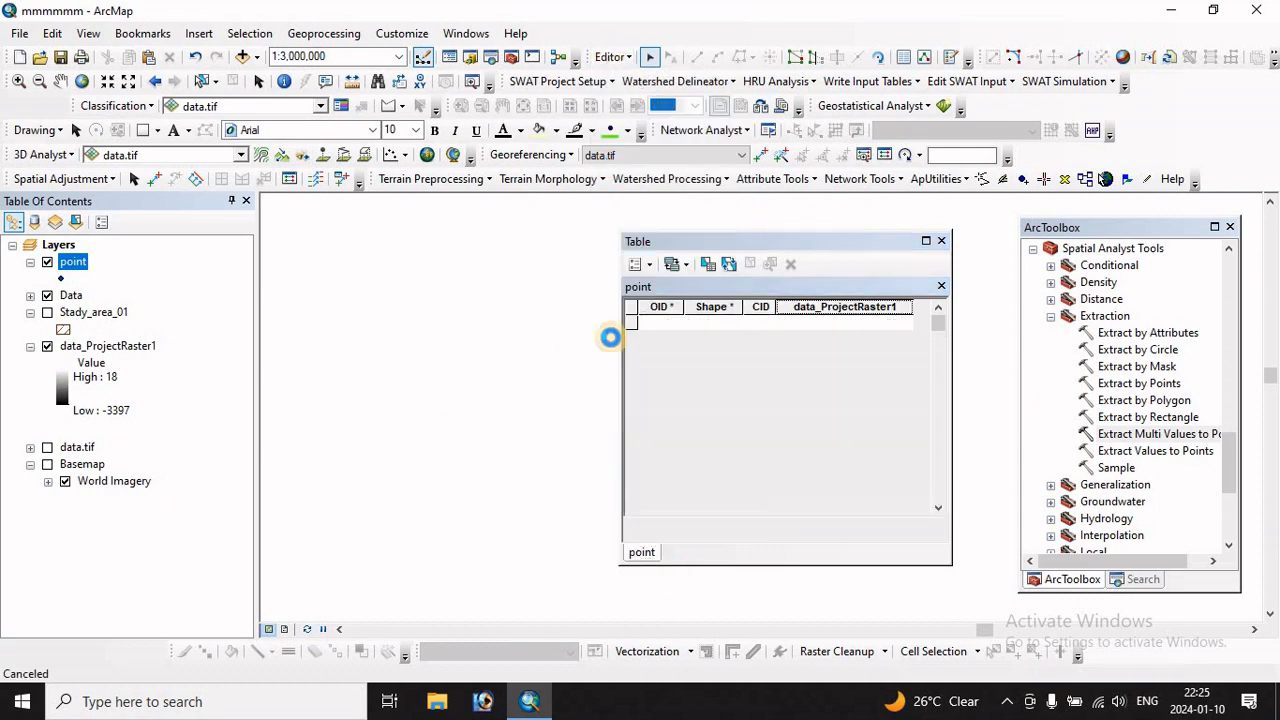
{"action": "left_click", "coordinate": [942, 243]}
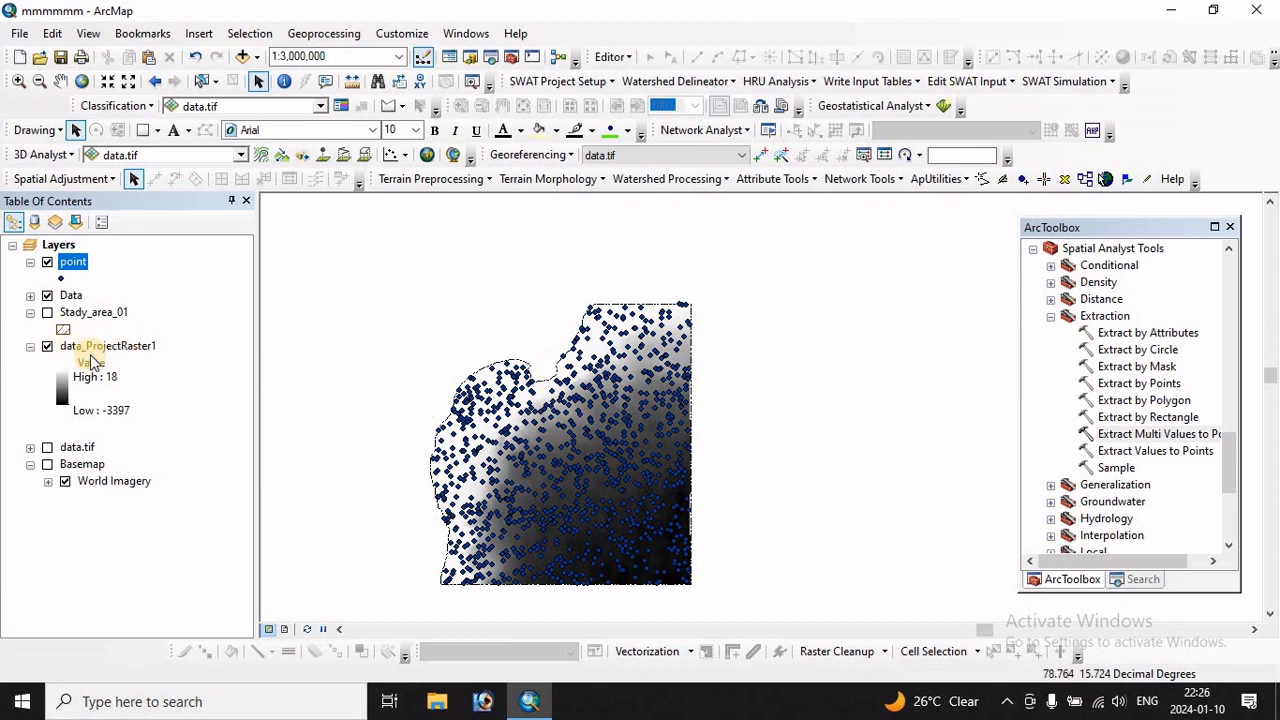
{"action": "left_click", "coordinate": [47, 347]}
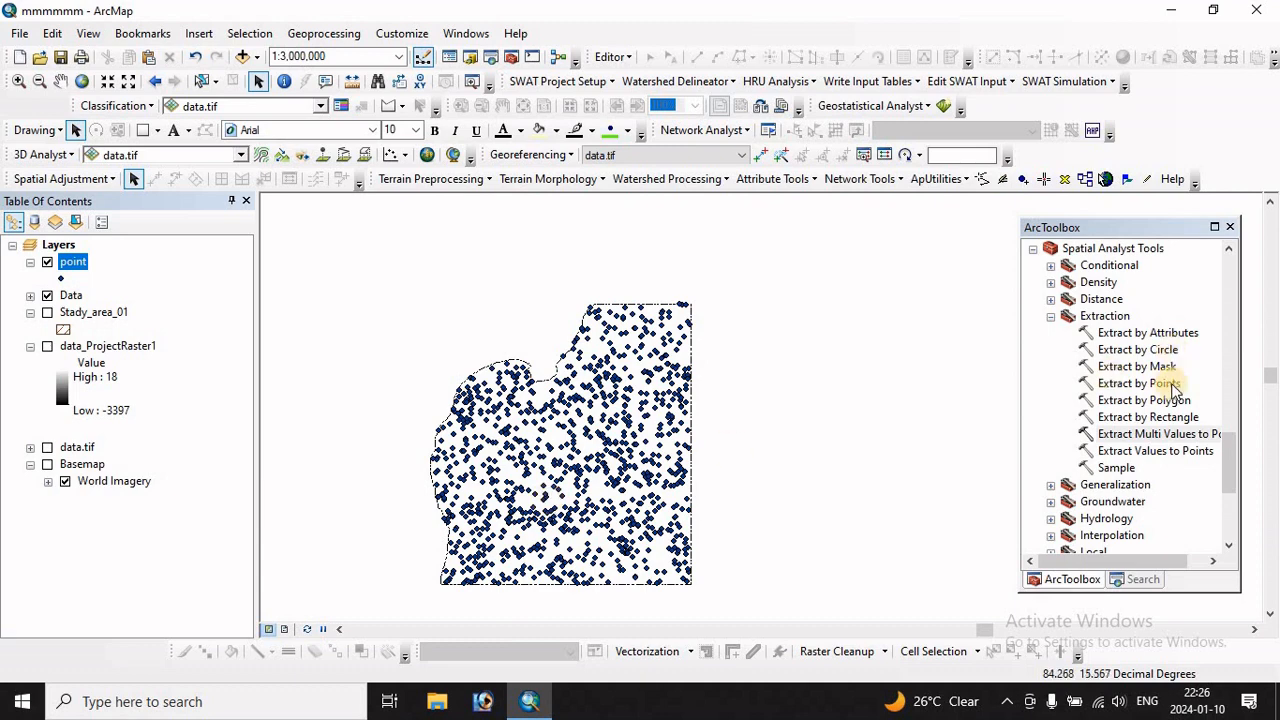
Step: Open the IDW interpolation tool from Spatial Analyst Tools and use the point layer as its input point features
{"action": "left_click", "coordinate": [1051, 318]}
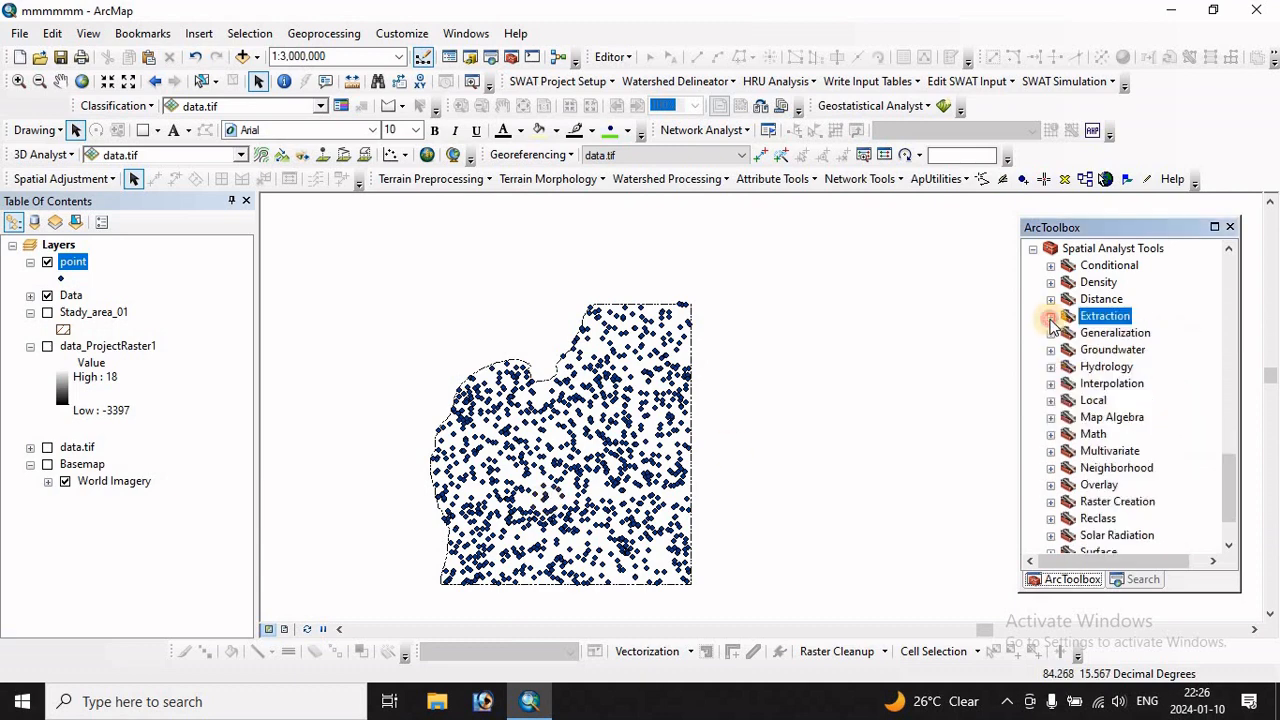
{"action": "scroll", "coordinate": [1060, 345], "scroll_direction": "up", "scroll_amount": 2}
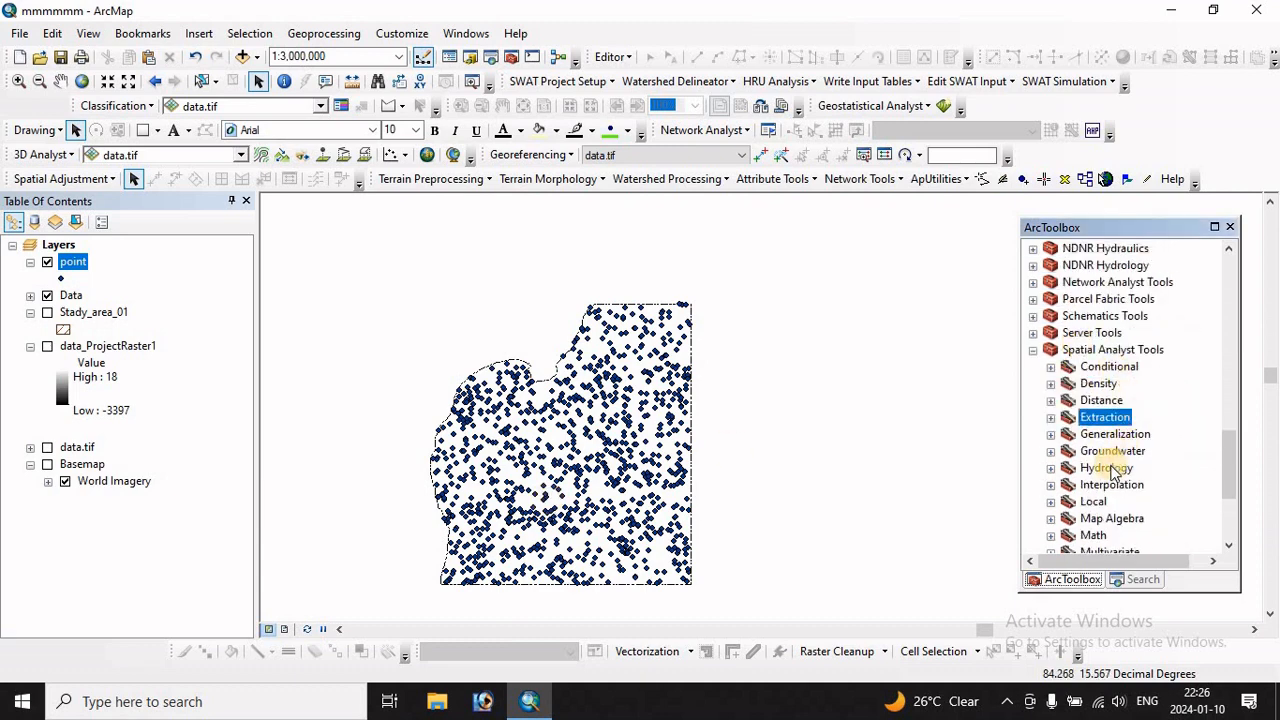
{"action": "double_click", "coordinate": [1110, 485]}
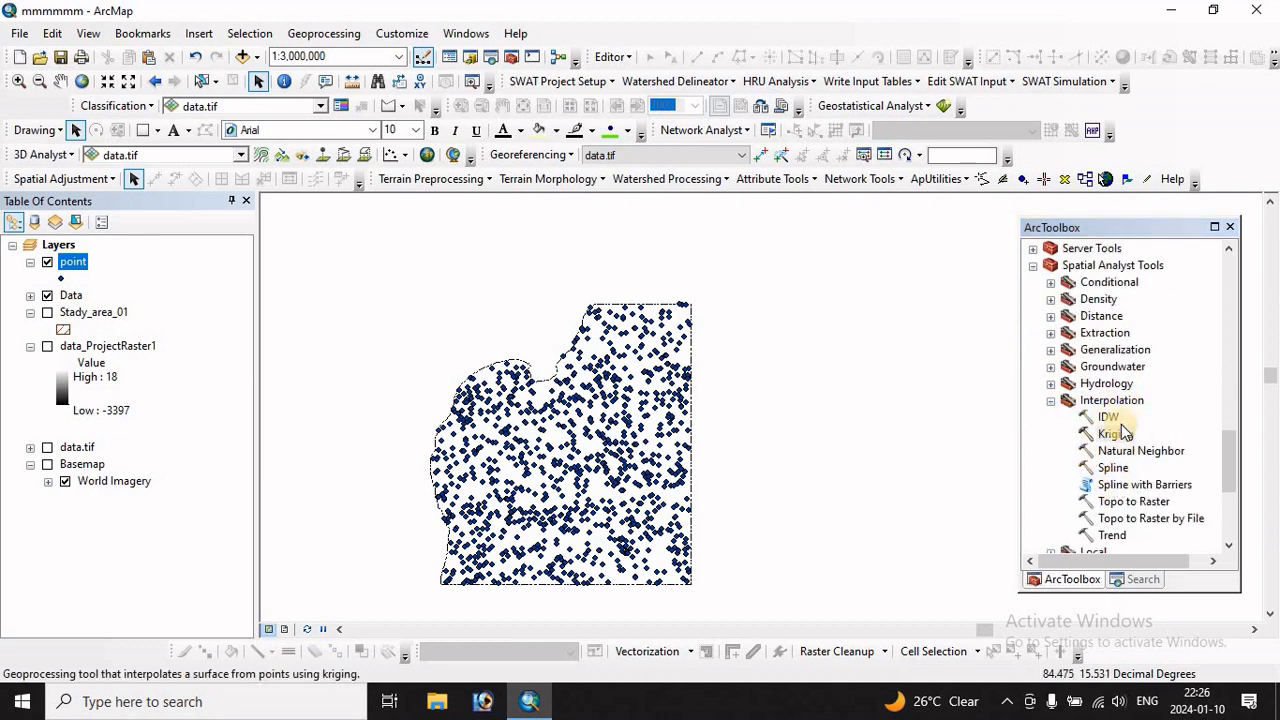
{"action": "double_click", "coordinate": [1108, 417]}
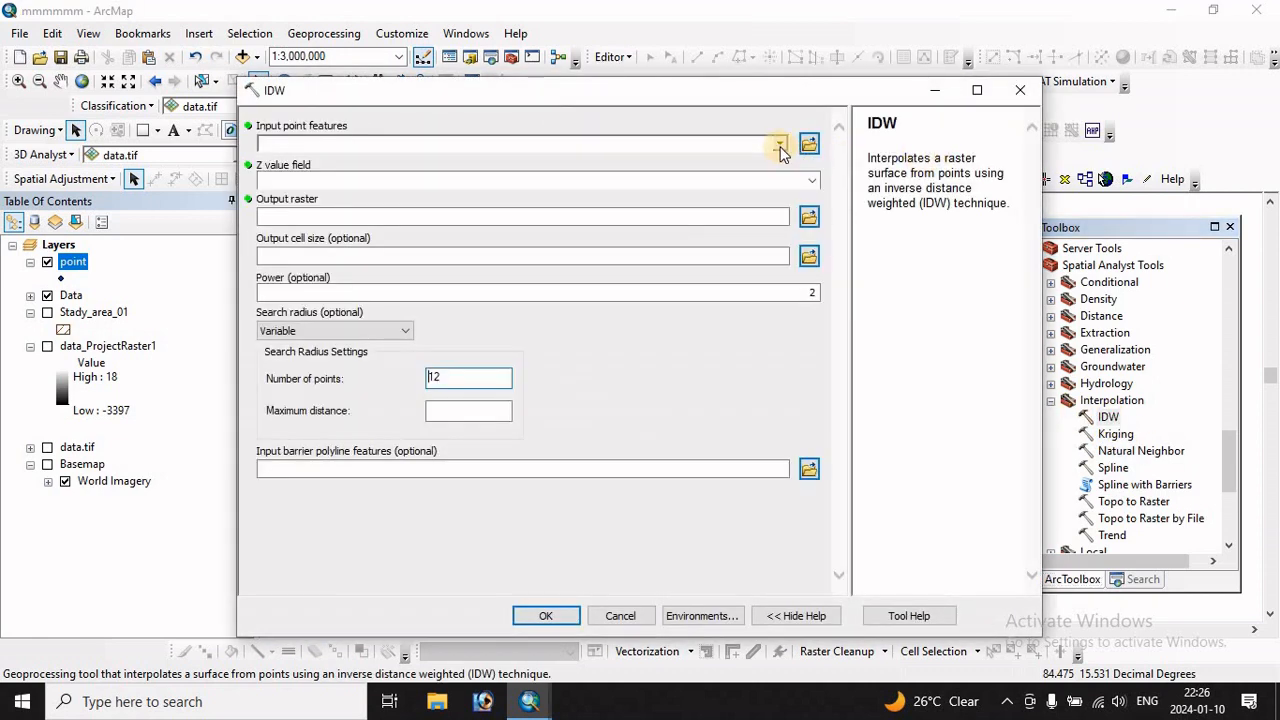
{"action": "left_click", "coordinate": [780, 144]}
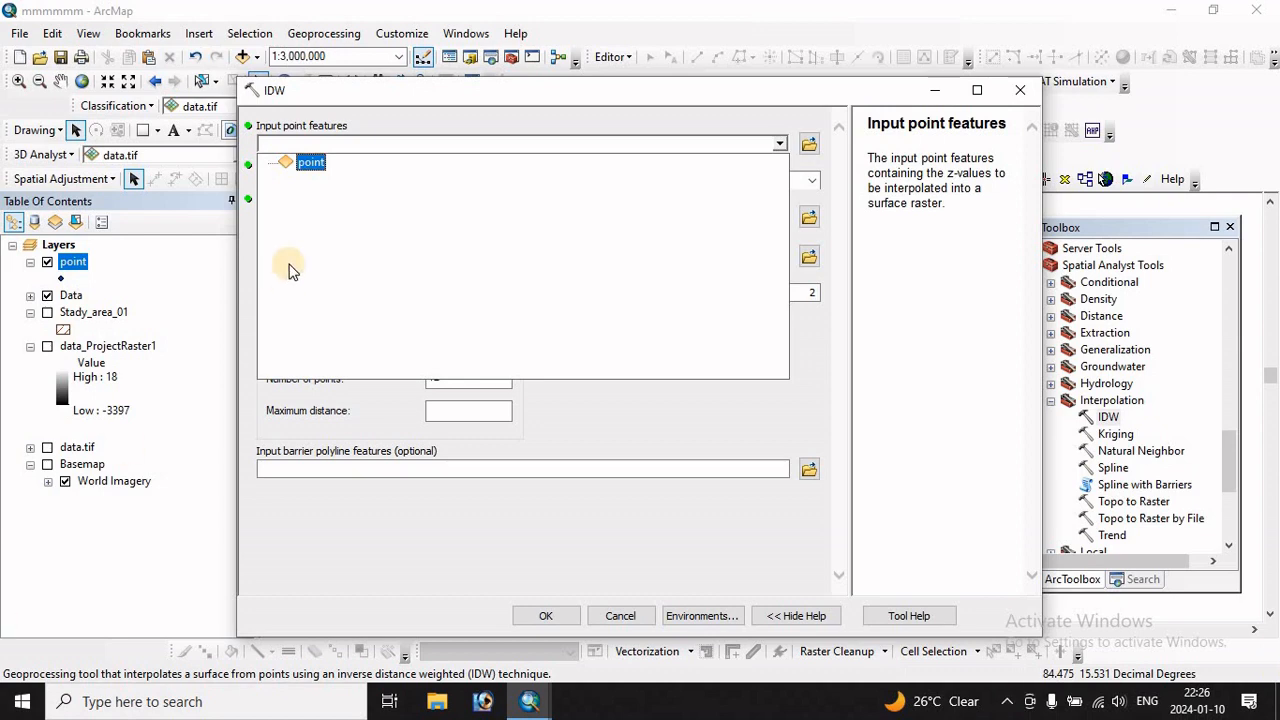
{"action": "left_click", "coordinate": [315, 161]}
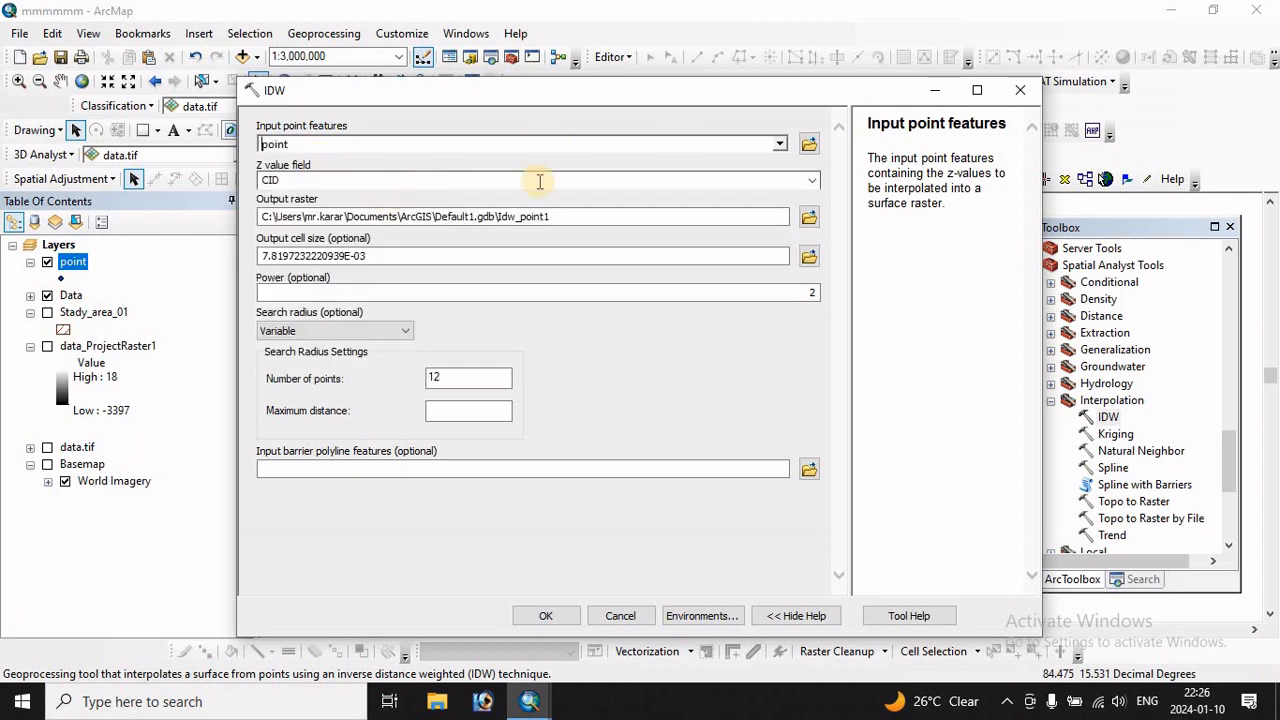
Step: Use data_ProjectRaster1 as the IDW Z value field and set the processing extent to Same as layer Data
{"action": "left_click", "coordinate": [811, 181]}
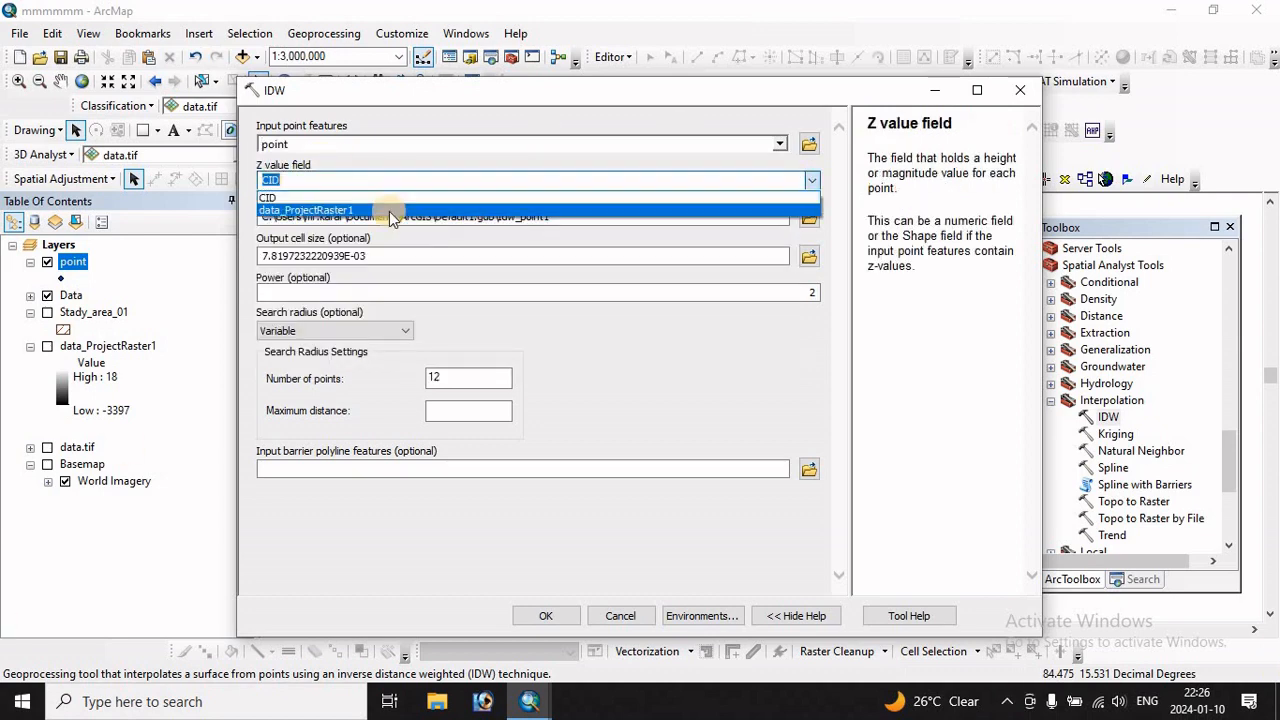
{"action": "left_click", "coordinate": [300, 210]}
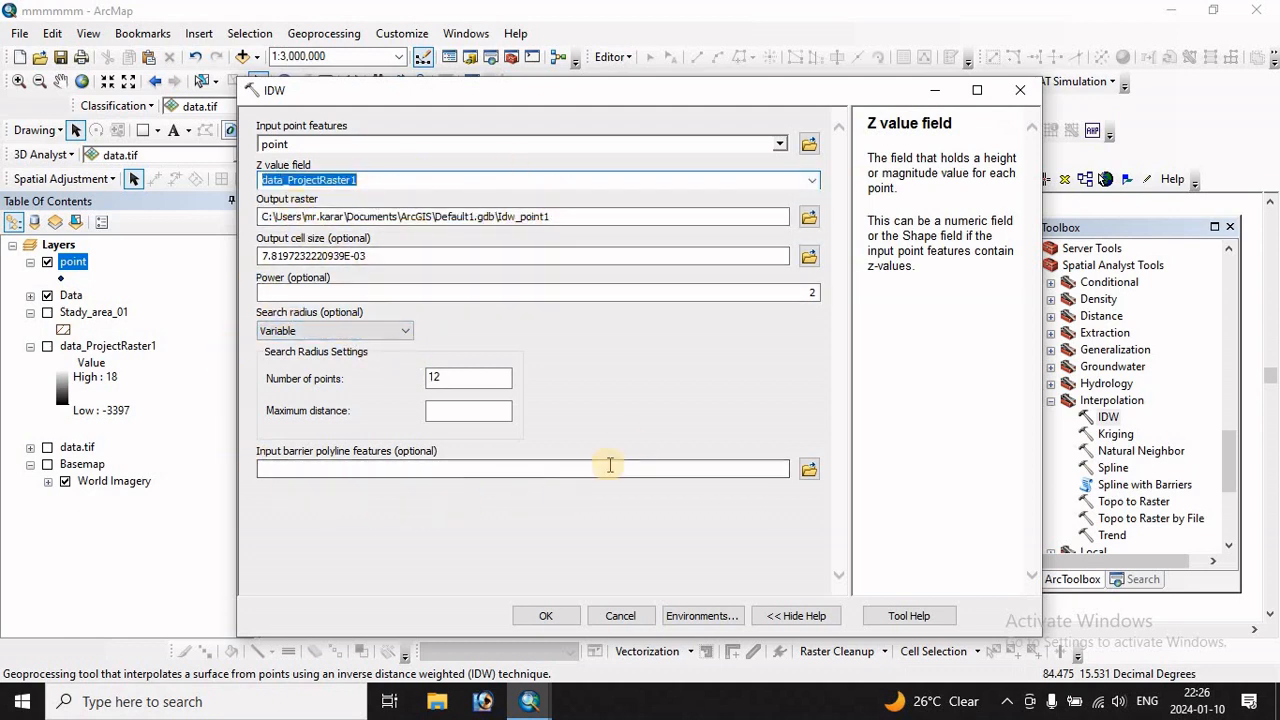
{"action": "left_click", "coordinate": [702, 615]}
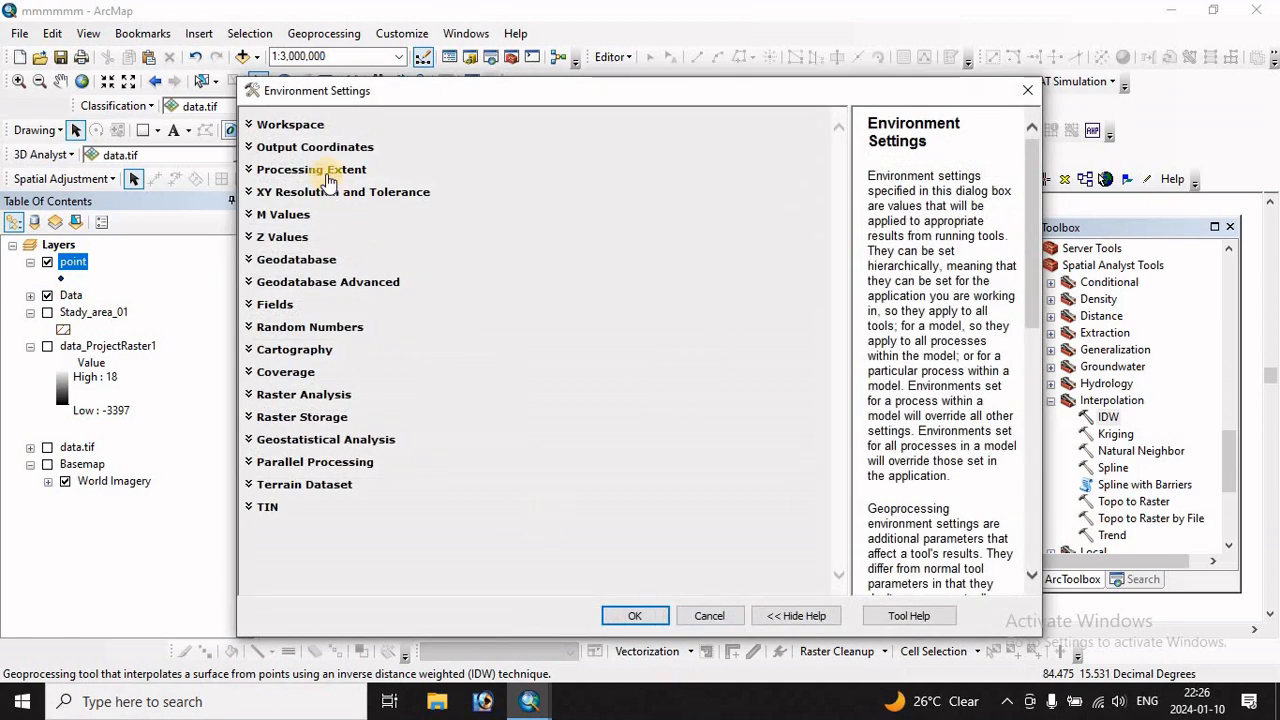
{"action": "left_click", "coordinate": [323, 171]}
{"action": "left_click", "coordinate": [310, 207]}
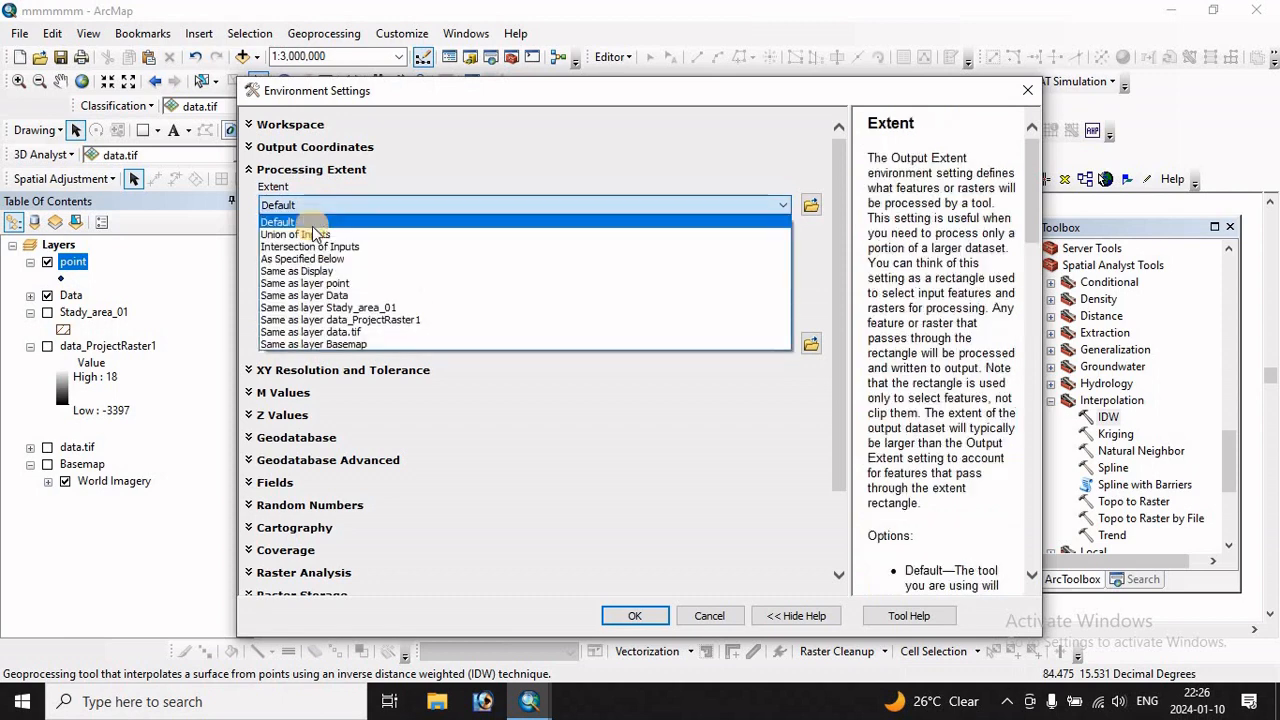
{"action": "left_click", "coordinate": [300, 295]}
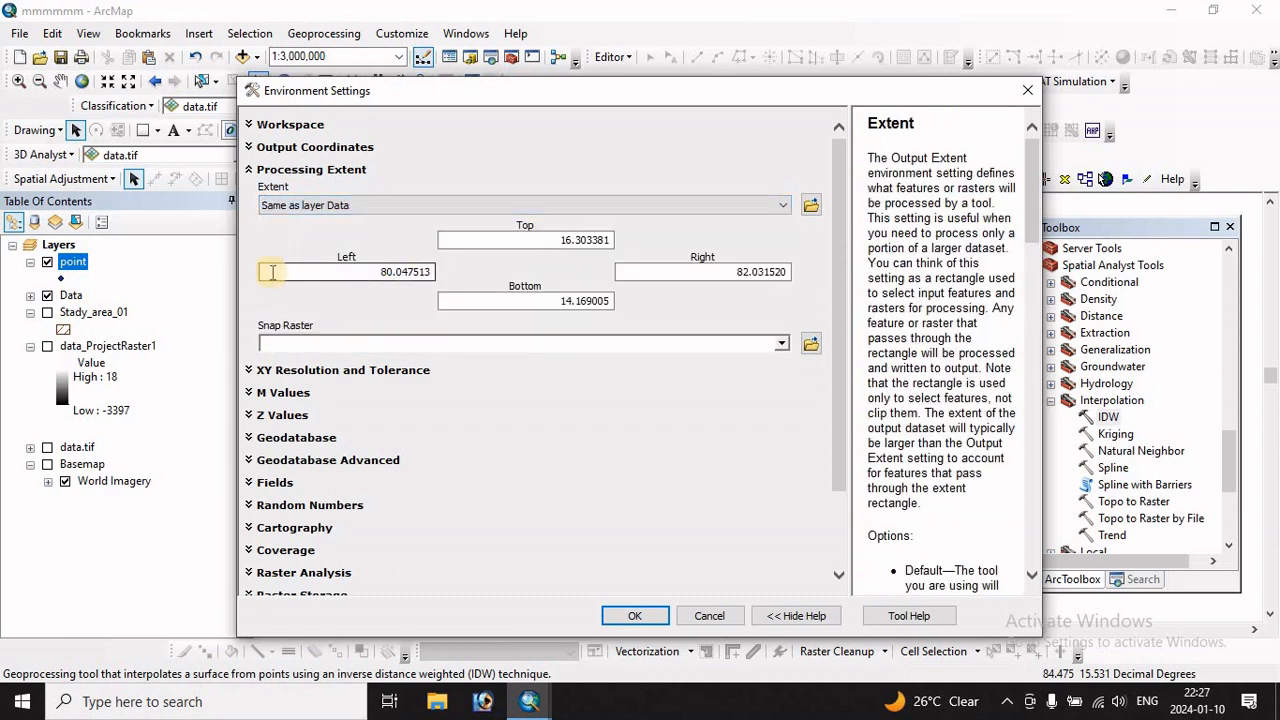
Step: Set the raster analysis mask to Data and run the IDW interpolation
{"action": "left_click_drag", "start_coordinate": [837, 303], "coordinate": [837, 486]}
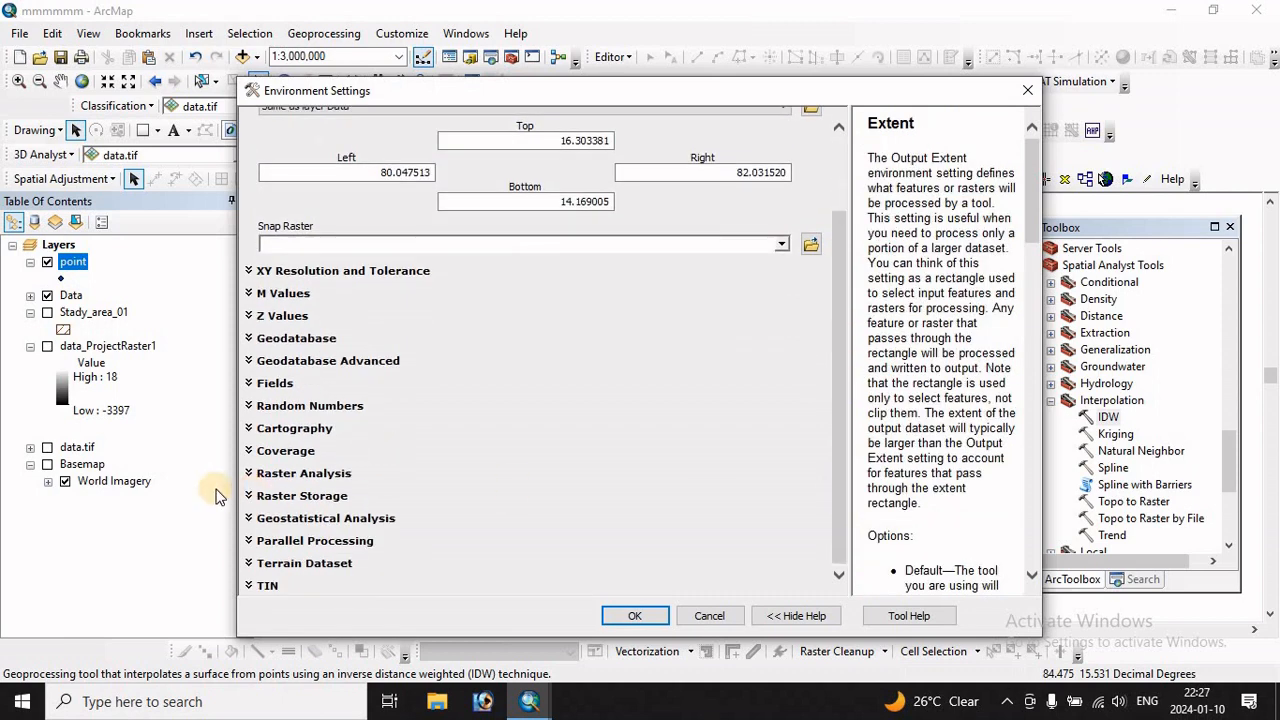
{"action": "left_click", "coordinate": [303, 474]}
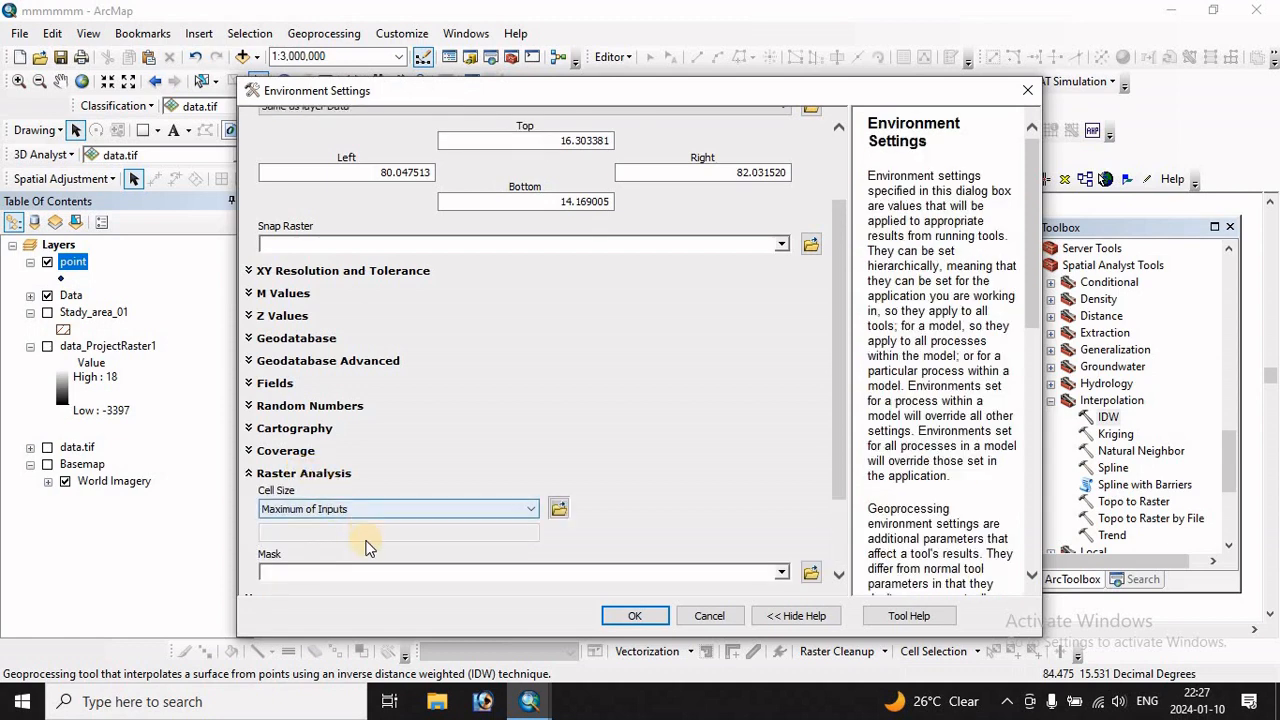
{"action": "left_click", "coordinate": [782, 576]}
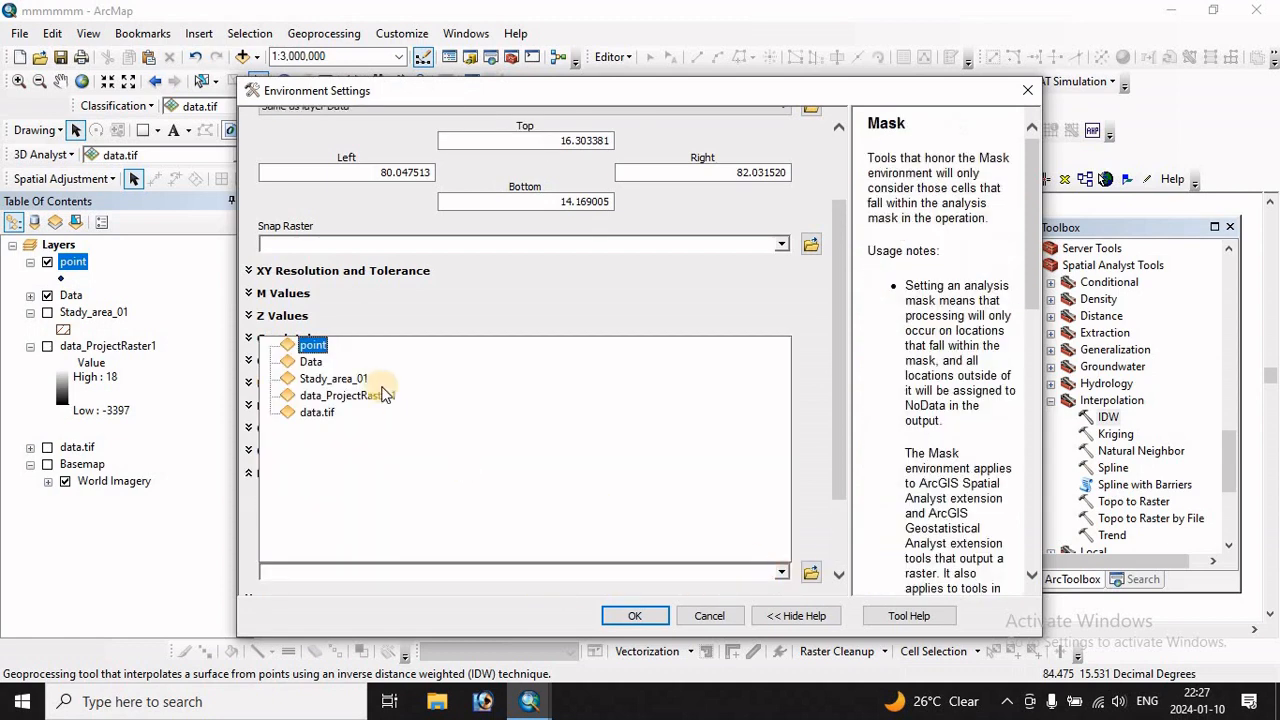
{"action": "left_click", "coordinate": [312, 362]}
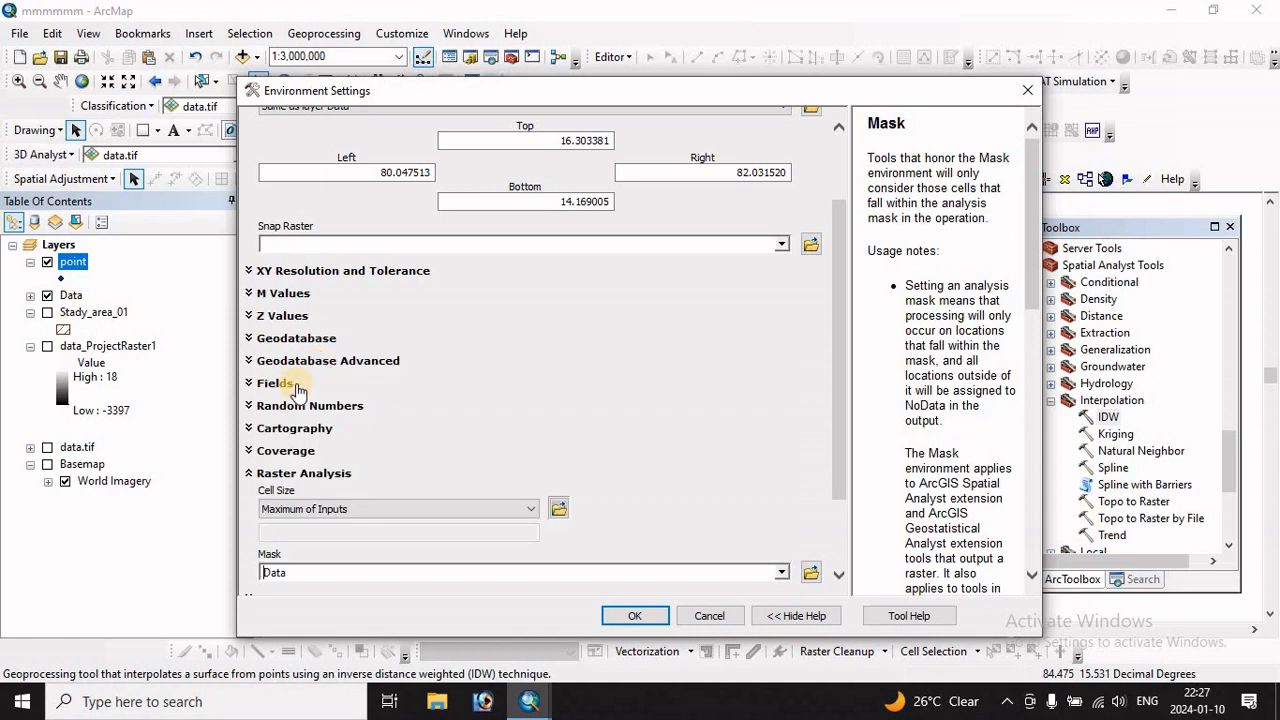
{"action": "left_click", "coordinate": [637, 616]}
{"action": "left_click", "coordinate": [548, 615]}
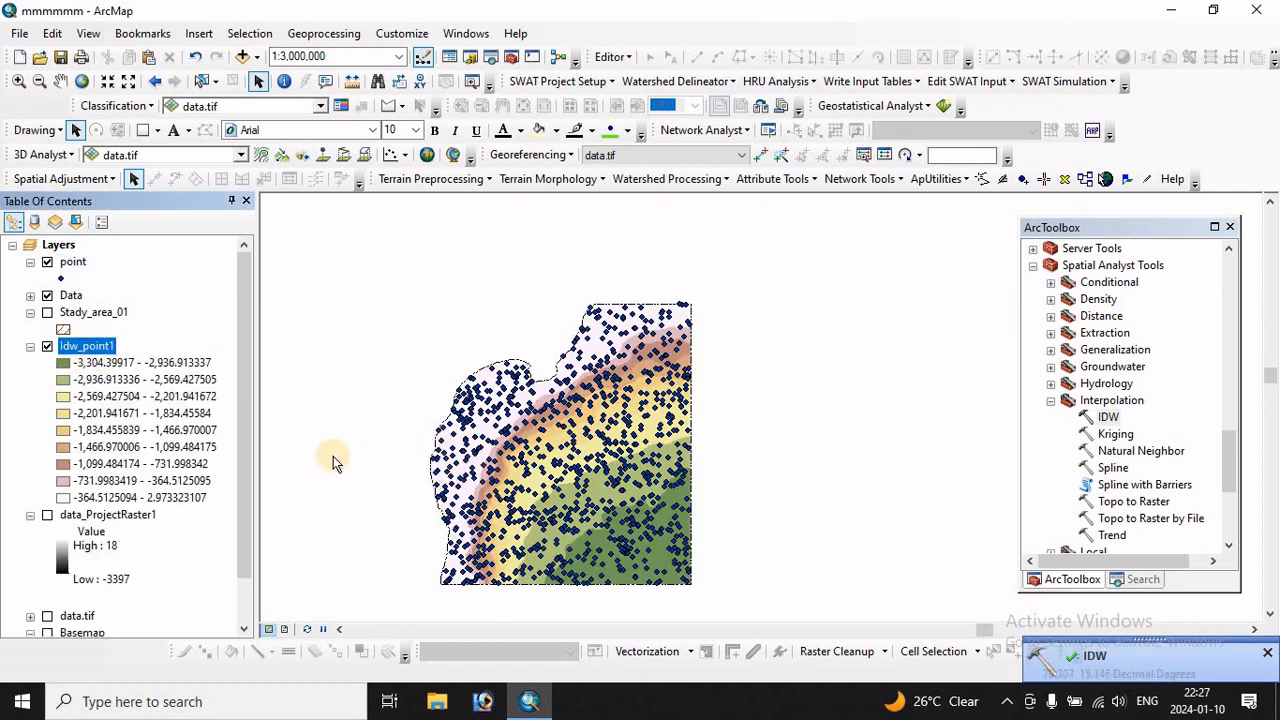
Step: Classify the Idw_point1 layer's symbology into 20 classes with the yellow-green-dark blue color ramp
{"action": "right_click", "coordinate": [86, 346]}
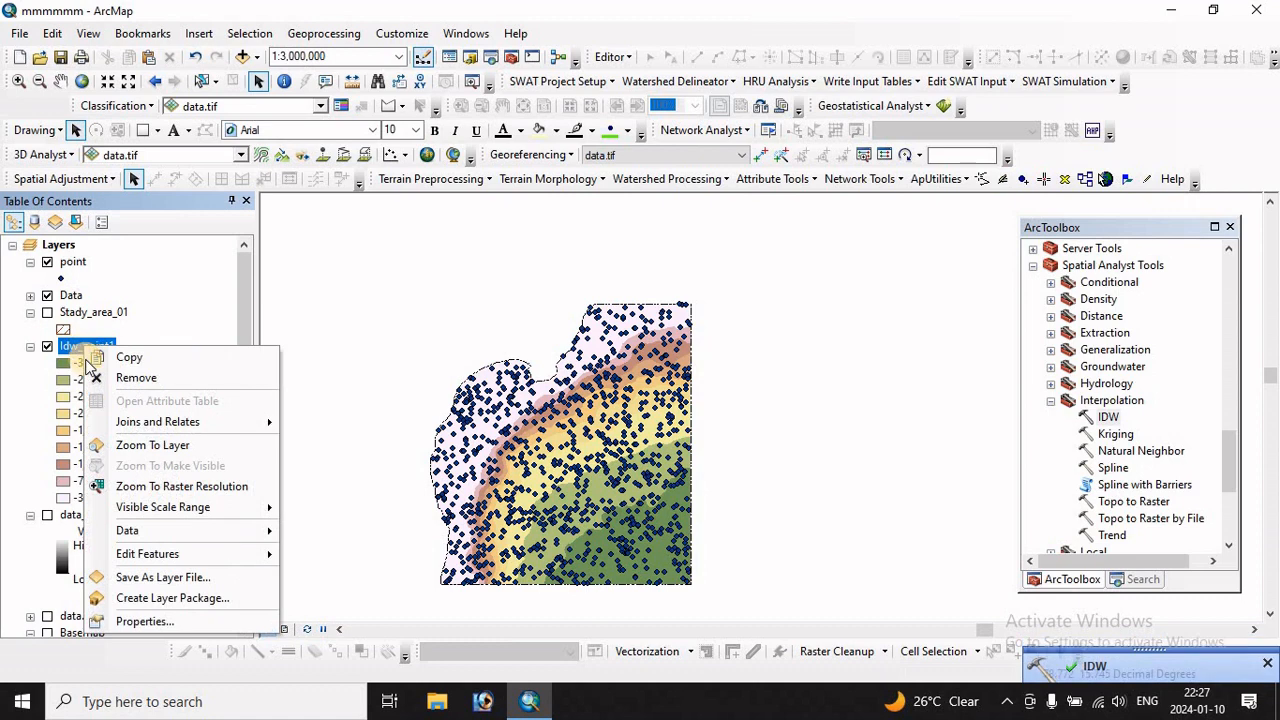
{"action": "left_click", "coordinate": [160, 622]}
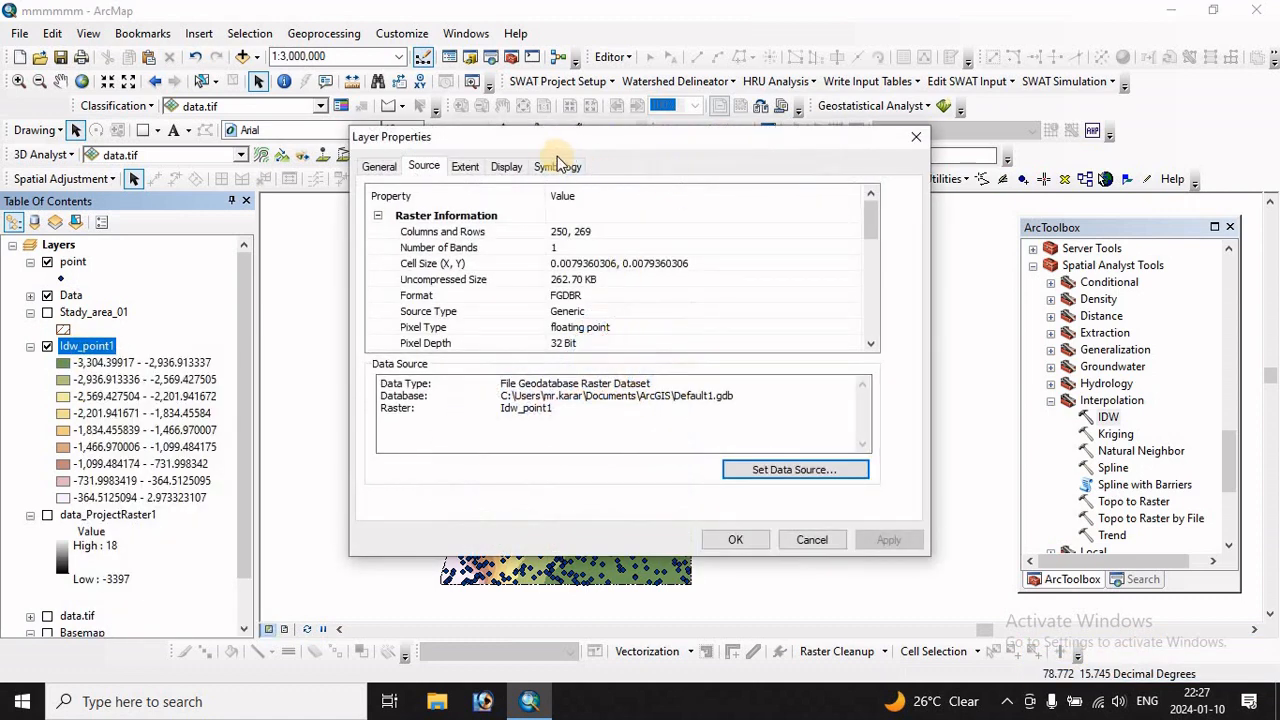
{"action": "left_click", "coordinate": [558, 166]}
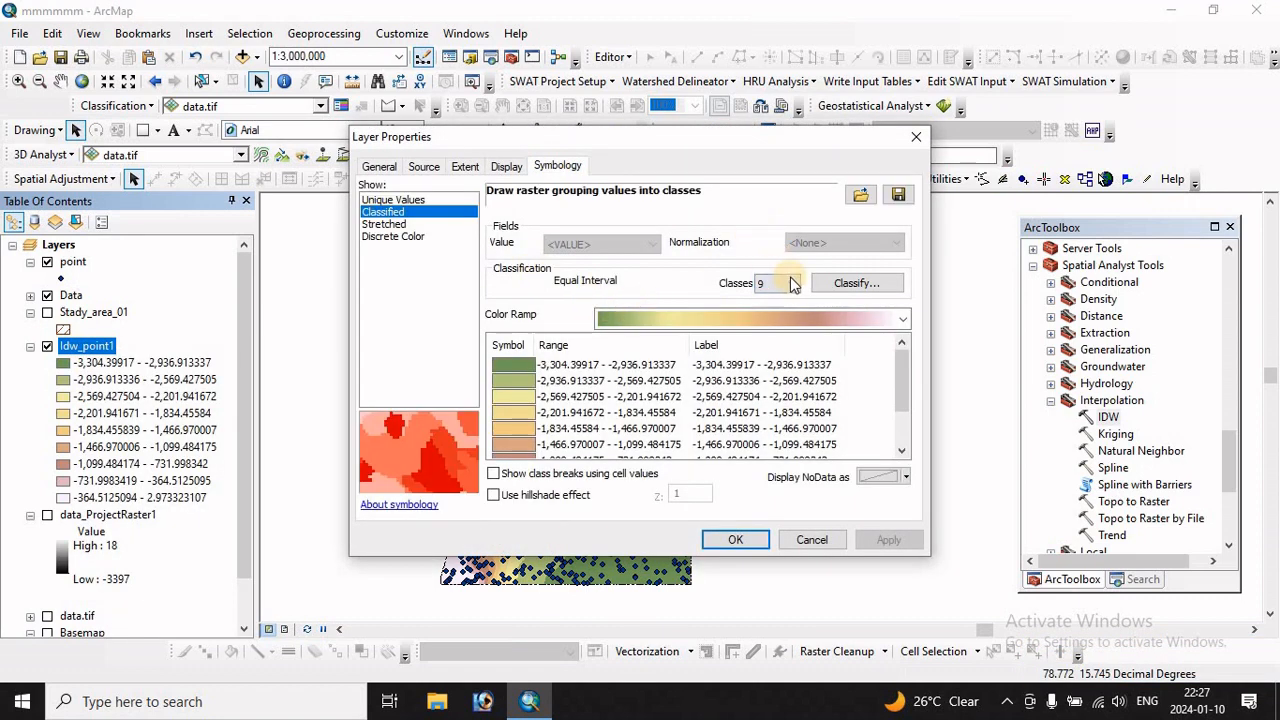
{"action": "left_click", "coordinate": [792, 285]}
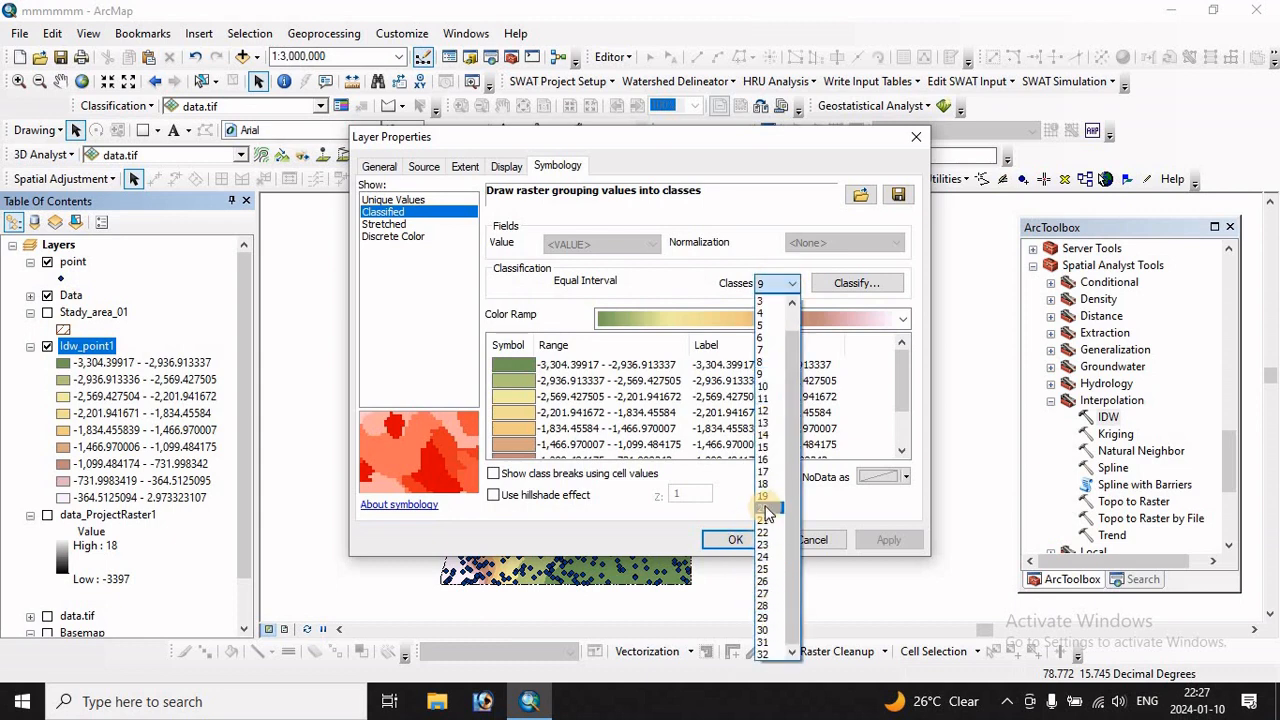
{"action": "left_click", "coordinate": [764, 508]}
{"action": "left_click", "coordinate": [904, 319]}
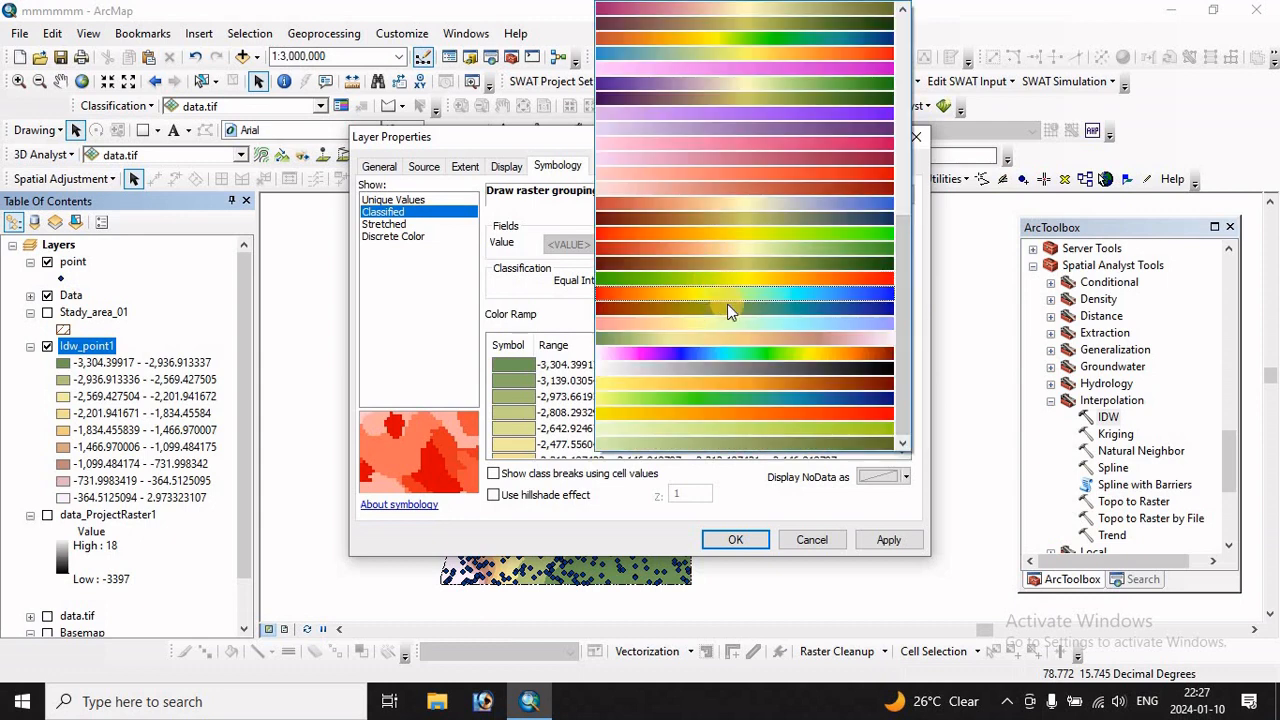
{"action": "left_click", "coordinate": [770, 397]}
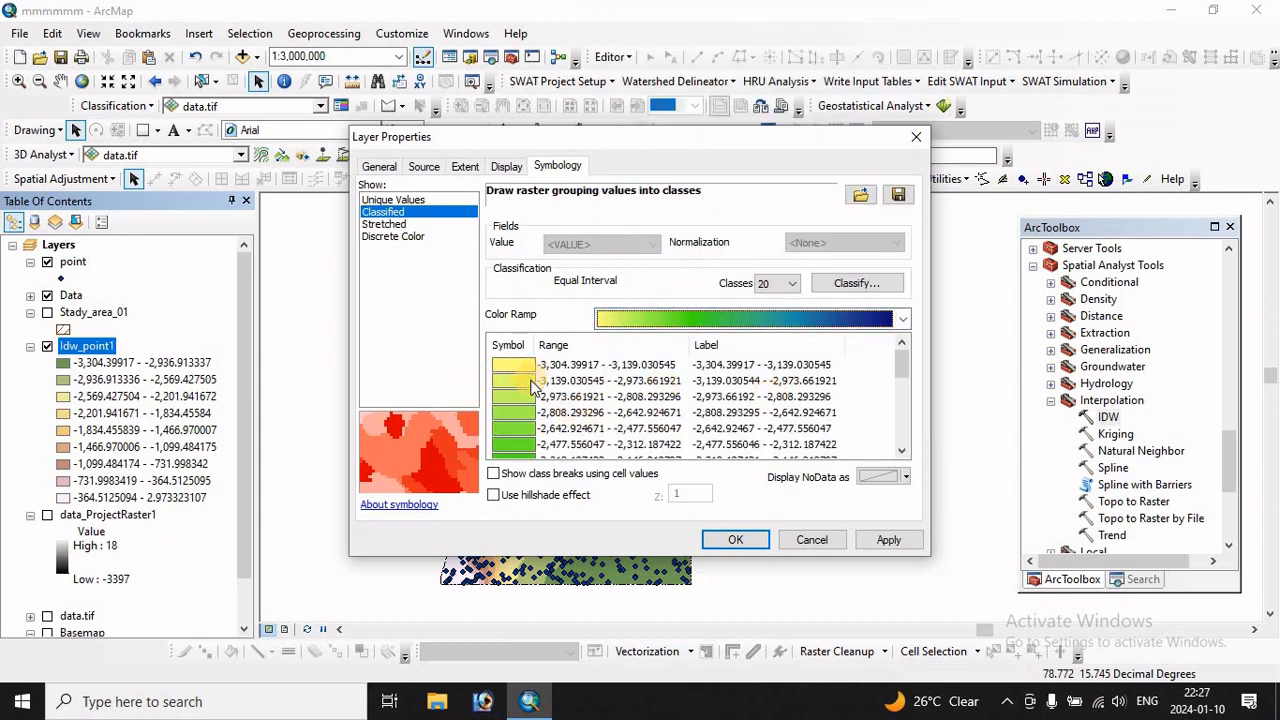
Step: Flip the class colors so the deepest values are dark blue and the shallowest yellow, and apply the symbology
{"action": "scroll", "coordinate": [533, 389], "scroll_direction": "down", "scroll_amount": 5}
{"action": "scroll", "coordinate": [522, 417], "scroll_direction": "up", "scroll_amount": 5}
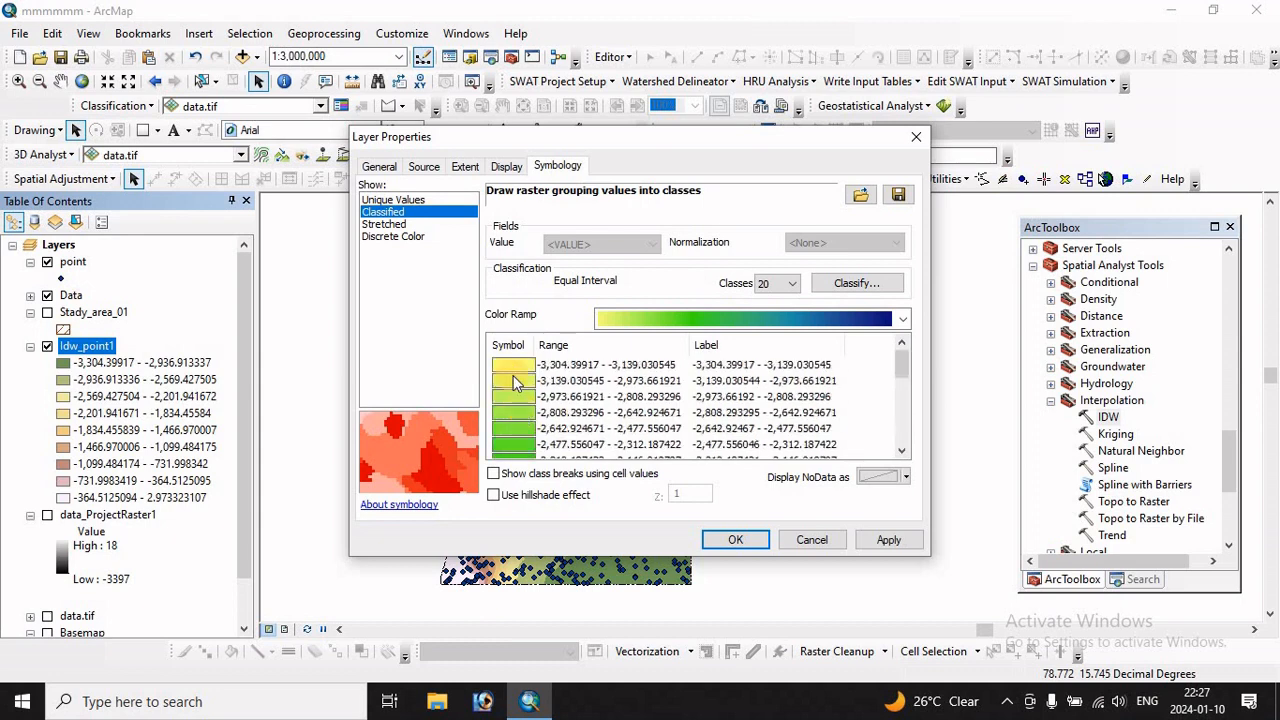
{"action": "right_click", "coordinate": [510, 368]}
{"action": "left_click", "coordinate": [525, 374]}
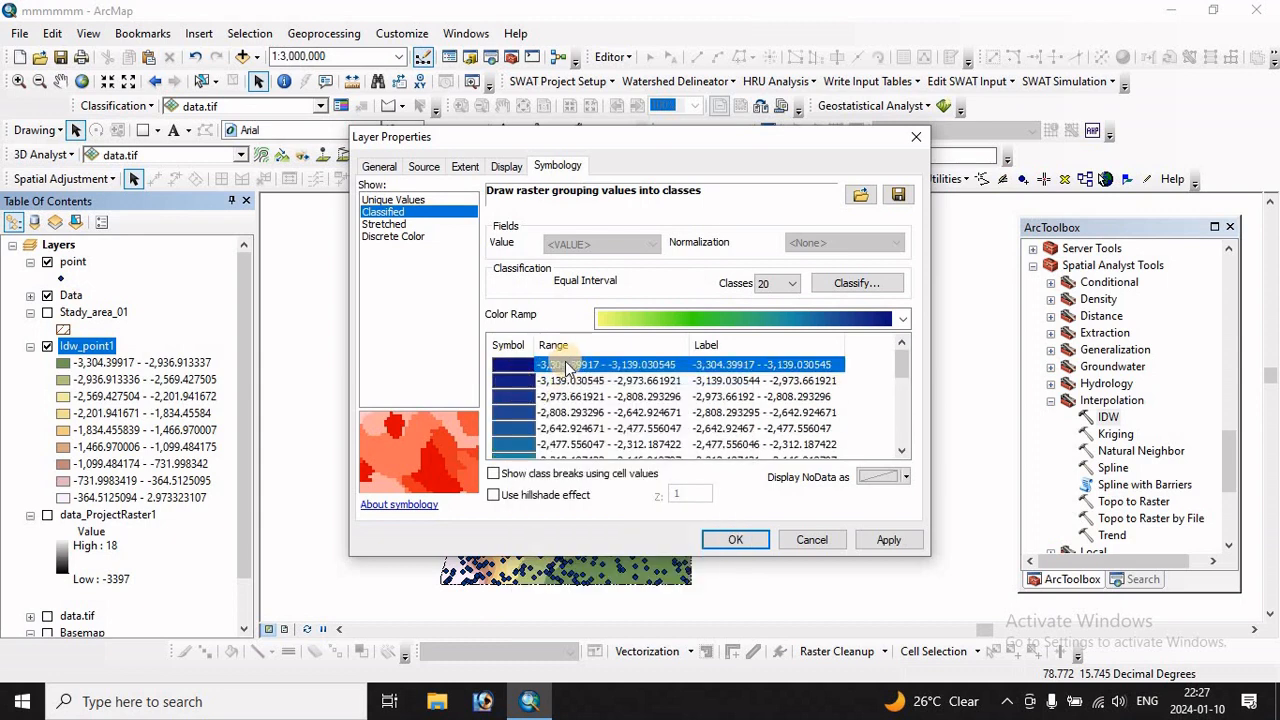
{"action": "scroll", "coordinate": [505, 385], "scroll_direction": "down", "scroll_amount": 5}
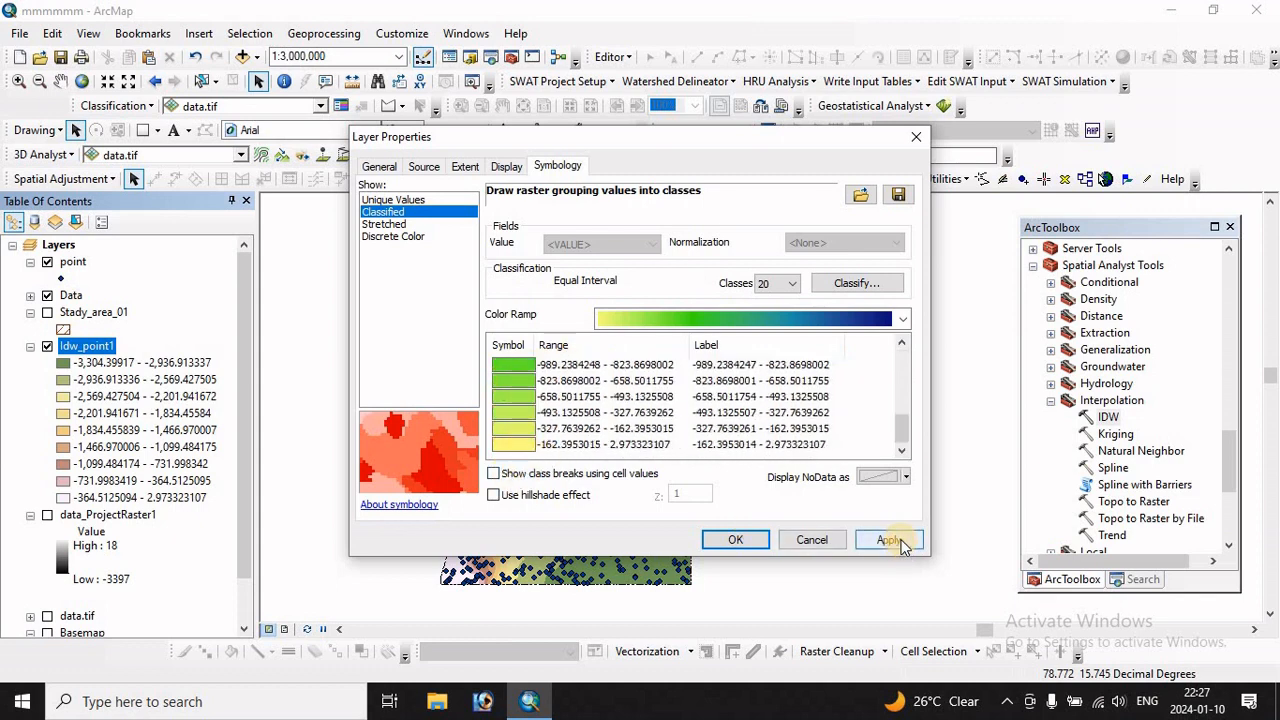
{"action": "left_click", "coordinate": [889, 539]}
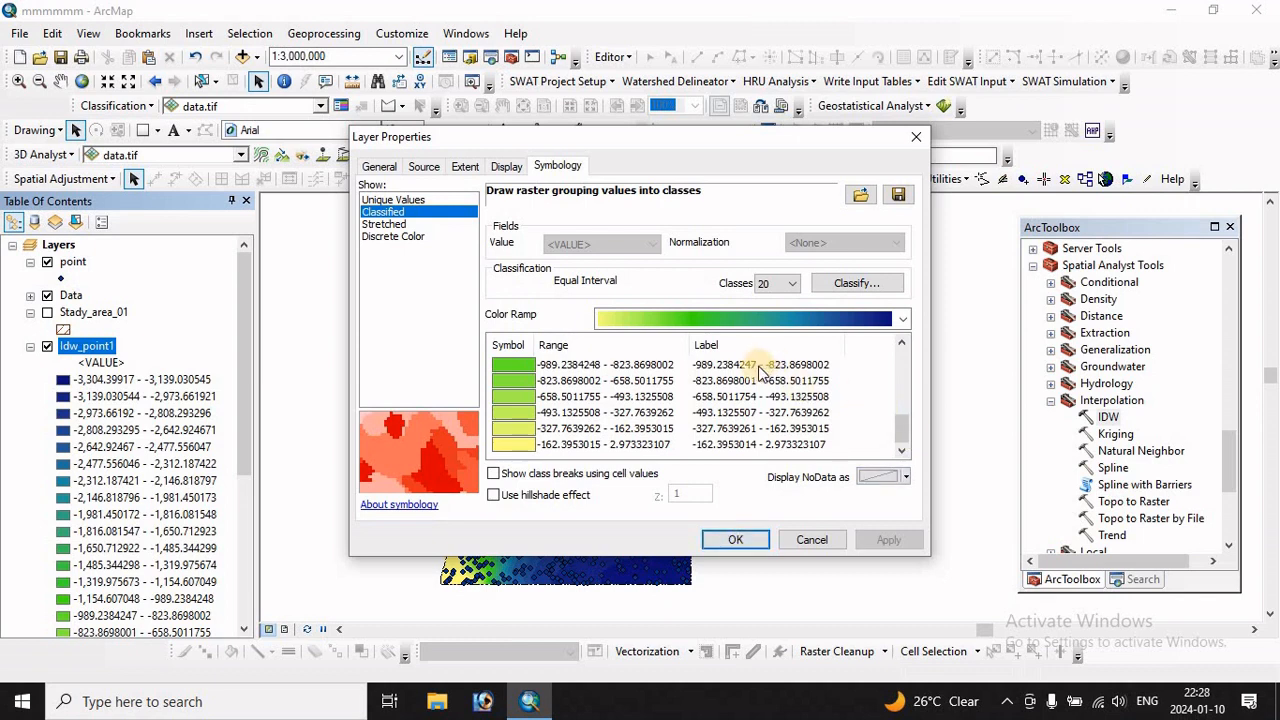
Step: Format the class labels as numeric with 2 decimal places, apply the change and close the layer properties
{"action": "left_click", "coordinate": [795, 346]}
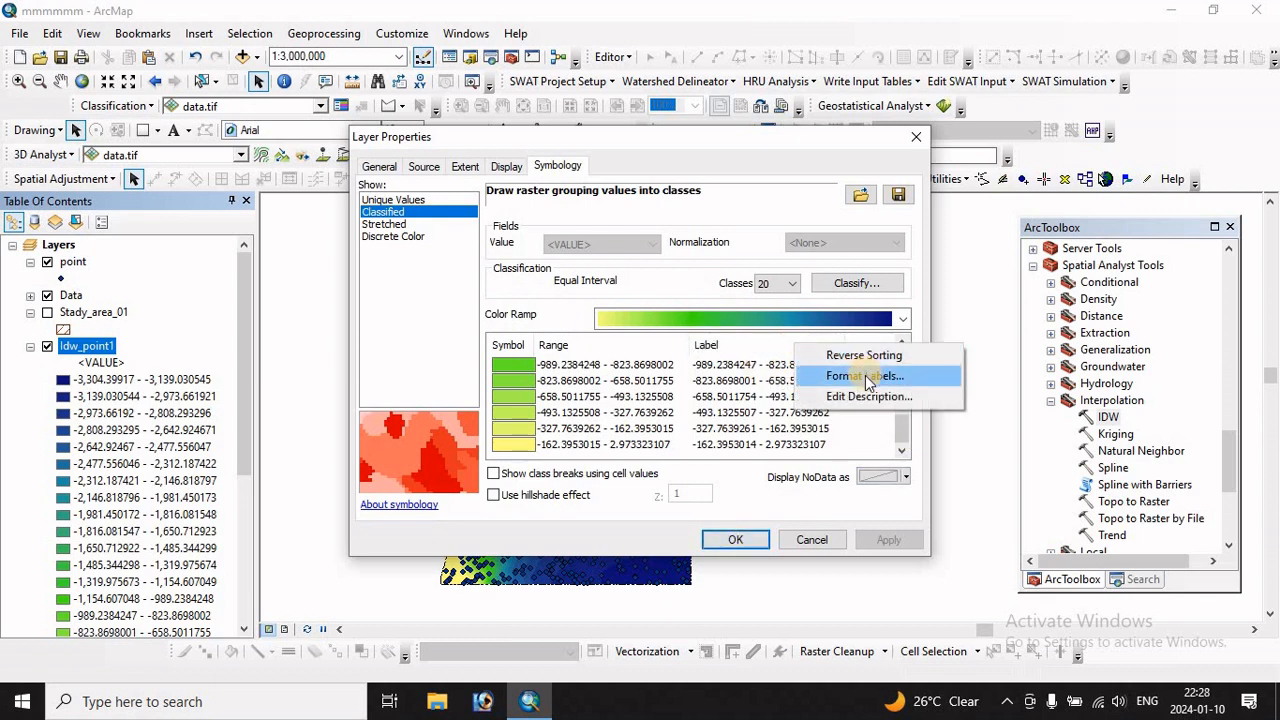
{"action": "left_click", "coordinate": [865, 377]}
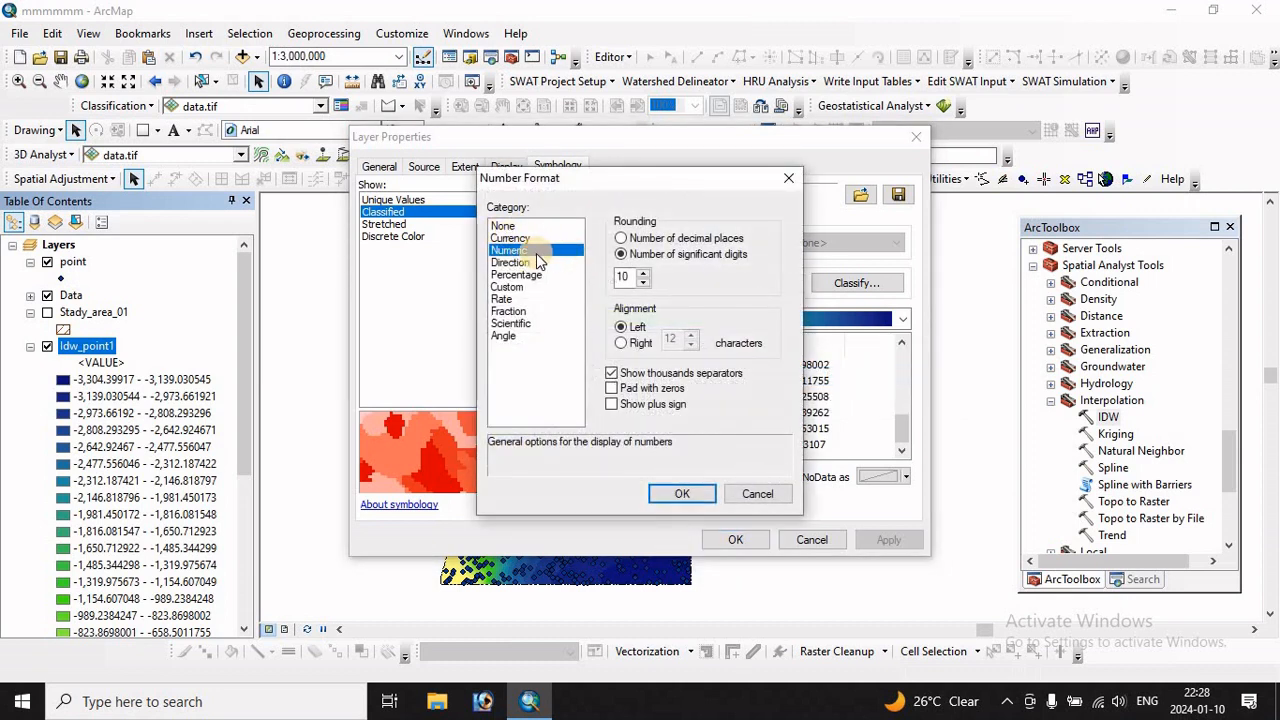
{"action": "left_click", "coordinate": [621, 238]}
{"action": "double_click", "coordinate": [622, 276]}
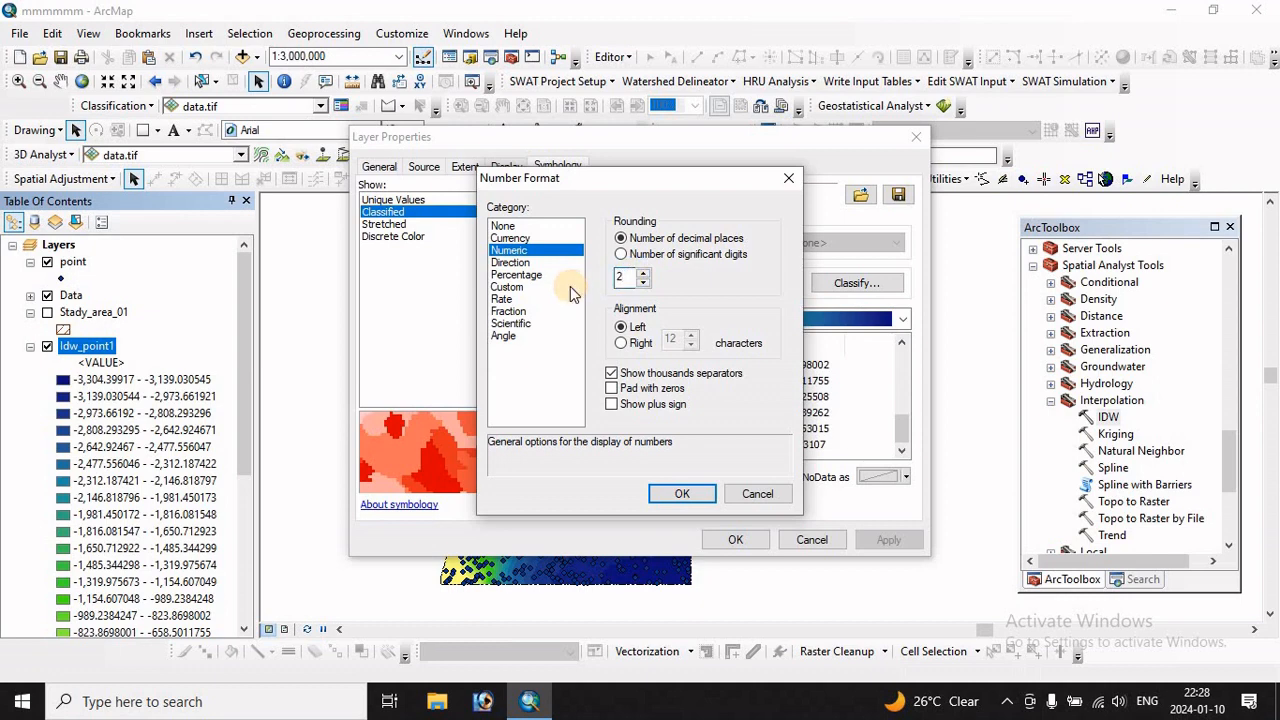
{"action": "left_click", "coordinate": [695, 494]}
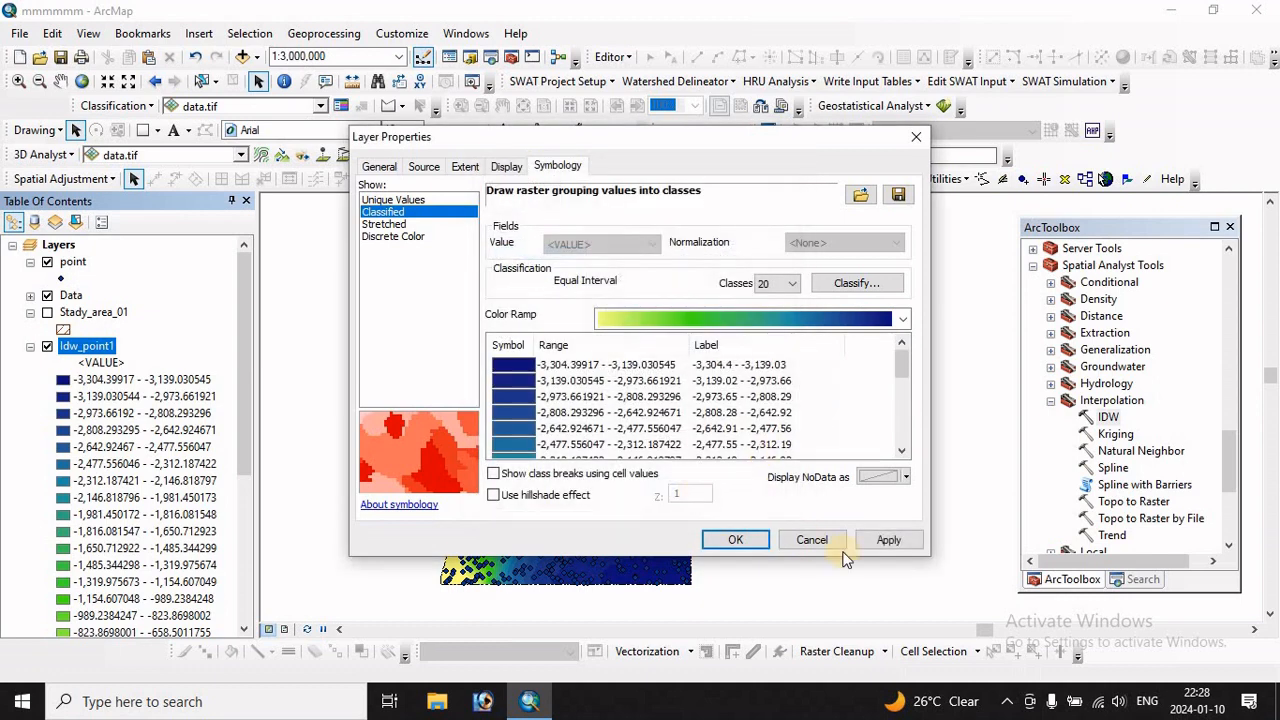
{"action": "left_click", "coordinate": [884, 541]}
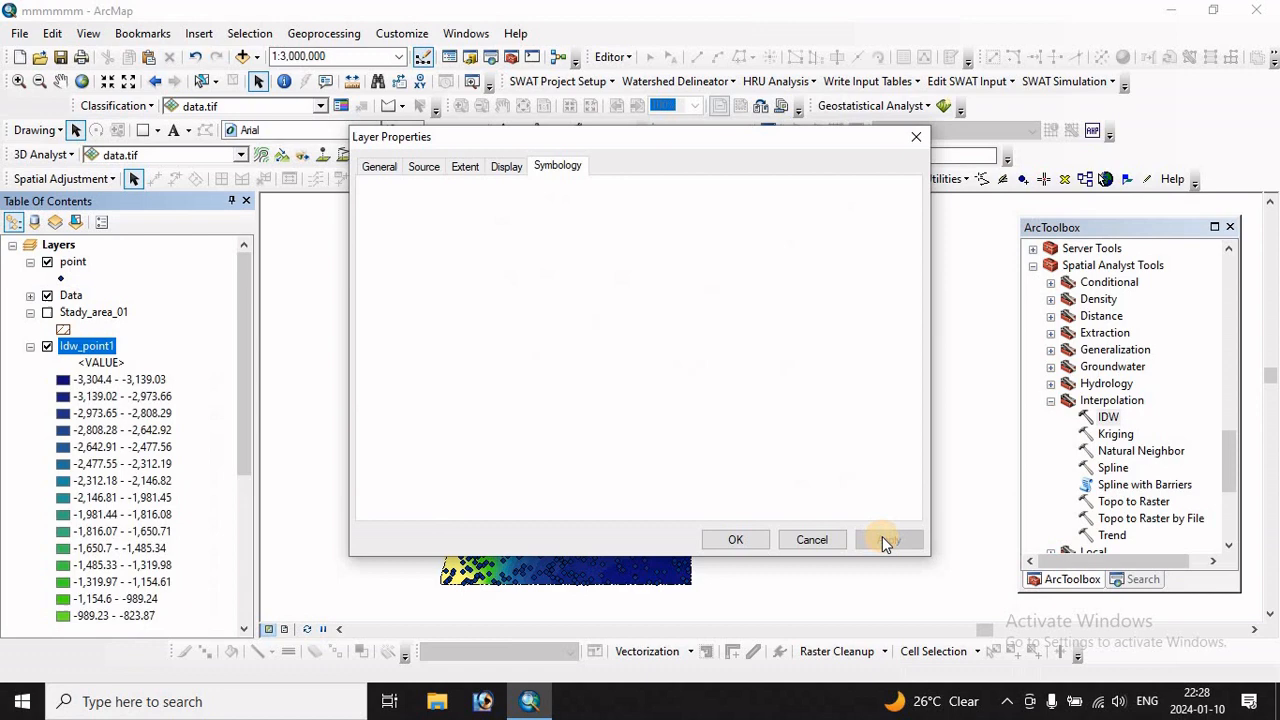
{"action": "left_click", "coordinate": [730, 538]}
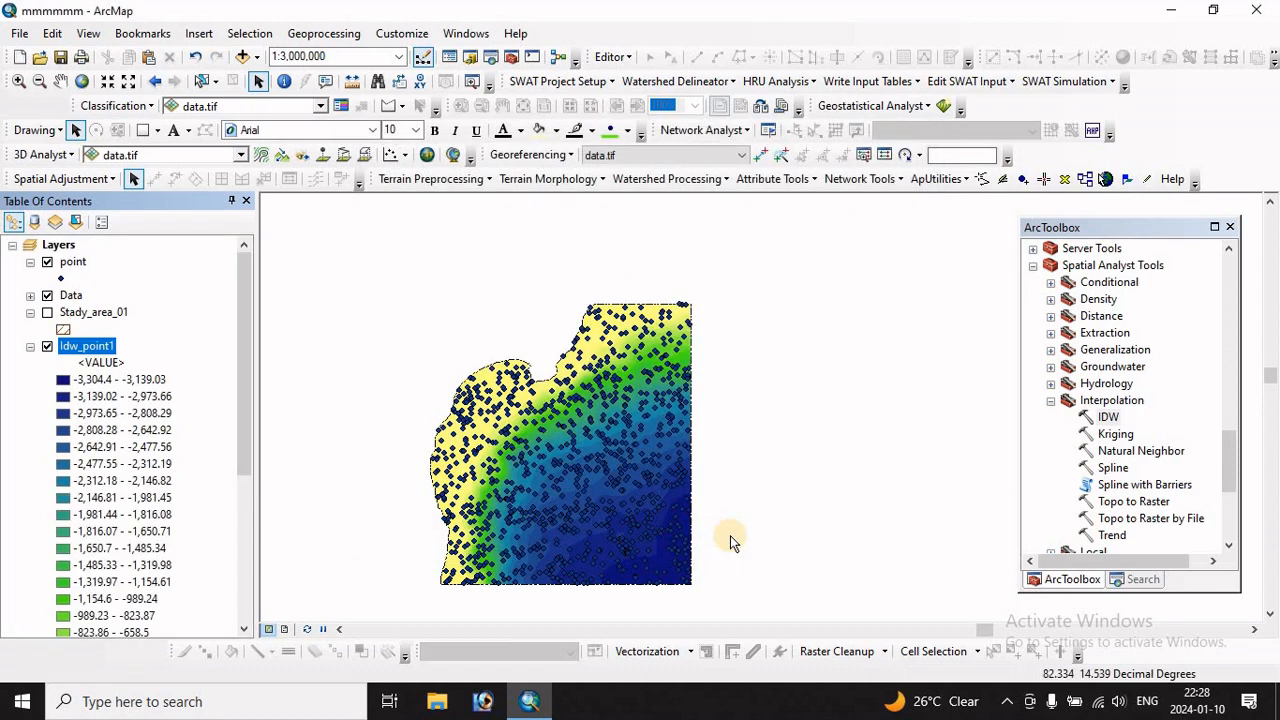
Step: Hide the point layer, inspect the interpolated surface, and collapse the Idw_point1 legend
{"action": "left_click", "coordinate": [47, 263]}
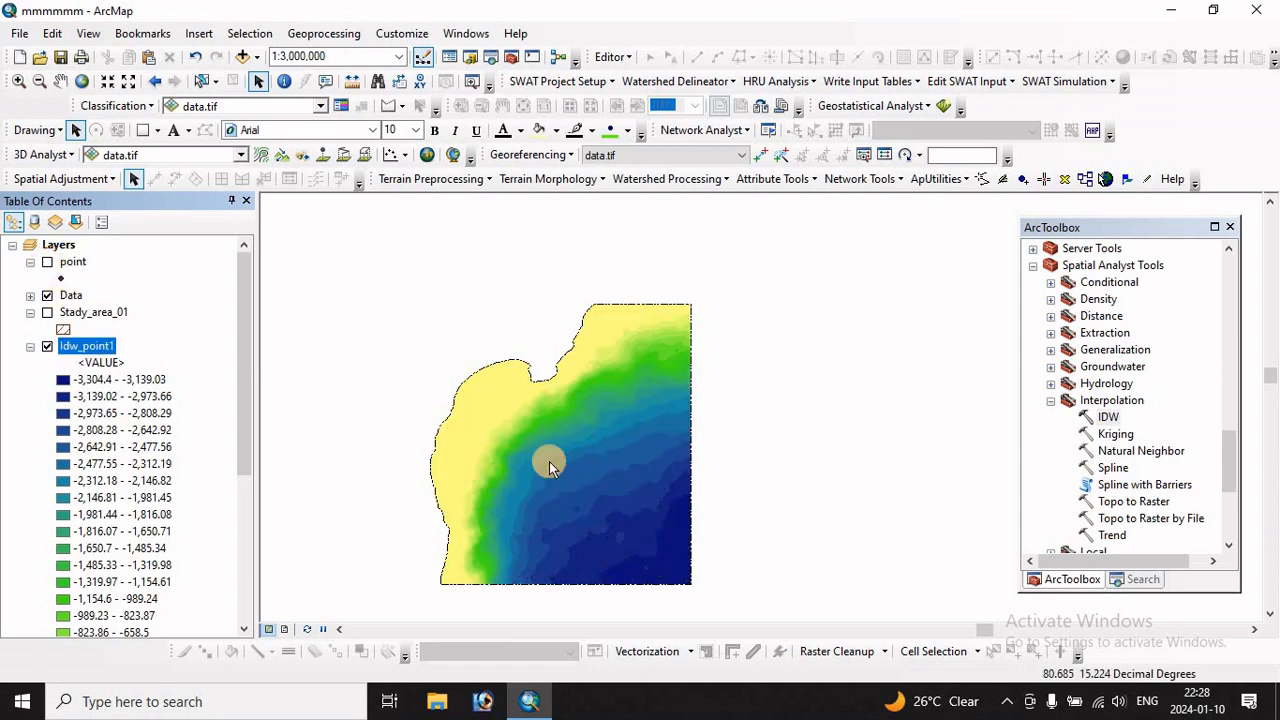
{"action": "left_click_drag", "start_coordinate": [537, 506], "coordinate": [593, 486]}
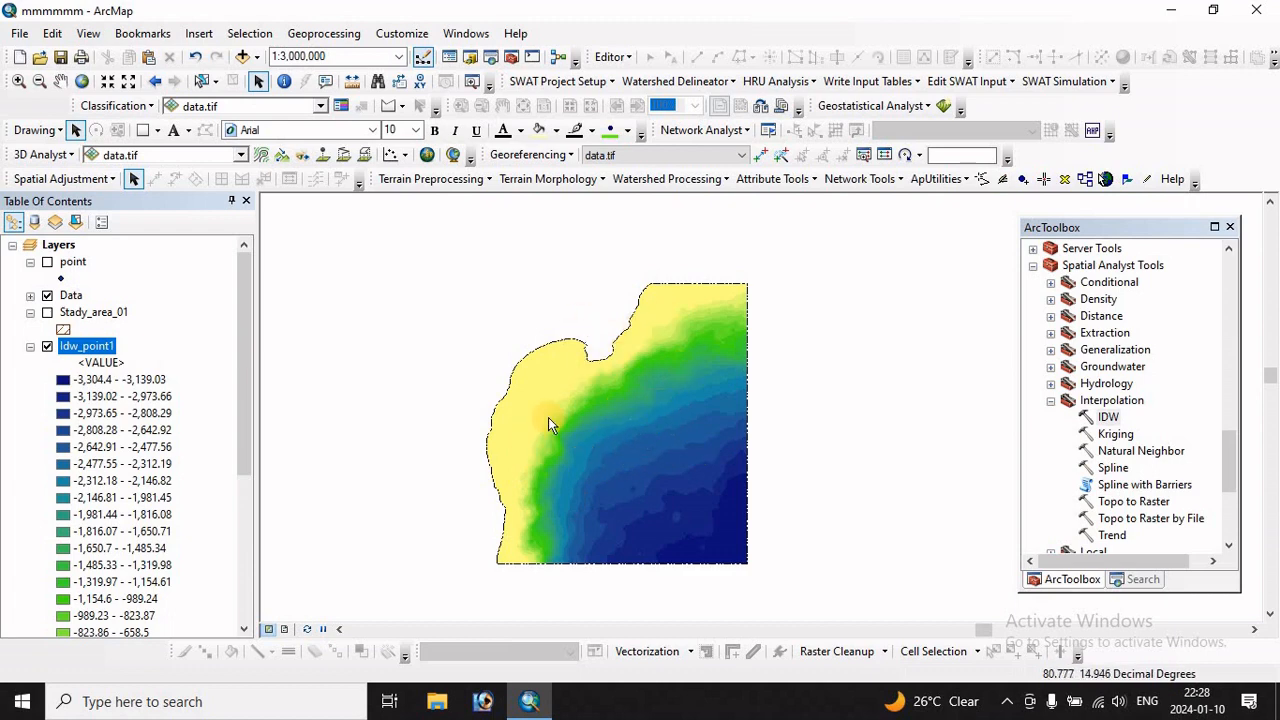
{"action": "scroll", "coordinate": [535, 418], "scroll_direction": "up", "scroll_amount": 1}
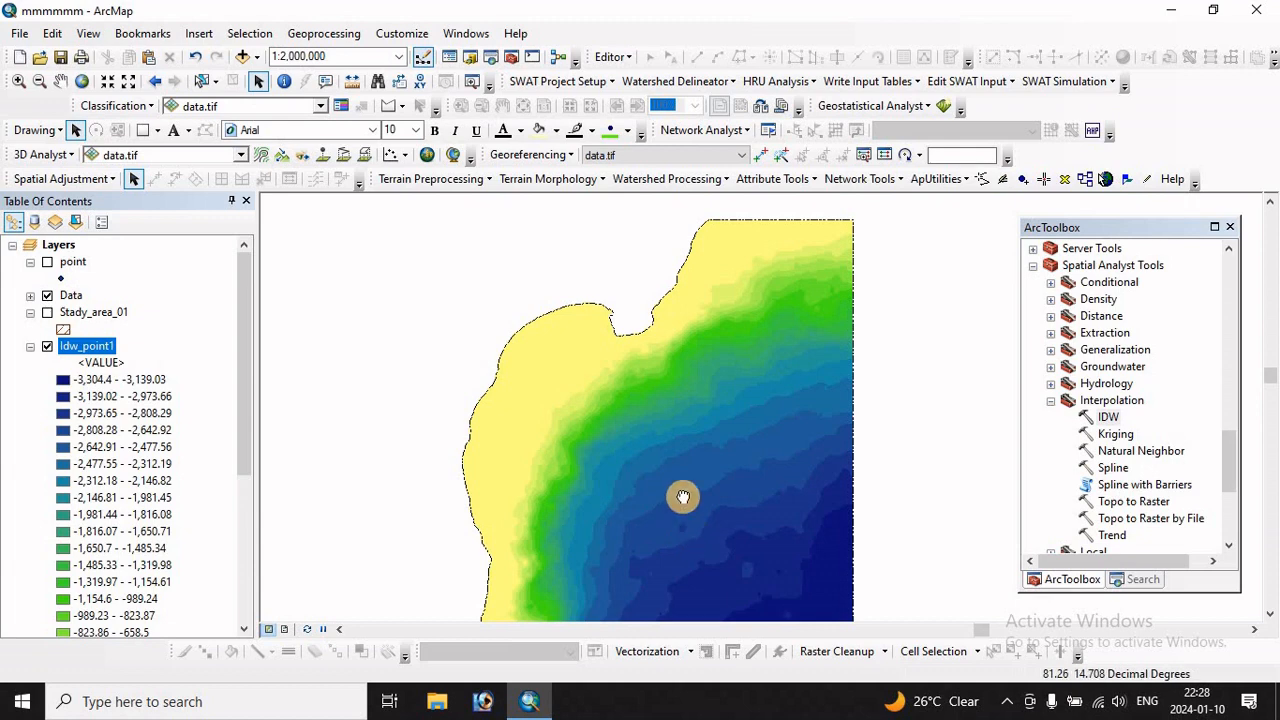
{"action": "left_click_drag", "start_coordinate": [683, 497], "coordinate": [616, 423]}
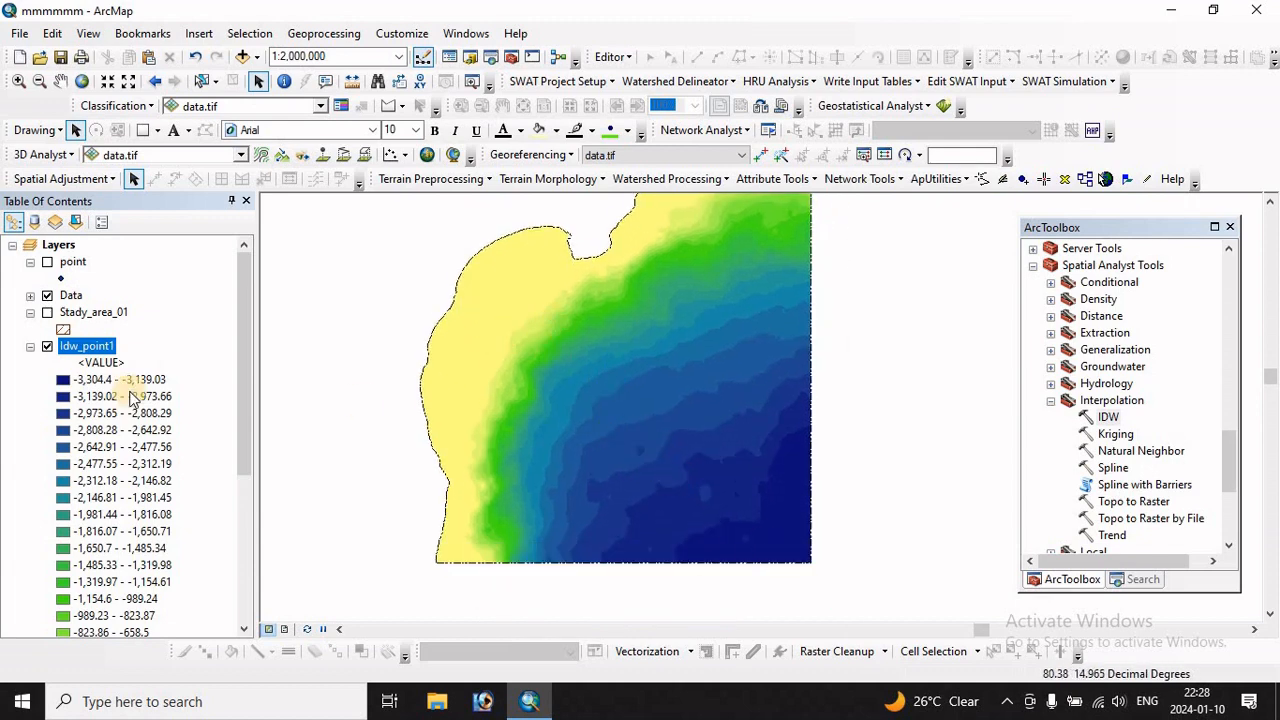
{"action": "left_click", "coordinate": [30, 347]}
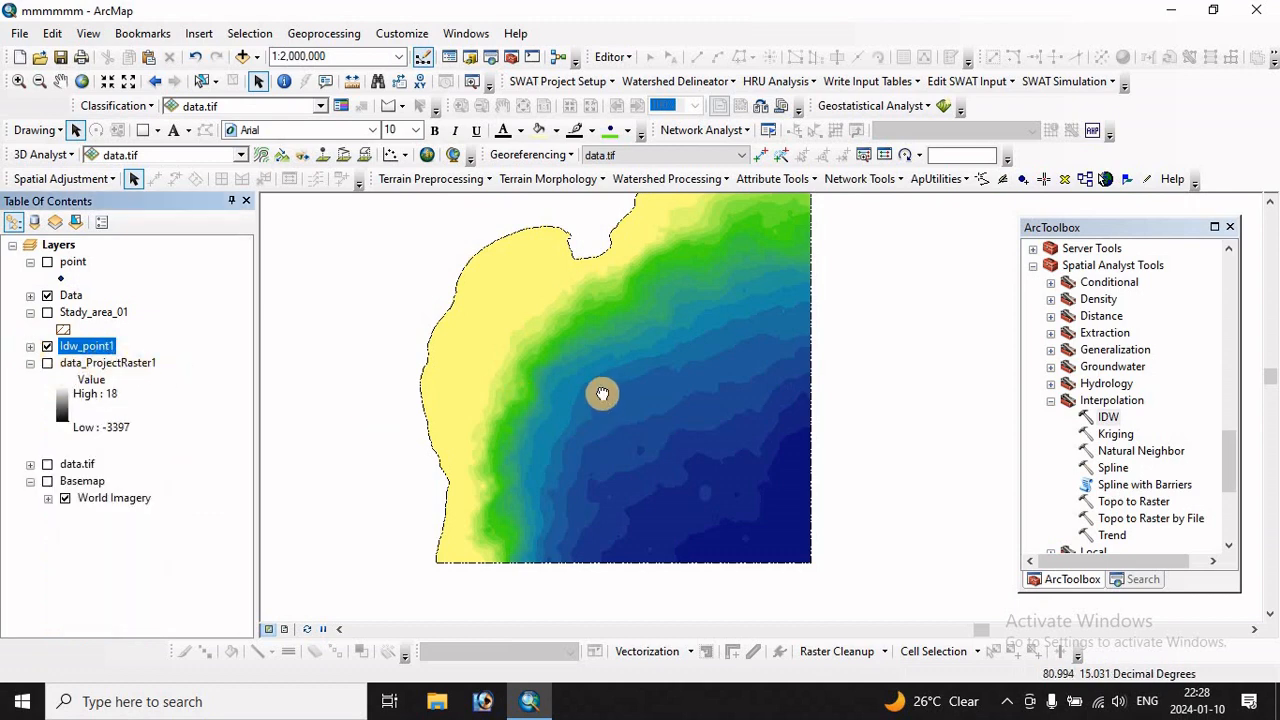
{"action": "left_click_drag", "start_coordinate": [602, 393], "coordinate": [546, 437]}
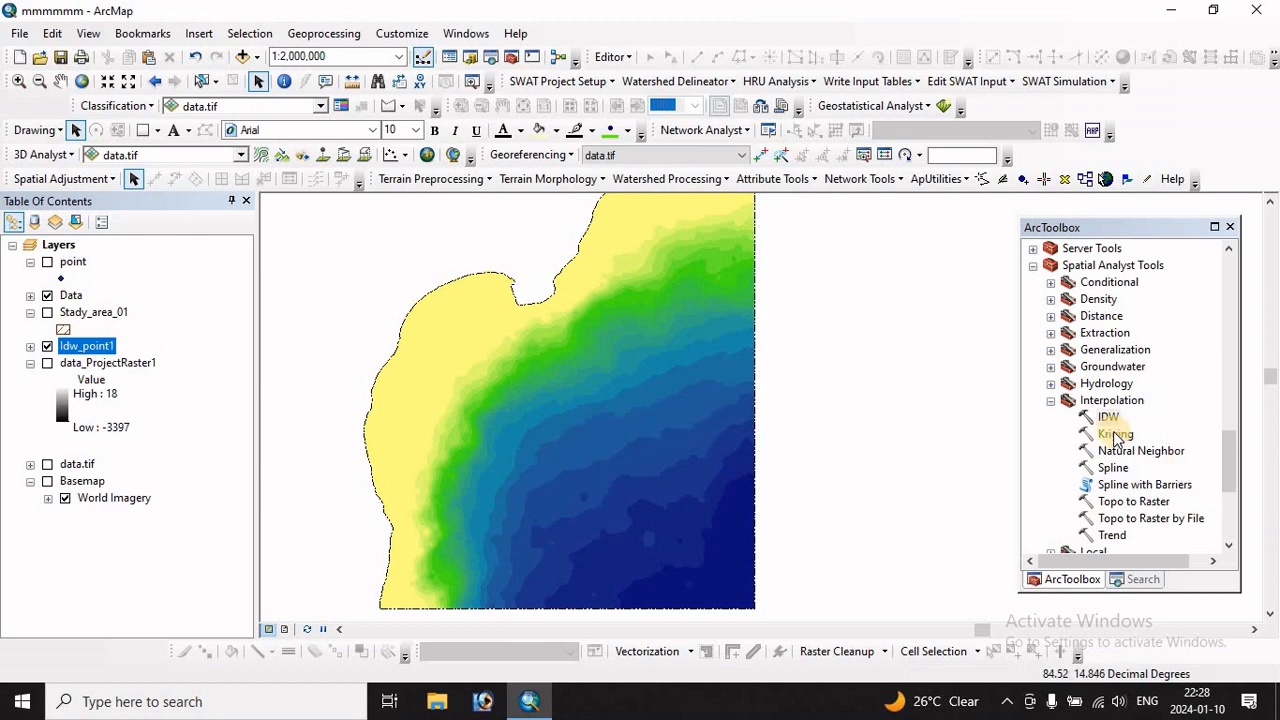
Step: Open the Contour tool from the Surface toolset of Spatial Analyst Tools
{"action": "scroll", "coordinate": [1108, 443], "scroll_direction": "down", "scroll_amount": 4}
{"action": "scroll", "coordinate": [1110, 443], "scroll_direction": "down", "scroll_amount": 1}
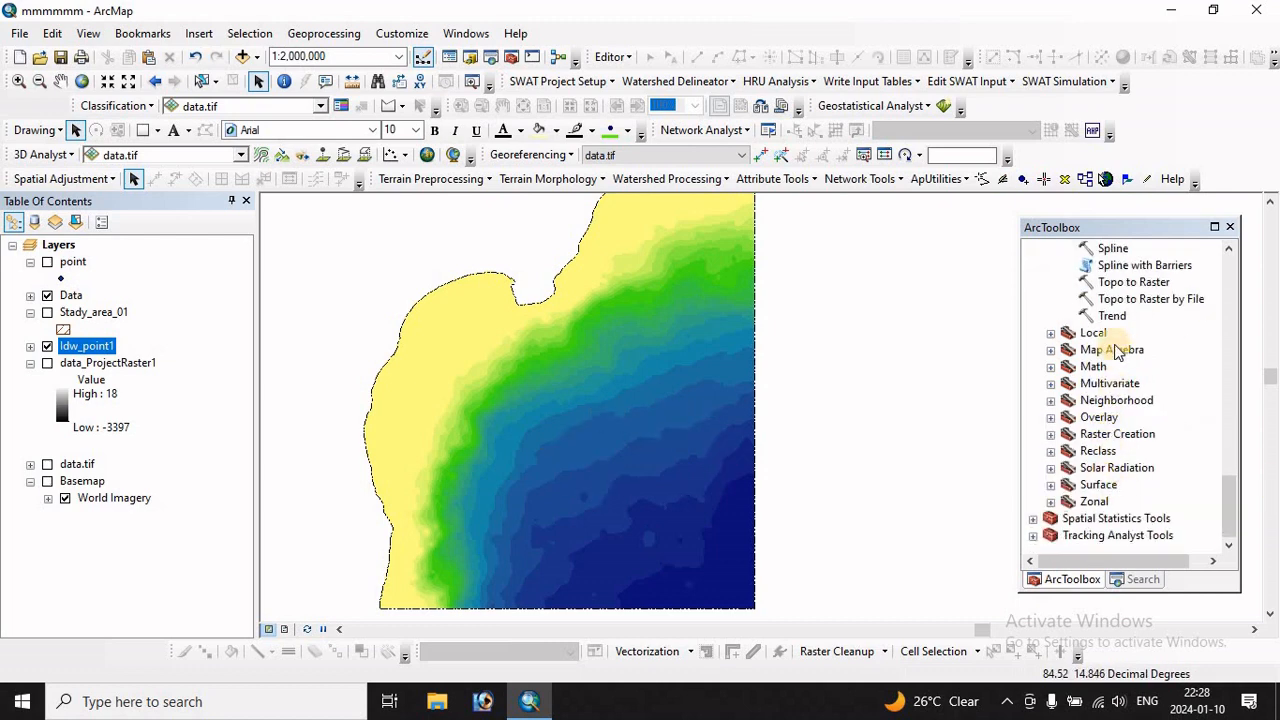
{"action": "double_click", "coordinate": [1097, 485]}
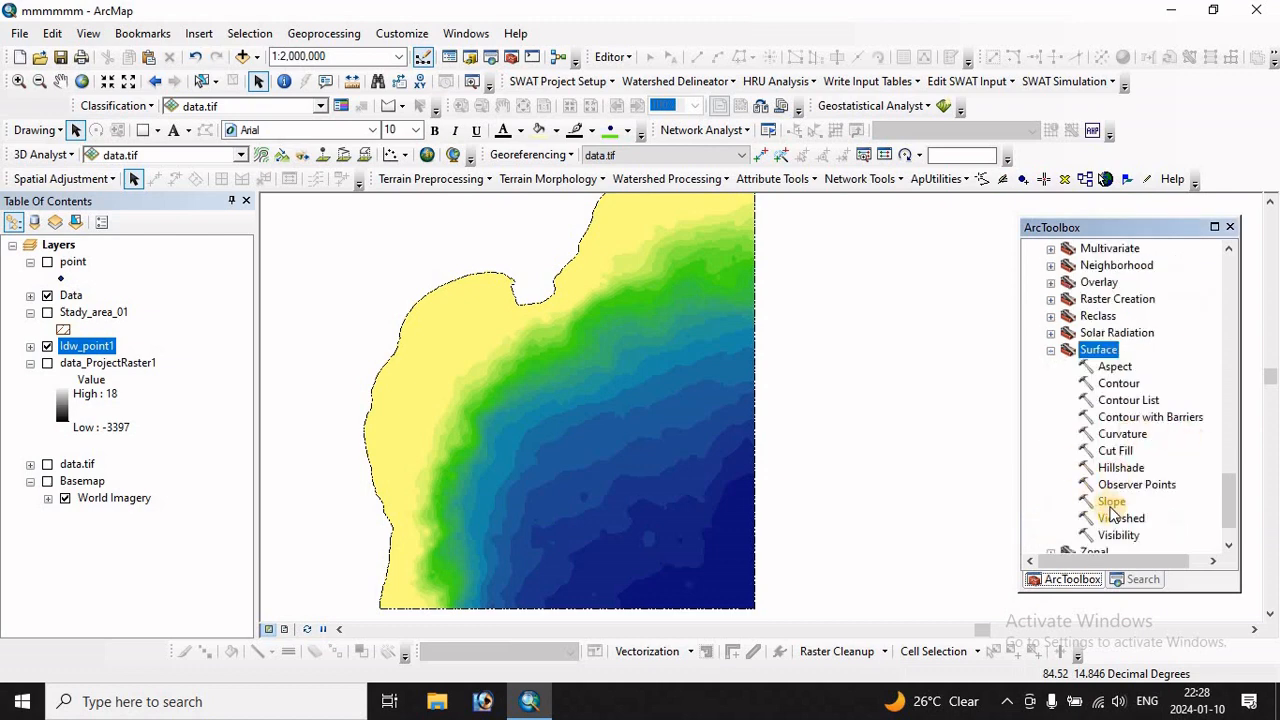
{"action": "left_click", "coordinate": [1130, 386]}
{"action": "double_click", "coordinate": [1130, 386]}
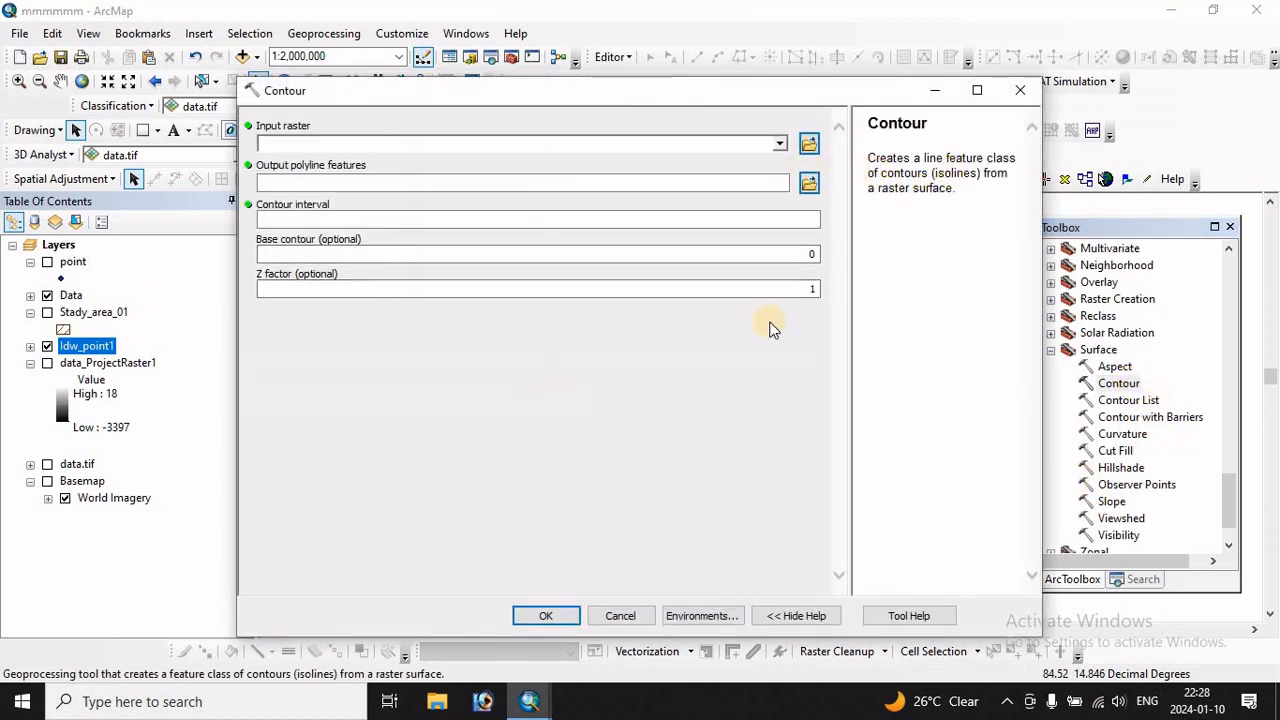
Step: Generate contours from data_ProjectRaster1 with a contour interval of 100 and a base contour of 3300, and inspect them on the map
{"action": "left_click", "coordinate": [780, 143]}
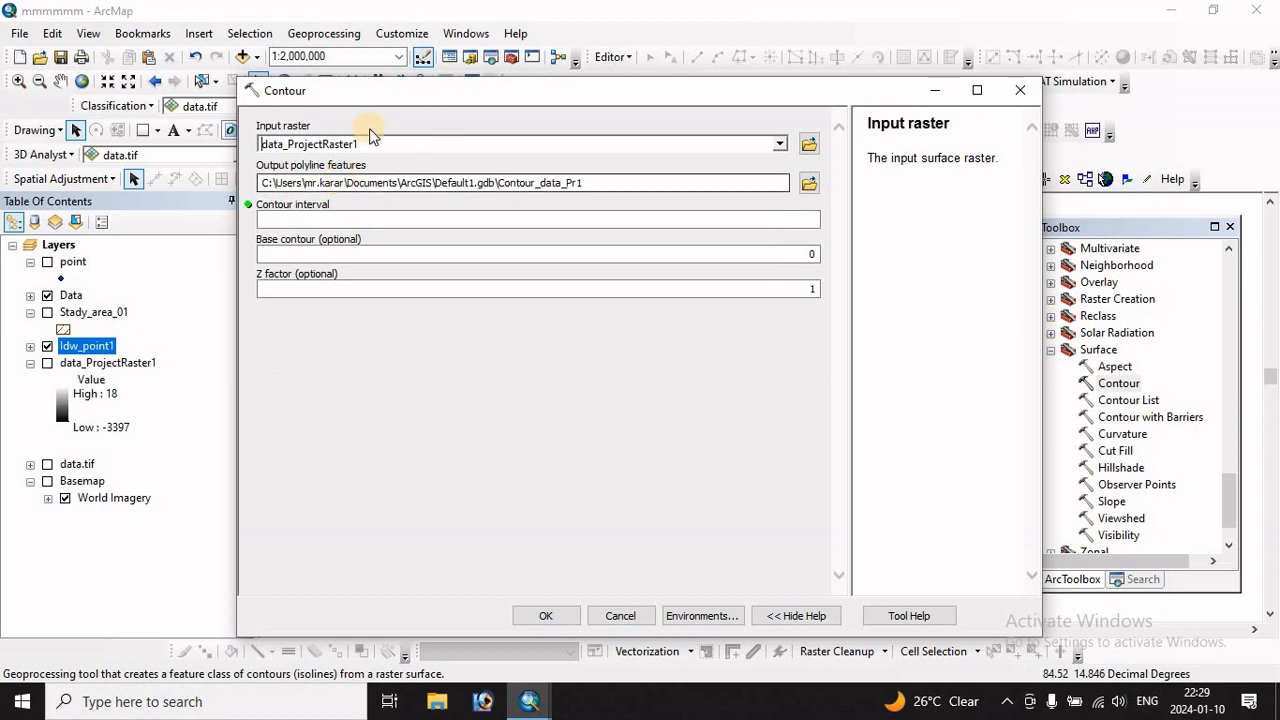
{"action": "left_click", "coordinate": [811, 218]}
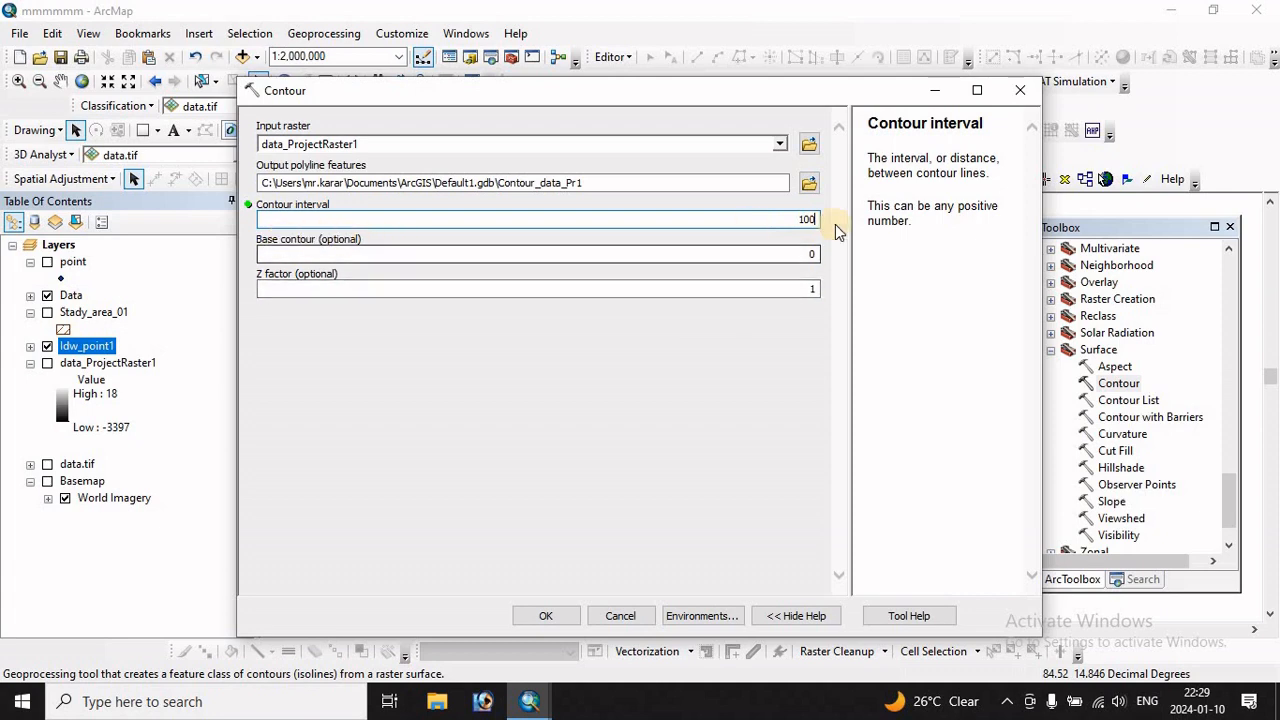
{"action": "left_click", "coordinate": [813, 254]}
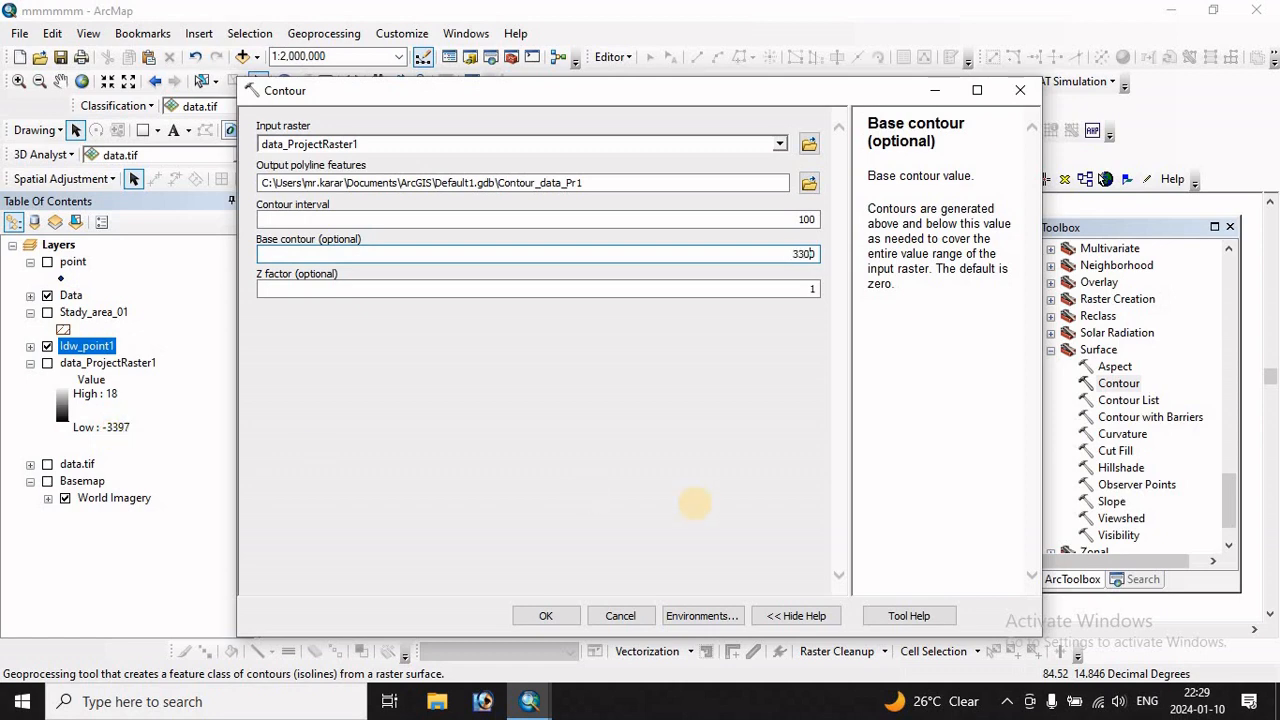
{"action": "left_click", "coordinate": [547, 614]}
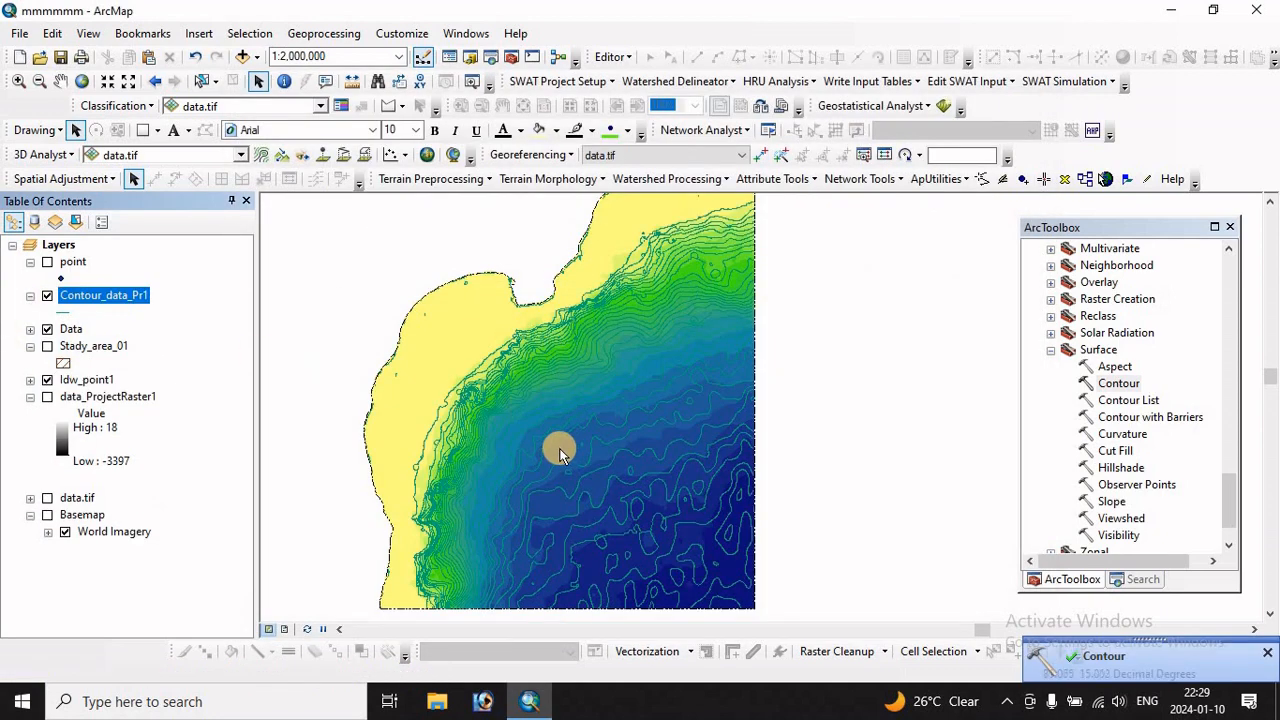
{"action": "scroll", "coordinate": [557, 449], "scroll_direction": "up", "scroll_amount": 3}
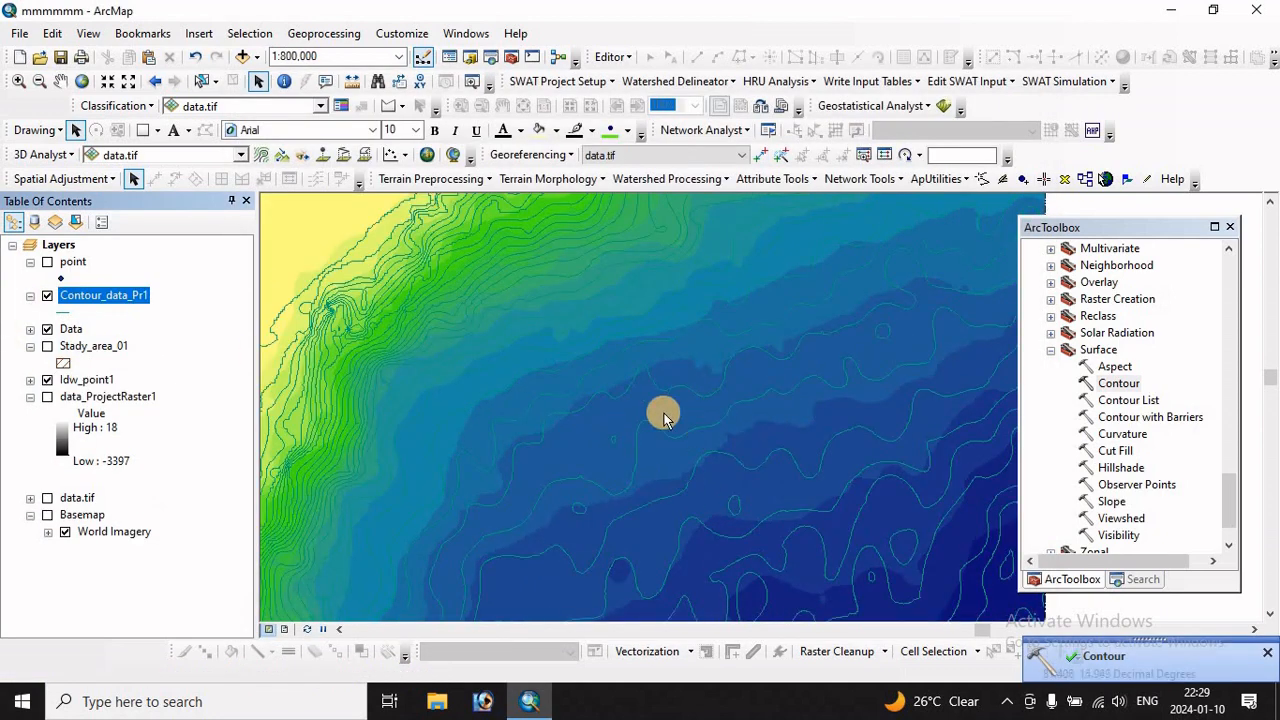
{"action": "scroll", "coordinate": [612, 478], "scroll_direction": "down", "scroll_amount": 1}
{"action": "scroll", "coordinate": [612, 478], "scroll_direction": "down", "scroll_amount": 2}
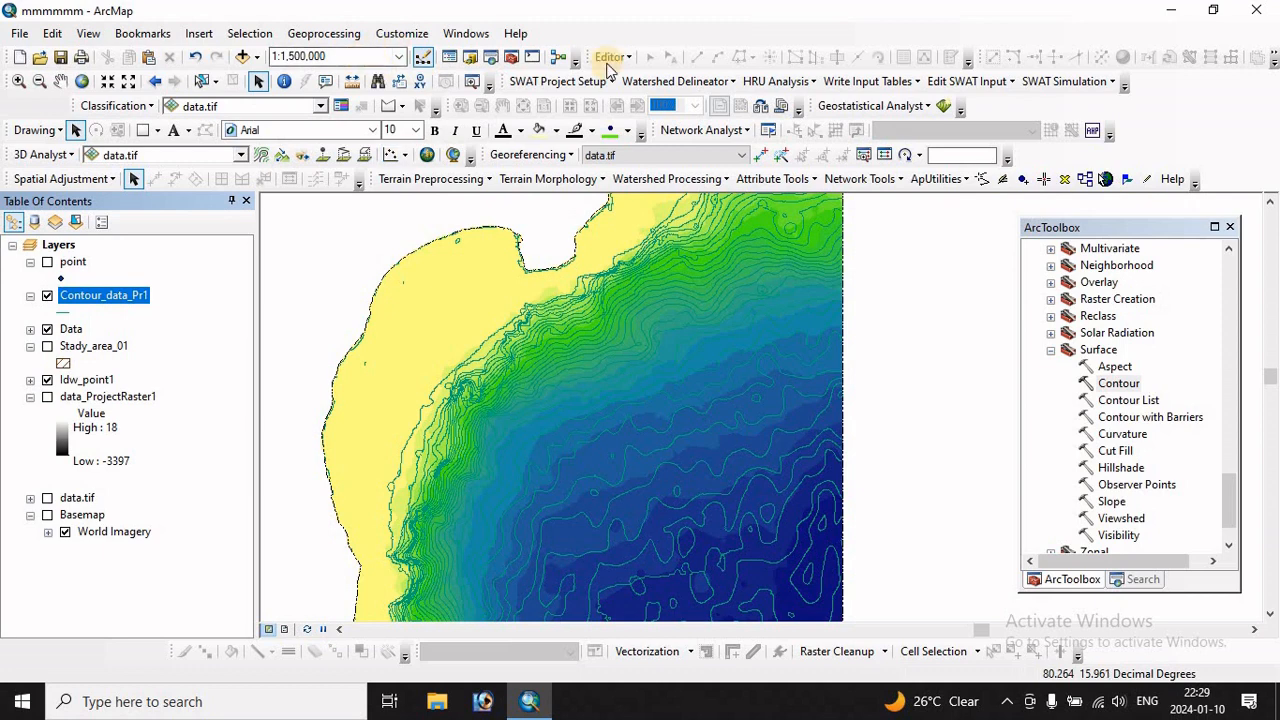
Step: Search for the "smooth line" tool and open Smooth Line from the Cartography toolbox
{"action": "left_click", "coordinate": [491, 56]}
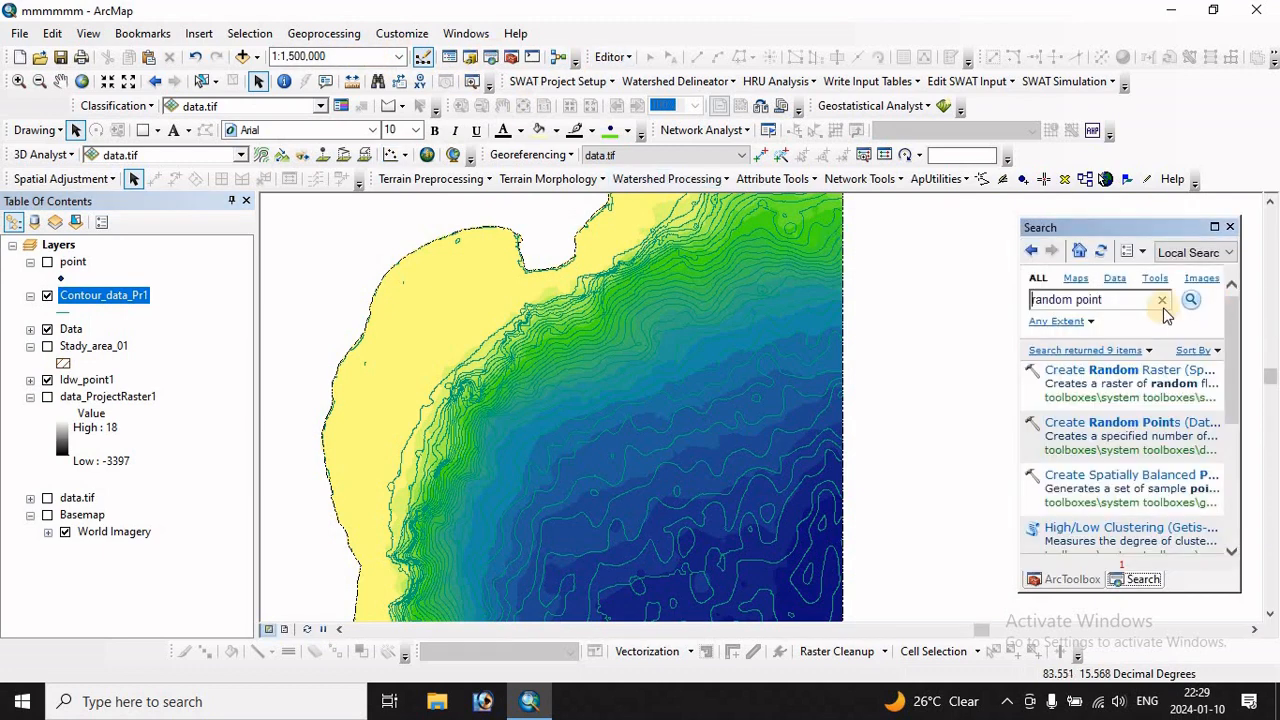
{"action": "left_click_drag", "start_coordinate": [1111, 305], "coordinate": [920, 303]}
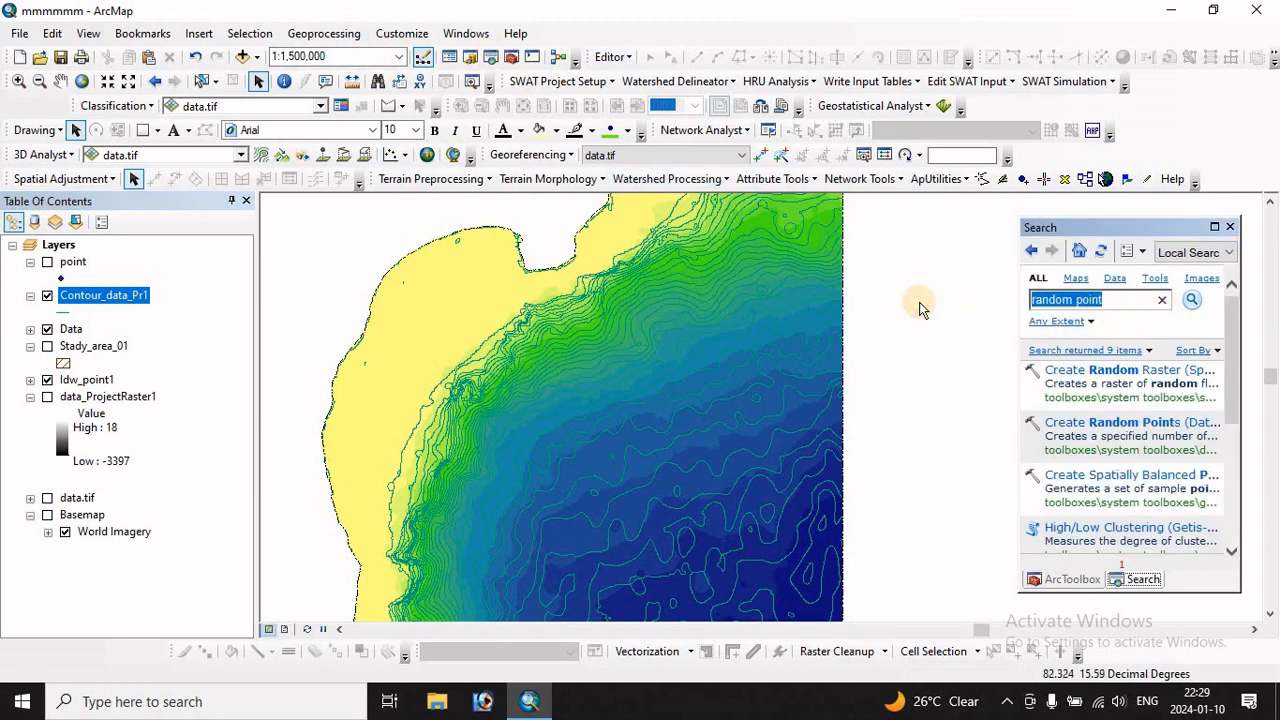
{"action": "key", "text": "BackSpace"}
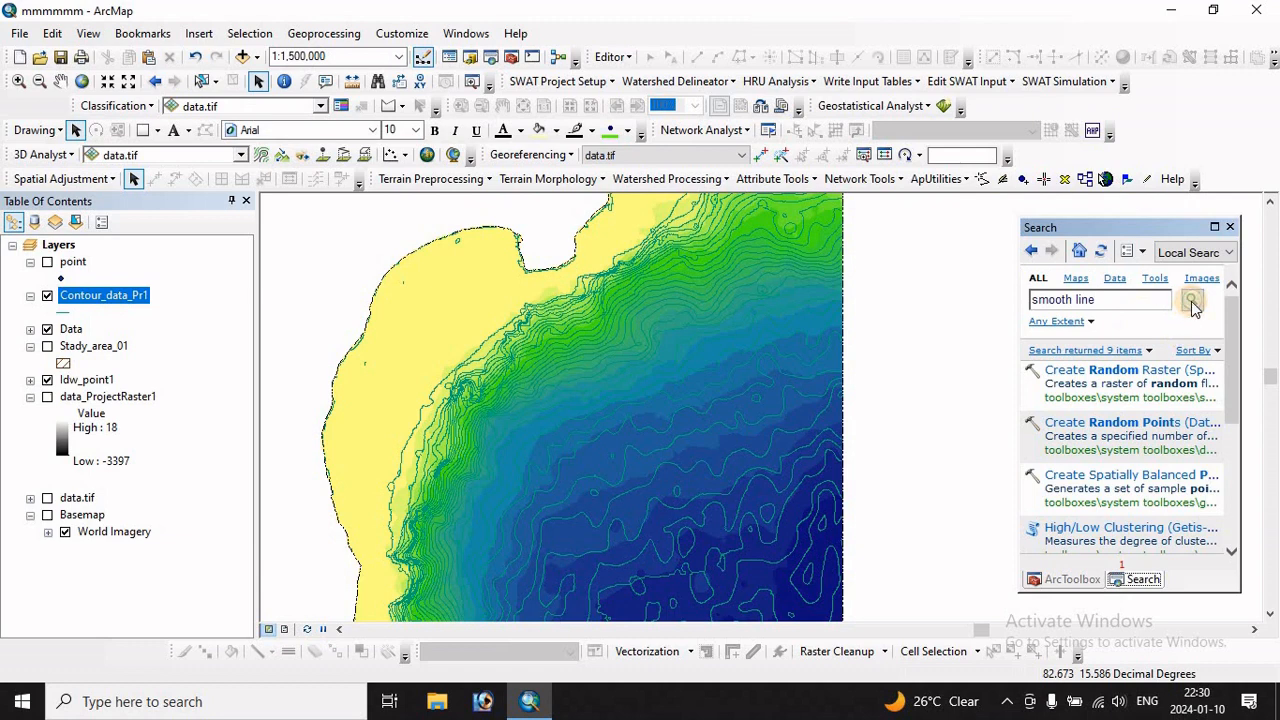
{"action": "left_click", "coordinate": [1192, 302]}
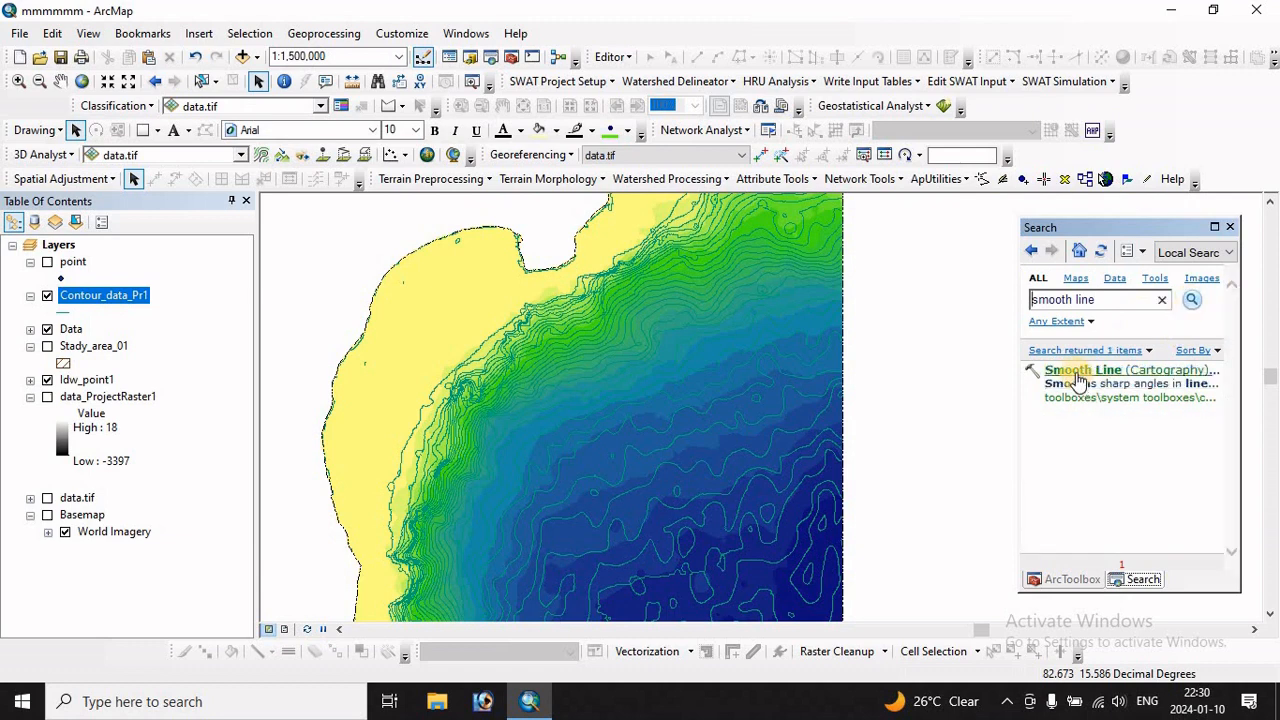
{"action": "left_click", "coordinate": [1074, 371]}
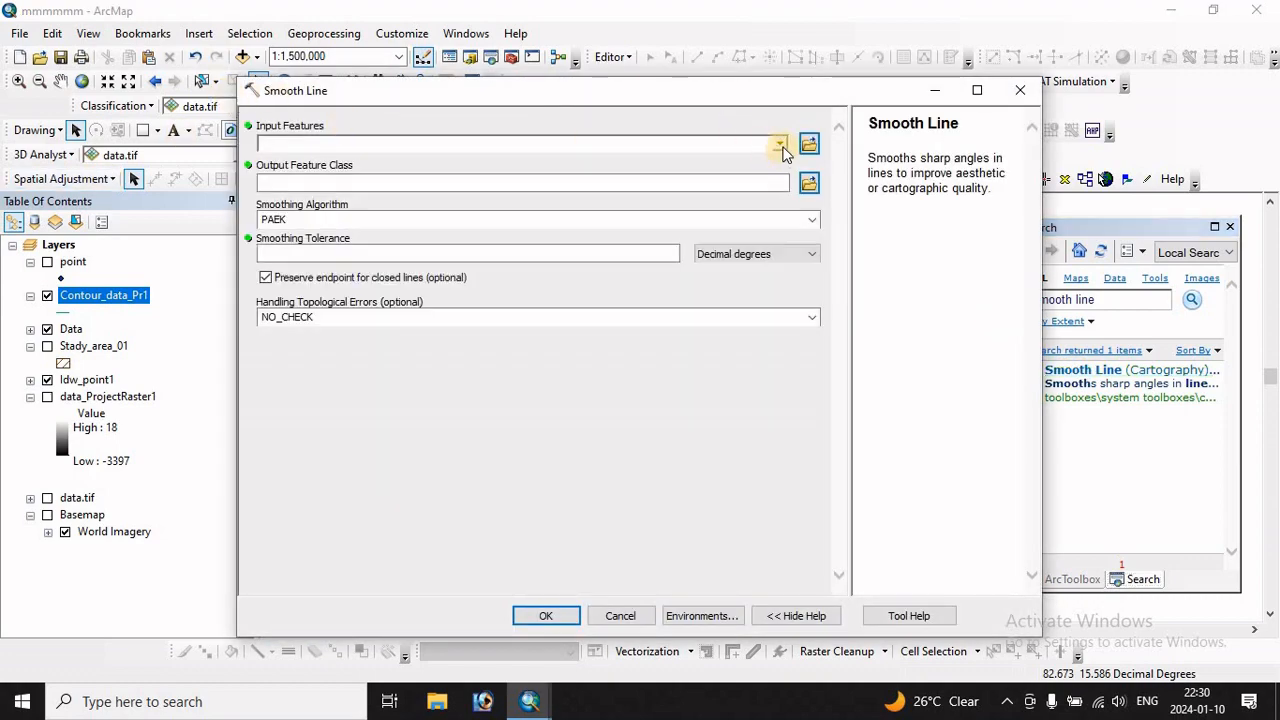
Step: Smooth the Contour_data_Pr1 lines with the PAEK algorithm, giving the smoothing tolerance in kilometers
{"action": "left_click", "coordinate": [779, 144]}
{"action": "left_click", "coordinate": [360, 164]}
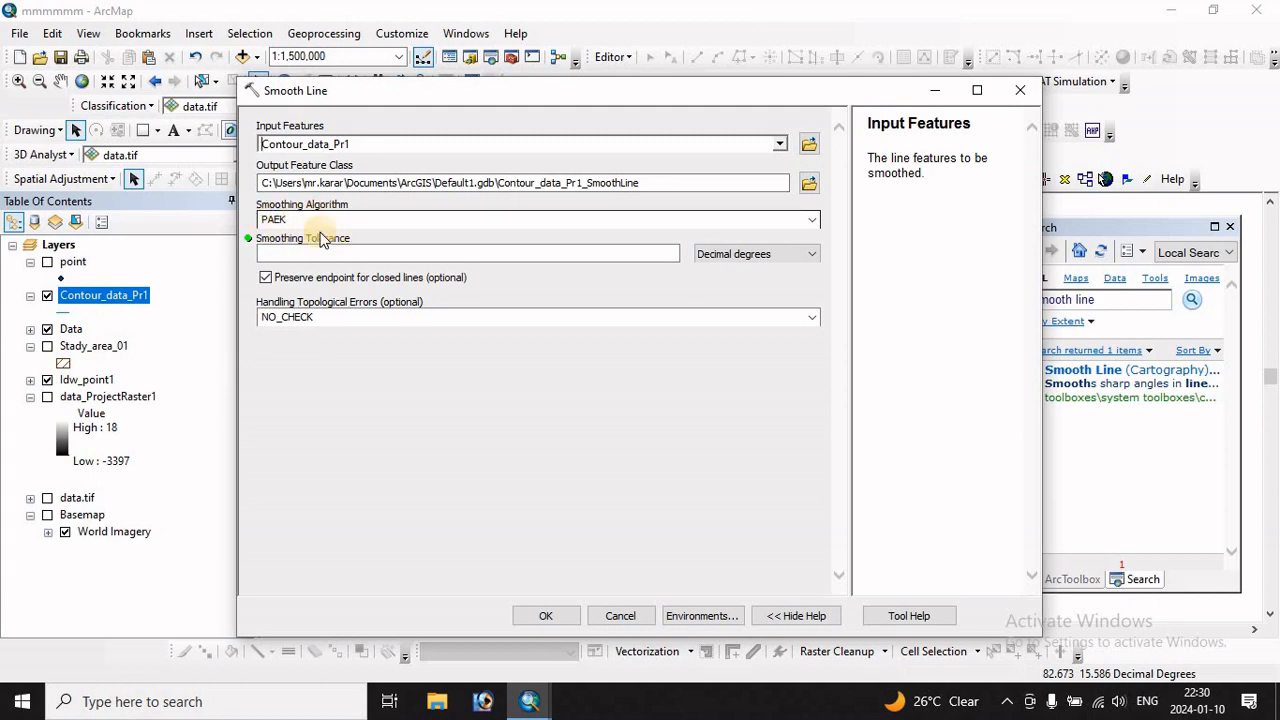
{"action": "left_click", "coordinate": [757, 256]}
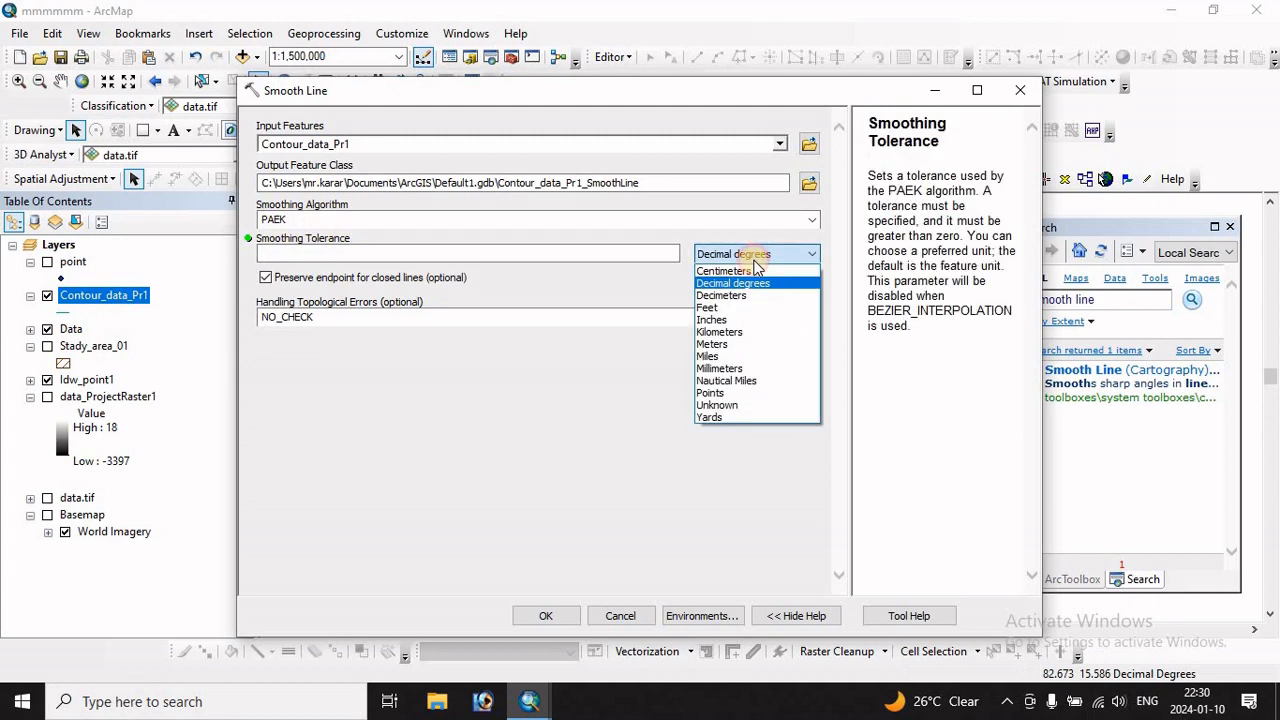
{"action": "left_click", "coordinate": [726, 332]}
{"action": "left_click", "coordinate": [660, 251]}
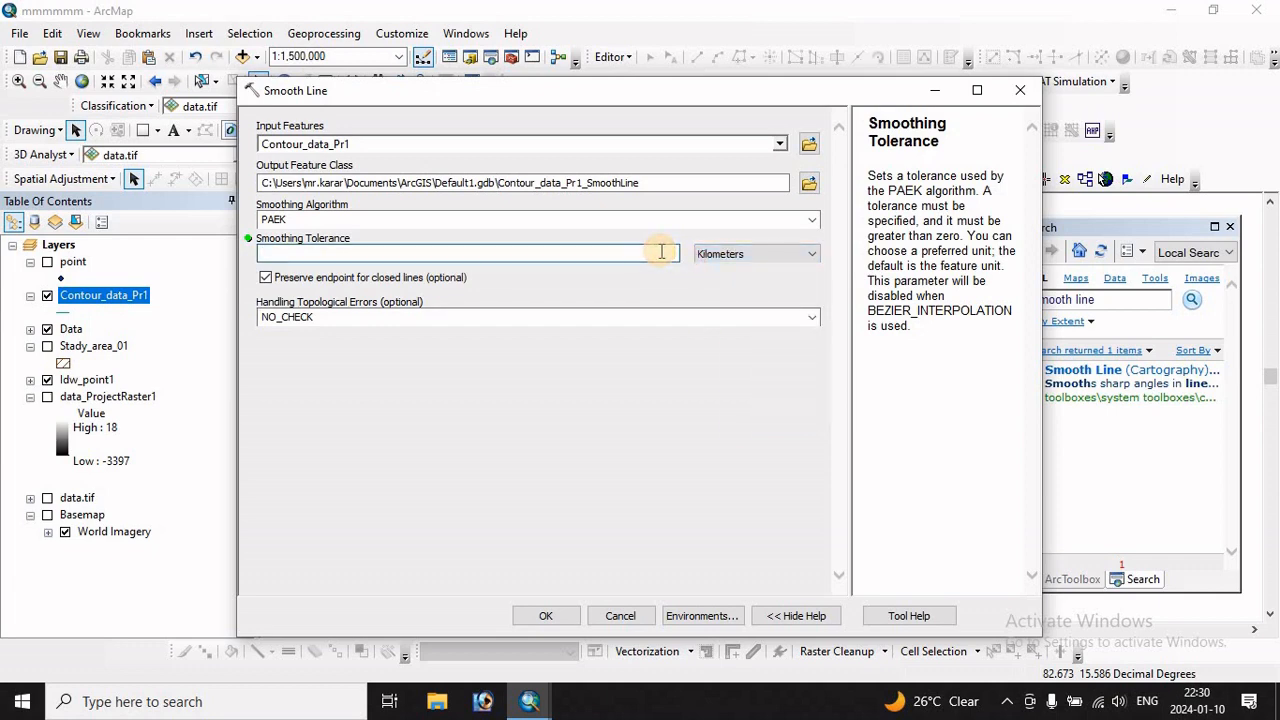
{"action": "left_click", "coordinate": [546, 616]}
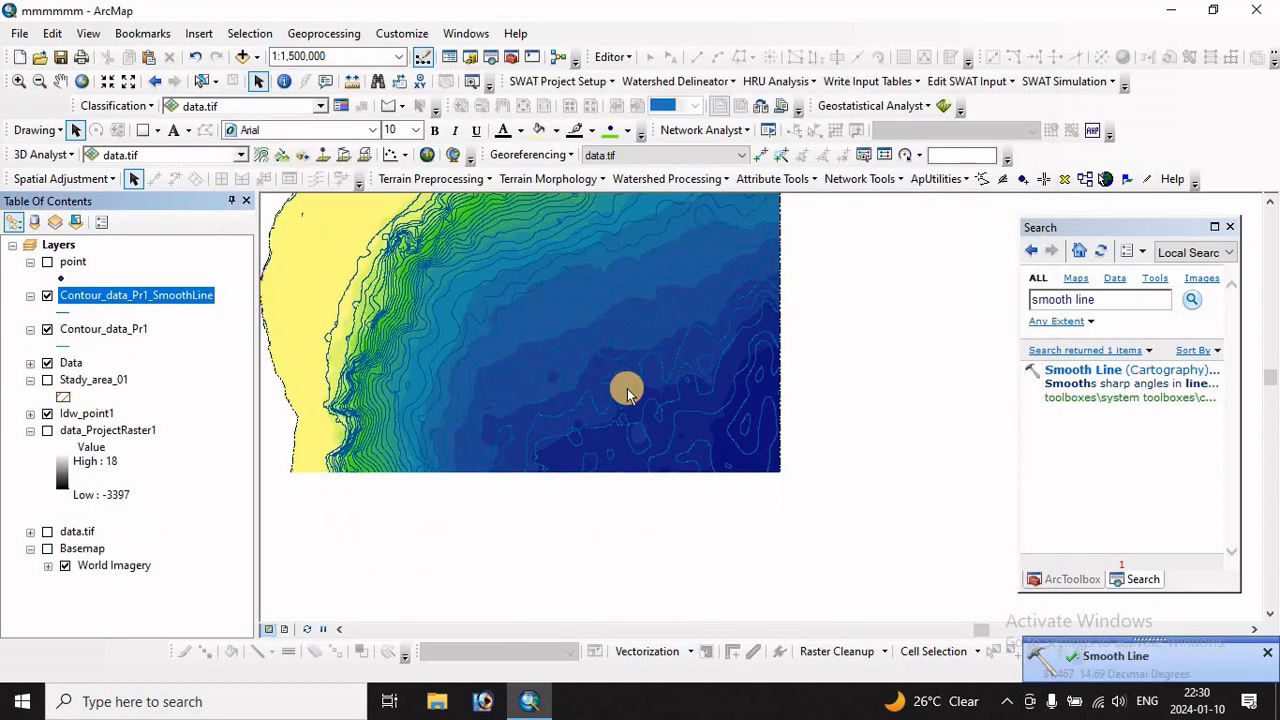
Step: Compare the smoothed contours with the original ones up close, and leave only the original Contour_data_Pr1 layer hidden
{"action": "scroll", "coordinate": [621, 390], "scroll_direction": "up", "scroll_amount": 10}
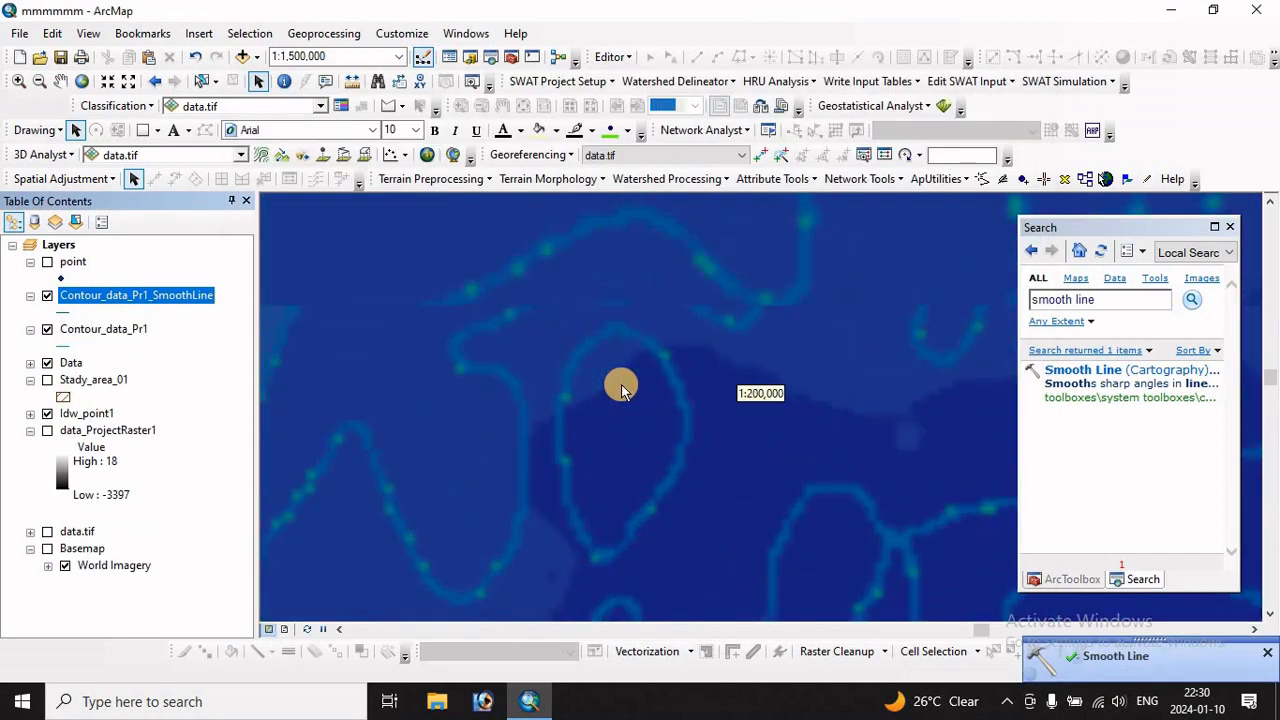
{"action": "scroll", "coordinate": [508, 424], "scroll_direction": "down", "scroll_amount": 2}
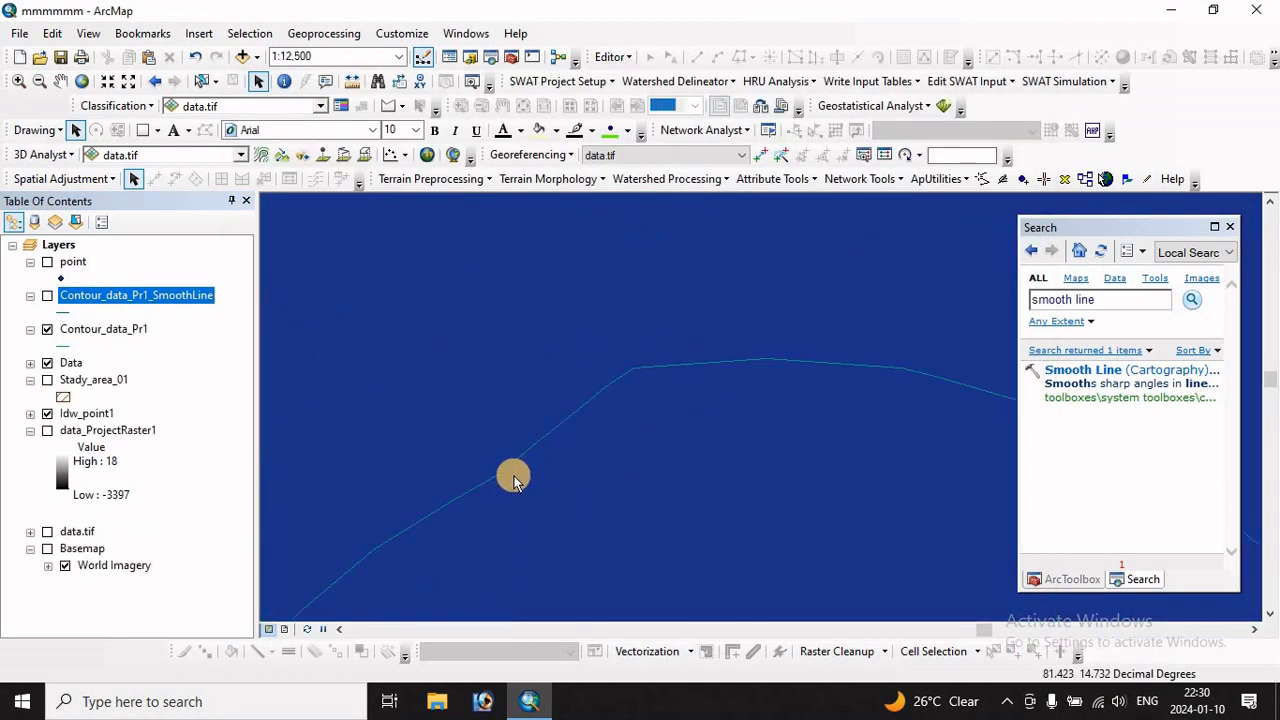
{"action": "left_click", "coordinate": [47, 296]}
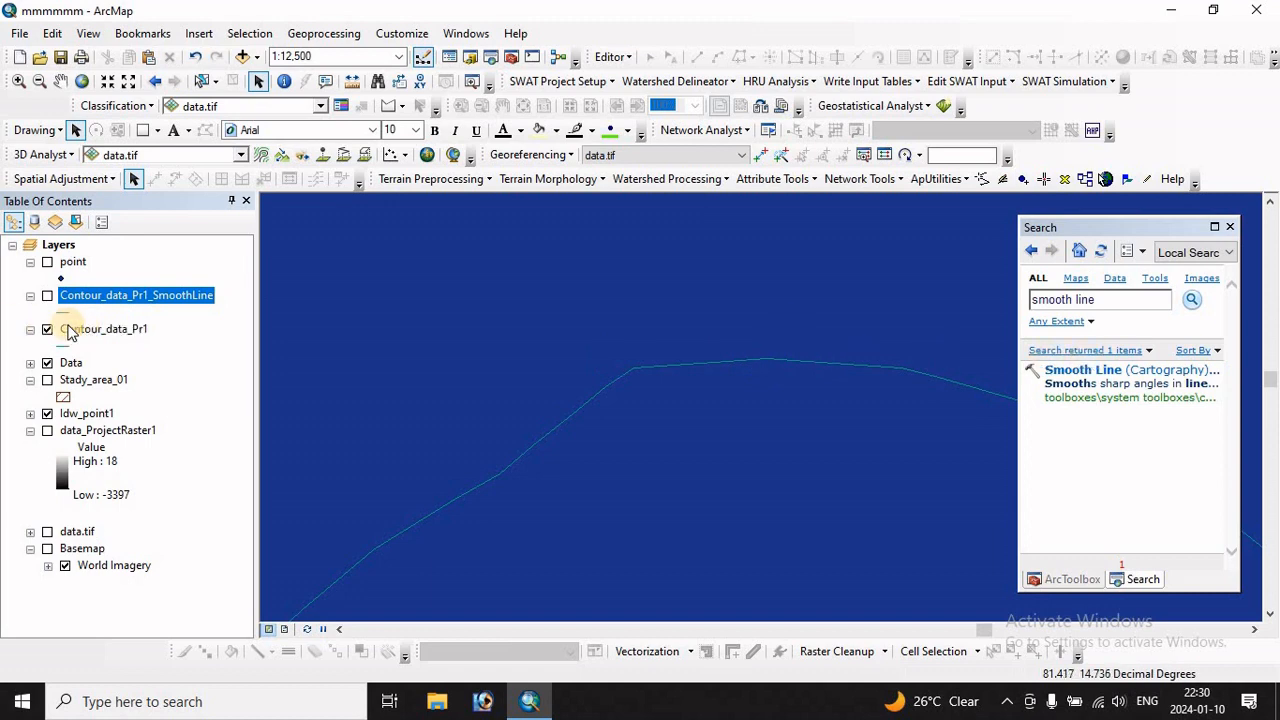
{"action": "left_click", "coordinate": [47, 296]}
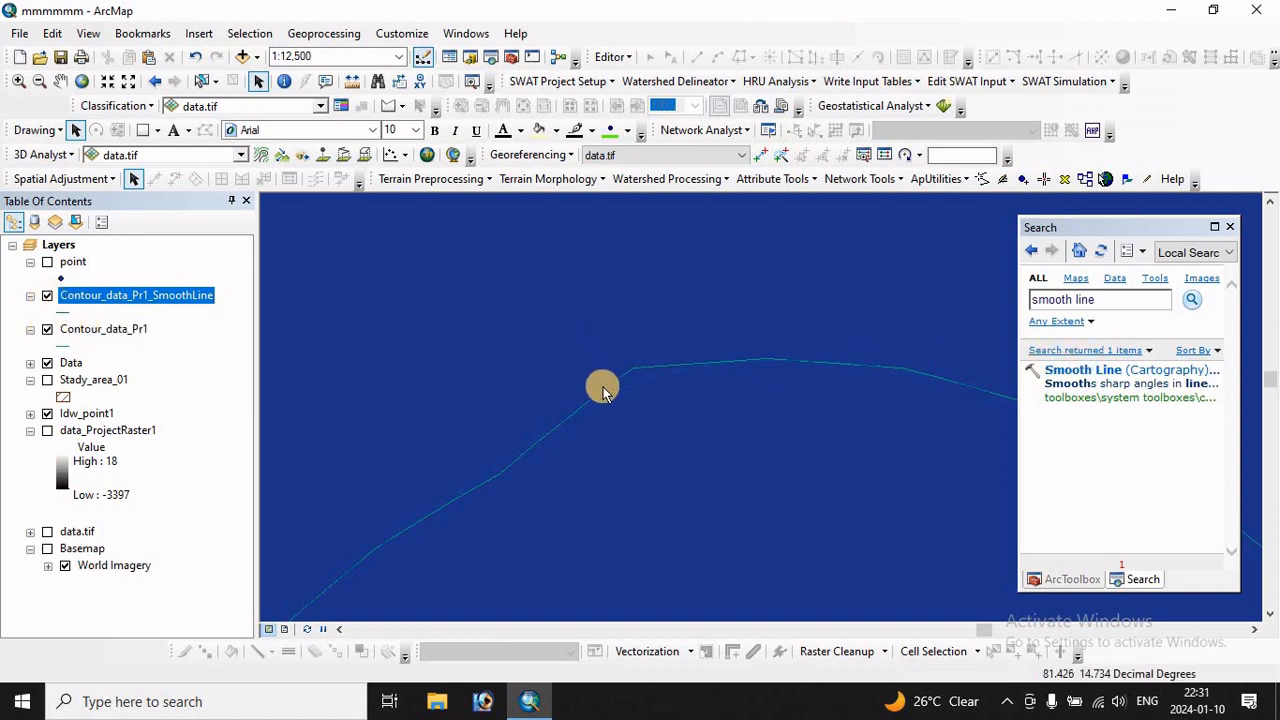
{"action": "left_click", "coordinate": [47, 330]}
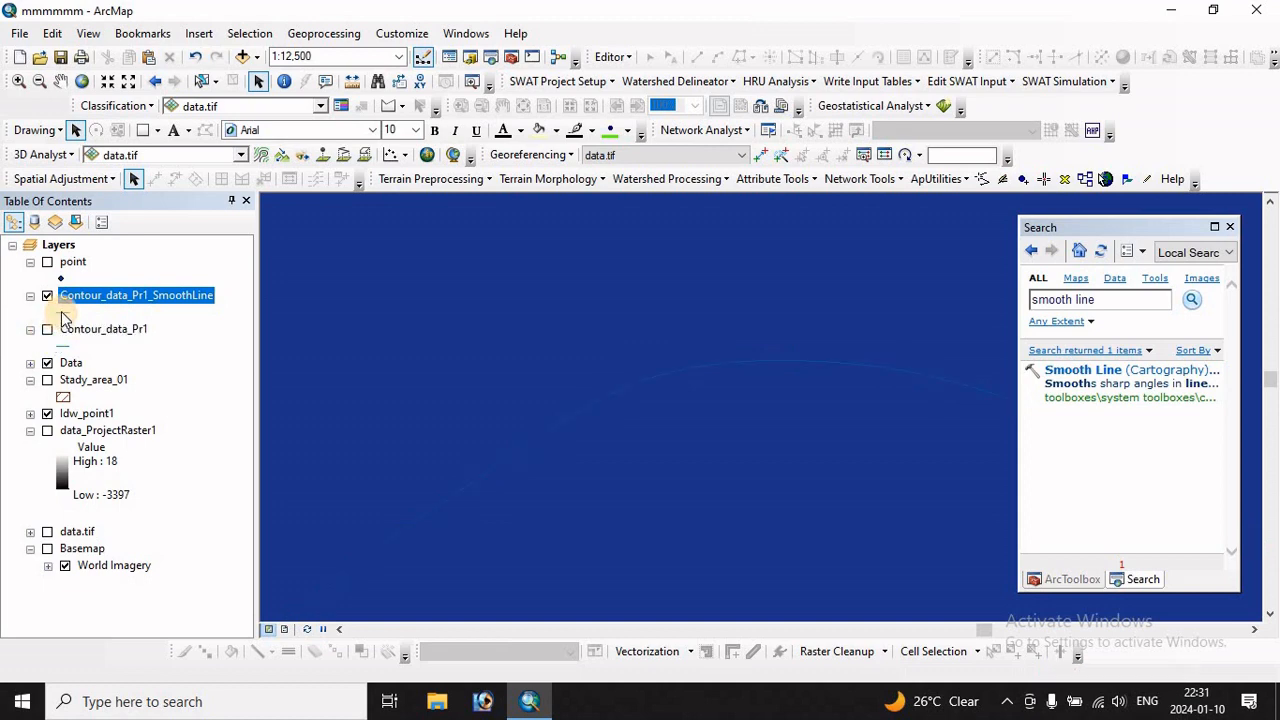
Step: Symbolize the Contour_data_Pr1_SmoothLine layer with the black Arterial Street line symbol
{"action": "left_click", "coordinate": [66, 312]}
{"action": "left_click", "coordinate": [648, 362]}
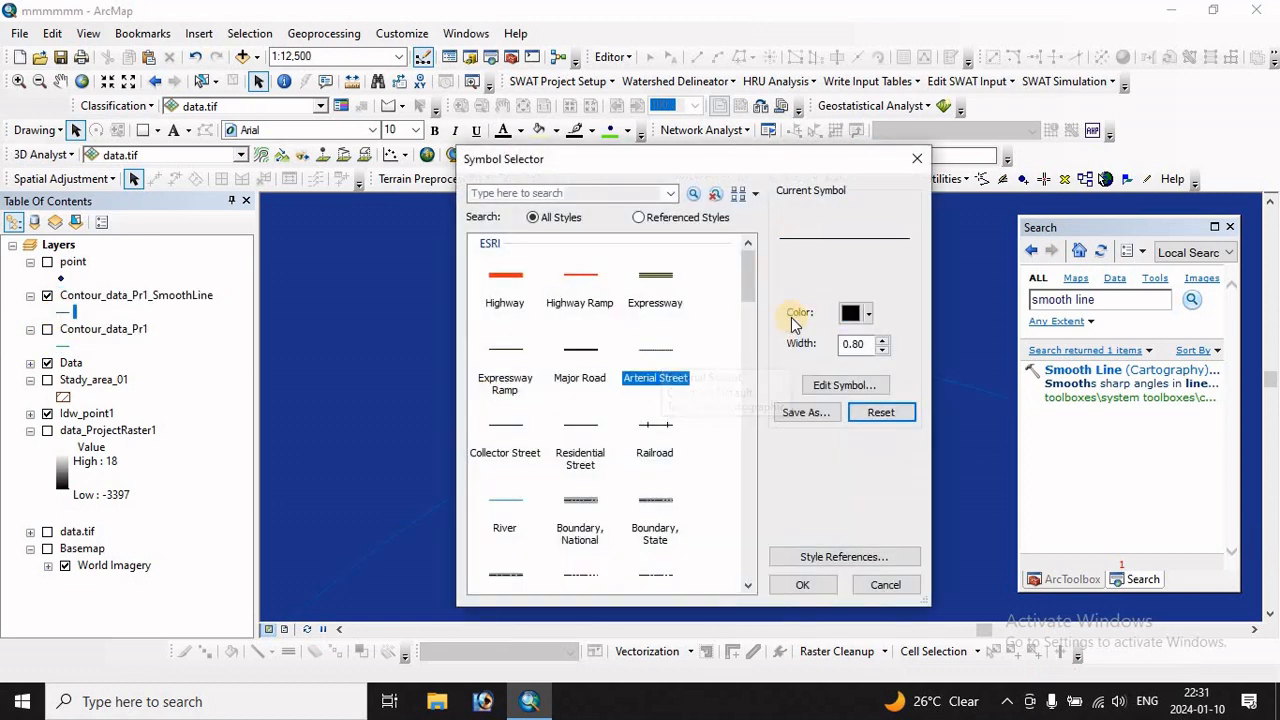
{"action": "left_click", "coordinate": [802, 586]}
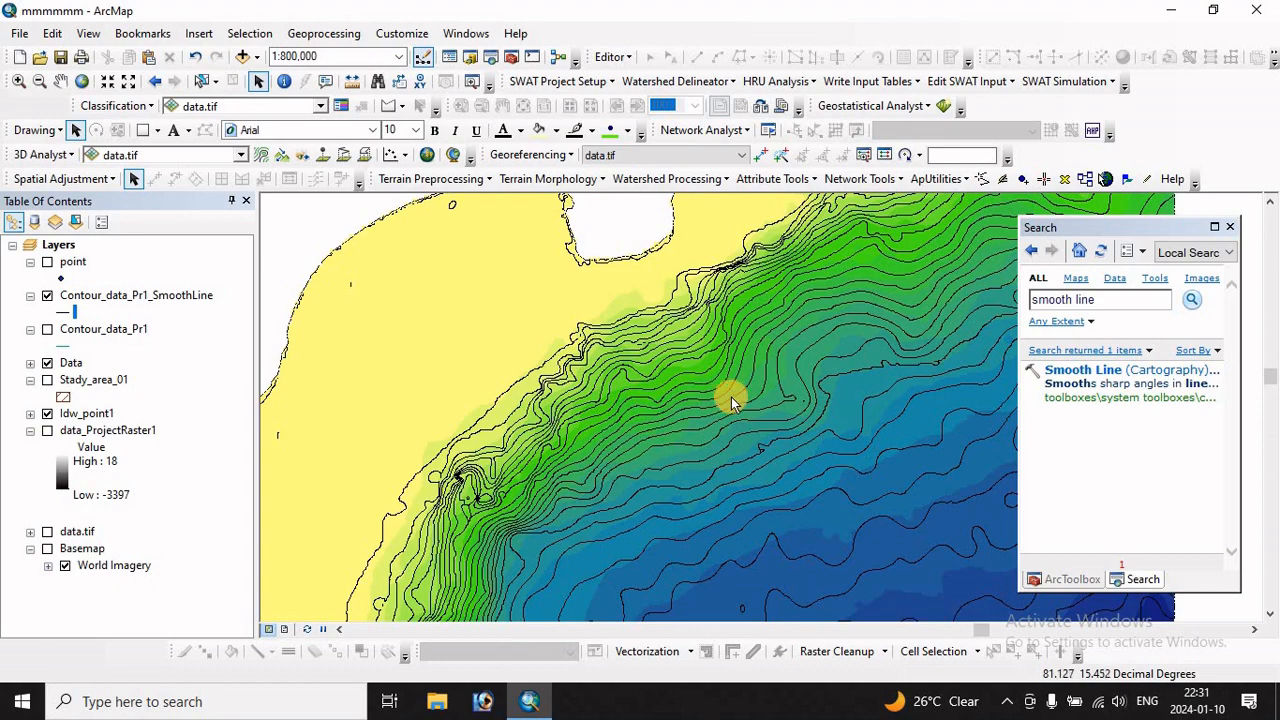
Step: Examine the smoothed contours along the coastline and around the bay at close range for stray segments near the Data boundary
{"action": "left_click_drag", "start_coordinate": [736, 397], "coordinate": [668, 521]}
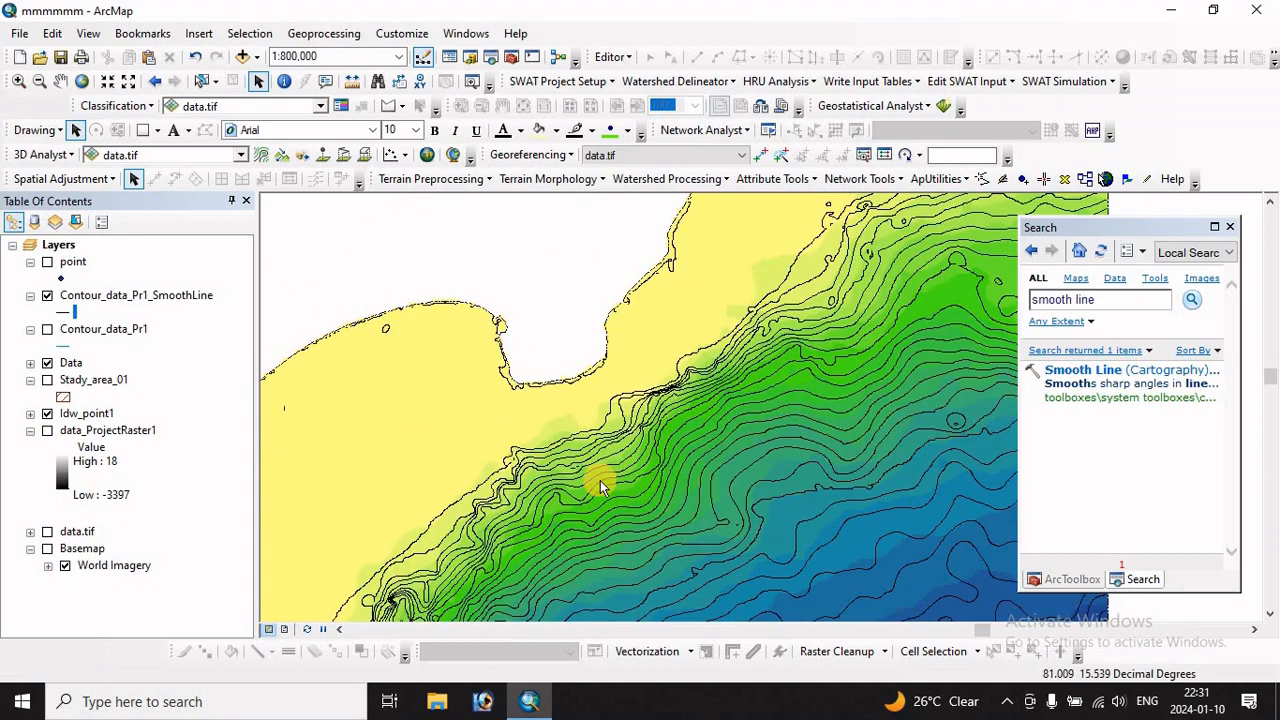
{"action": "left_click_drag", "start_coordinate": [571, 494], "coordinate": [808, 491]}
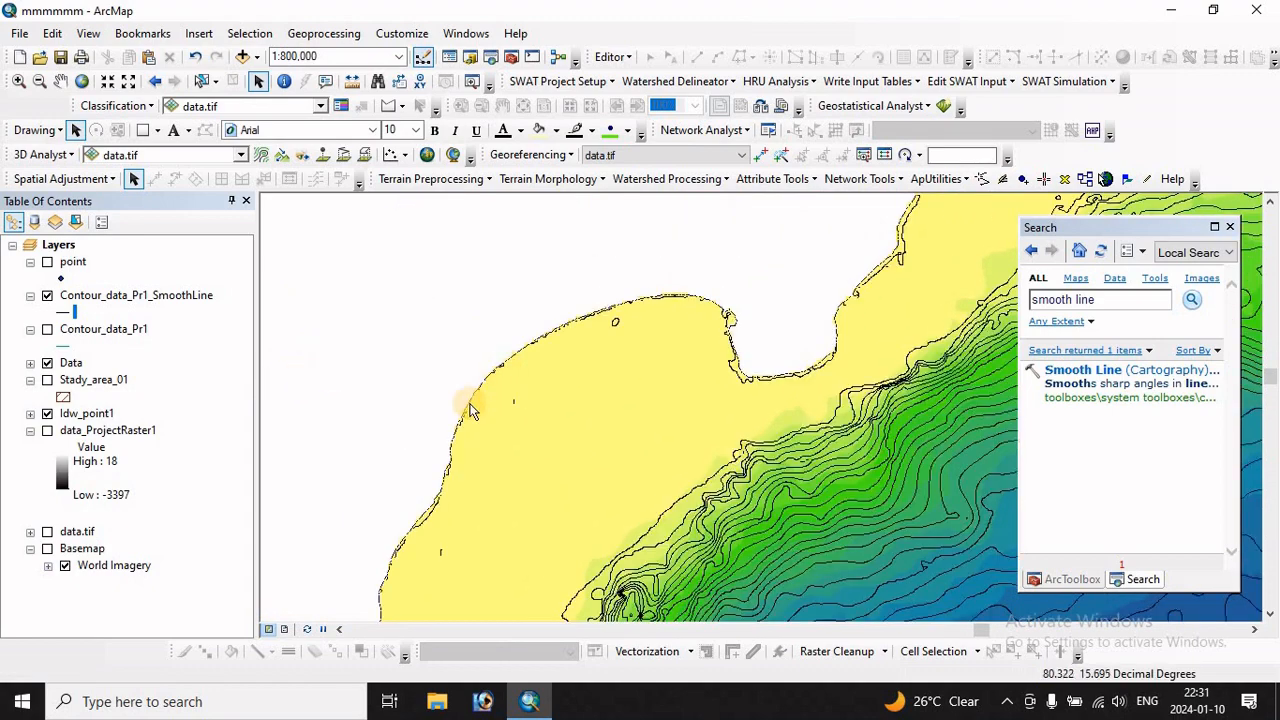
{"action": "scroll", "coordinate": [432, 505], "scroll_direction": "up", "scroll_amount": 3}
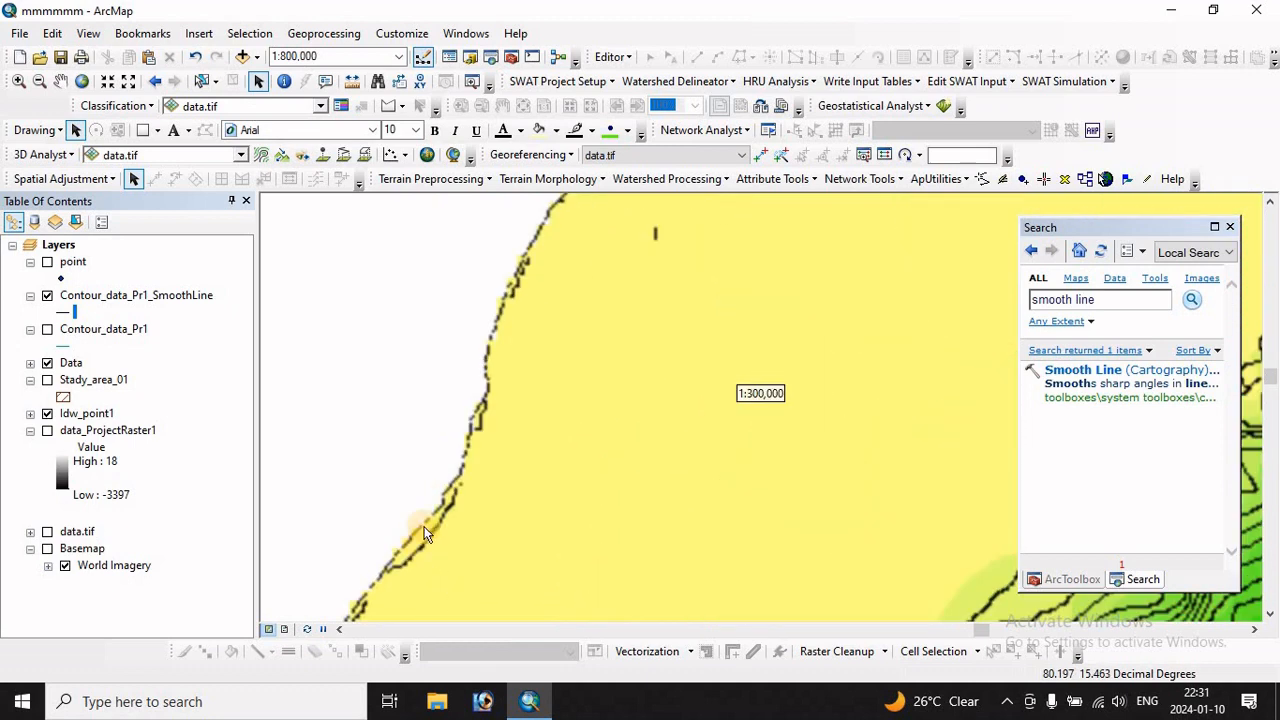
{"action": "scroll", "coordinate": [418, 545], "scroll_direction": "up", "scroll_amount": 1}
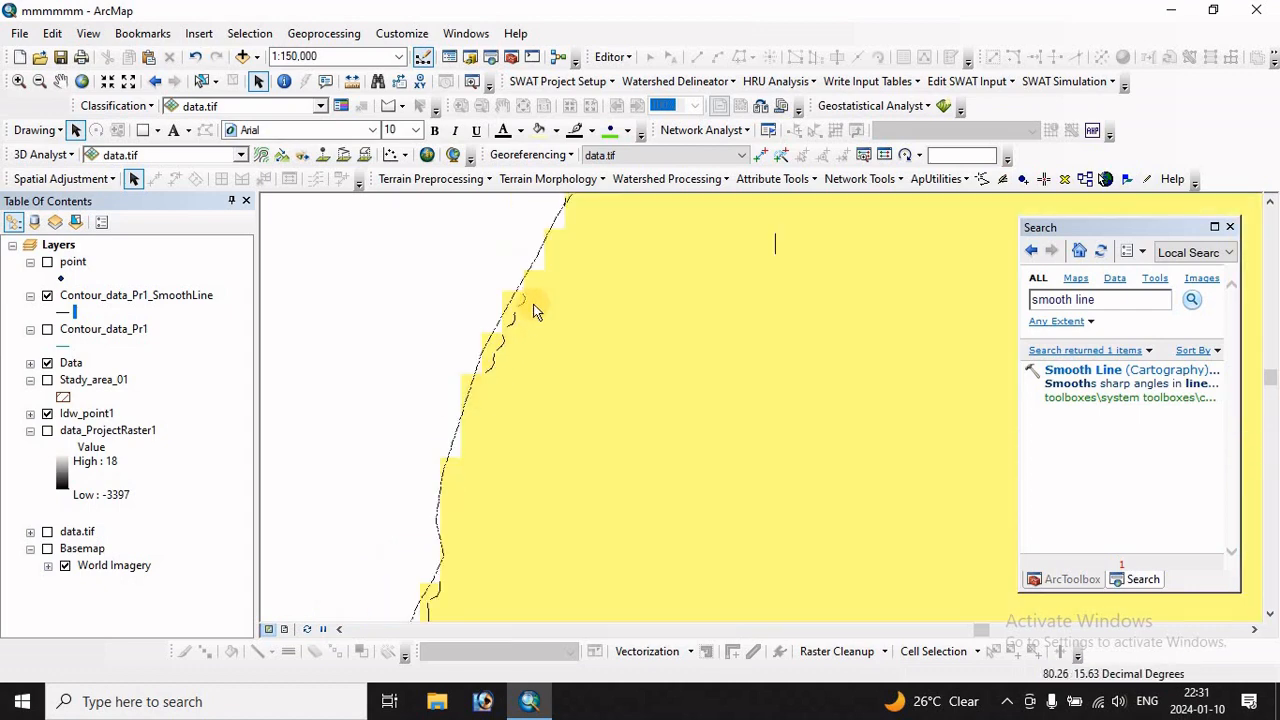
{"action": "left_click_drag", "start_coordinate": [534, 304], "coordinate": [456, 577]}
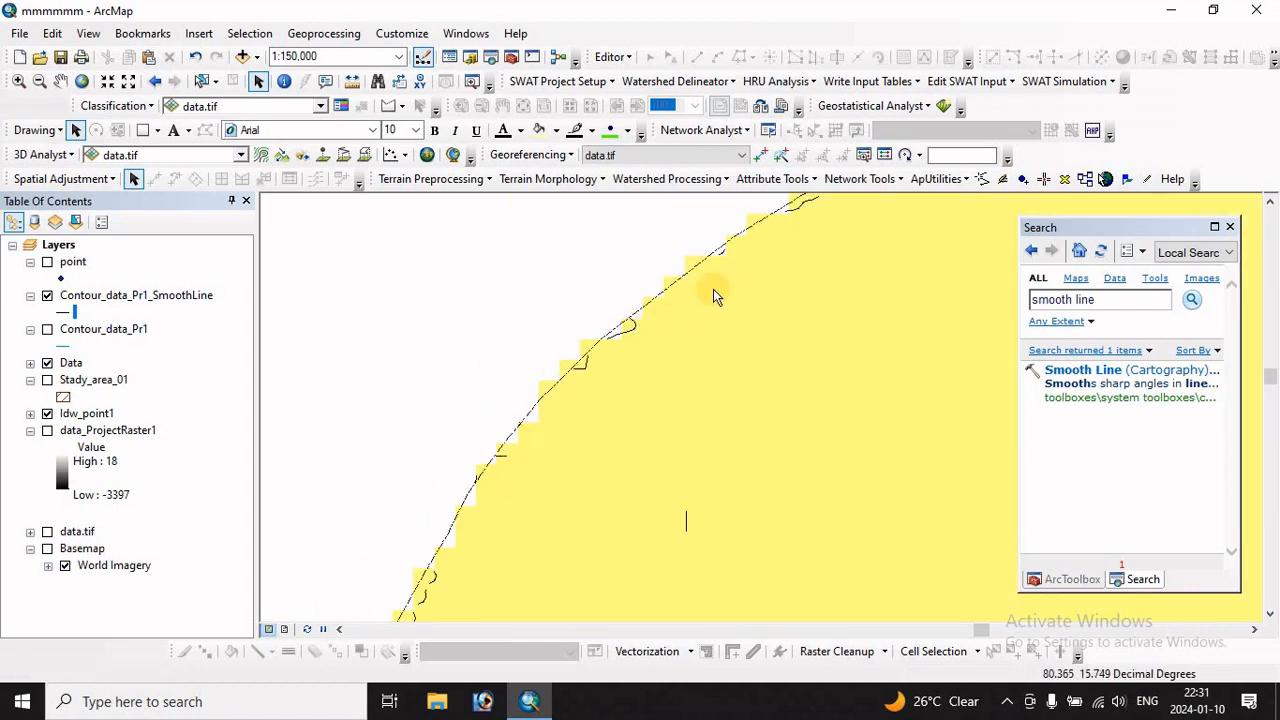
{"action": "scroll", "coordinate": [556, 483], "scroll_direction": "down", "scroll_amount": 3}
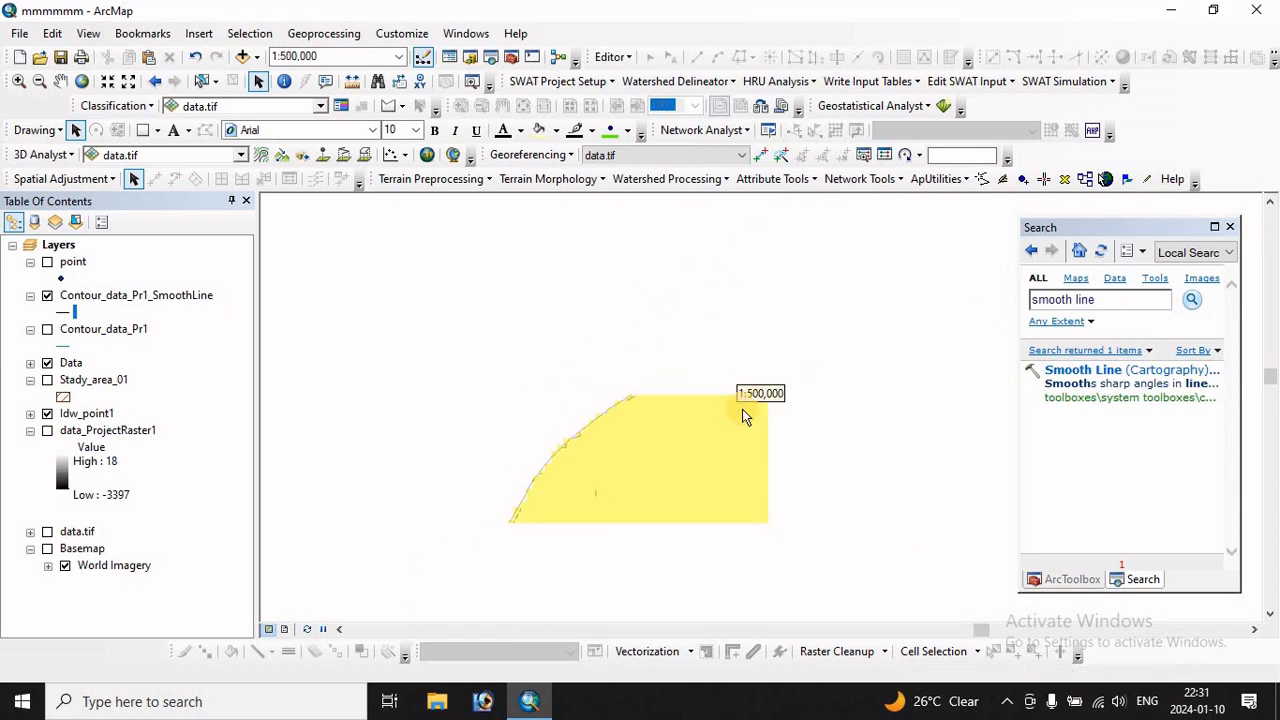
{"action": "scroll", "coordinate": [737, 398], "scroll_direction": "up", "scroll_amount": 4}
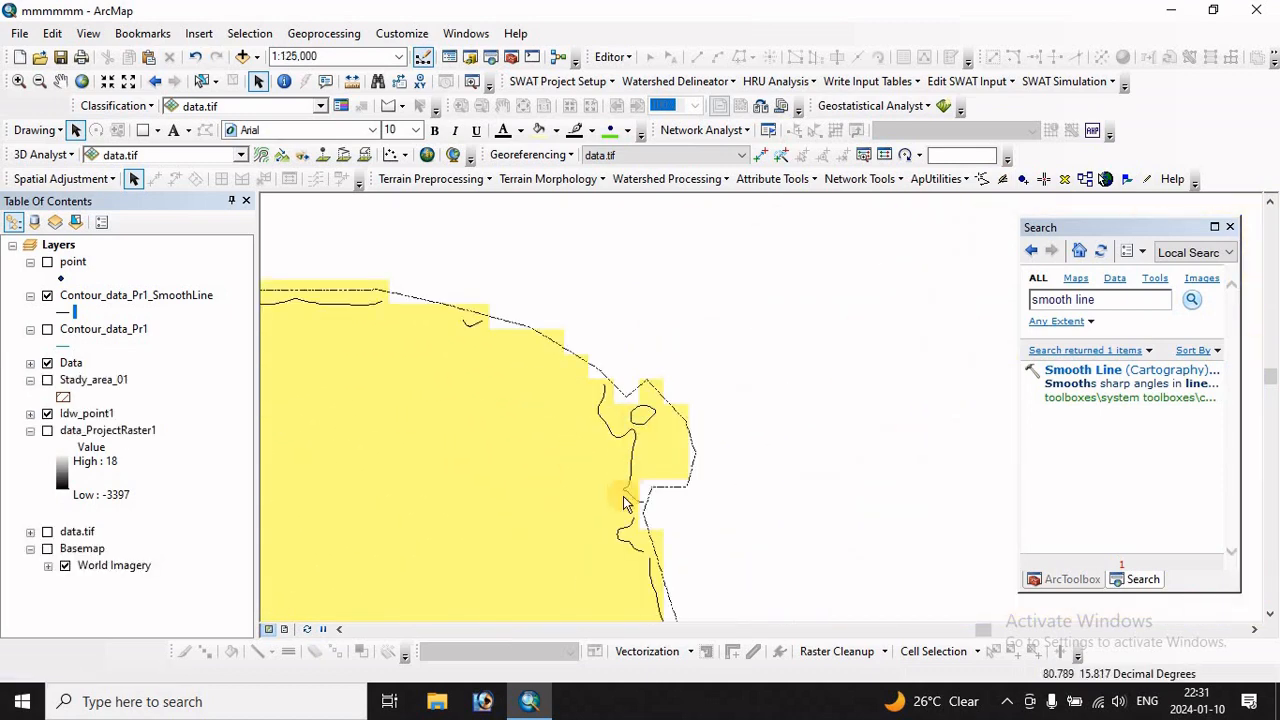
{"action": "left_click_drag", "start_coordinate": [624, 583], "coordinate": [463, 408]}
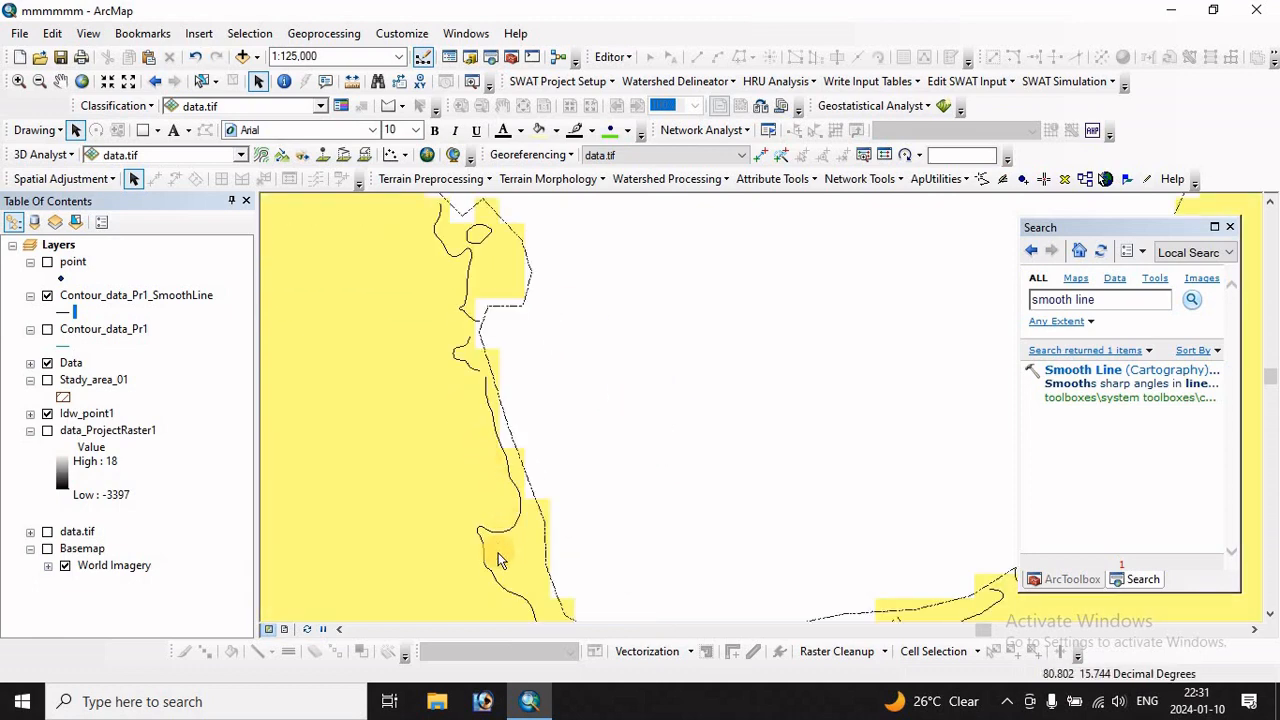
{"action": "left_click_drag", "start_coordinate": [506, 551], "coordinate": [357, 361]}
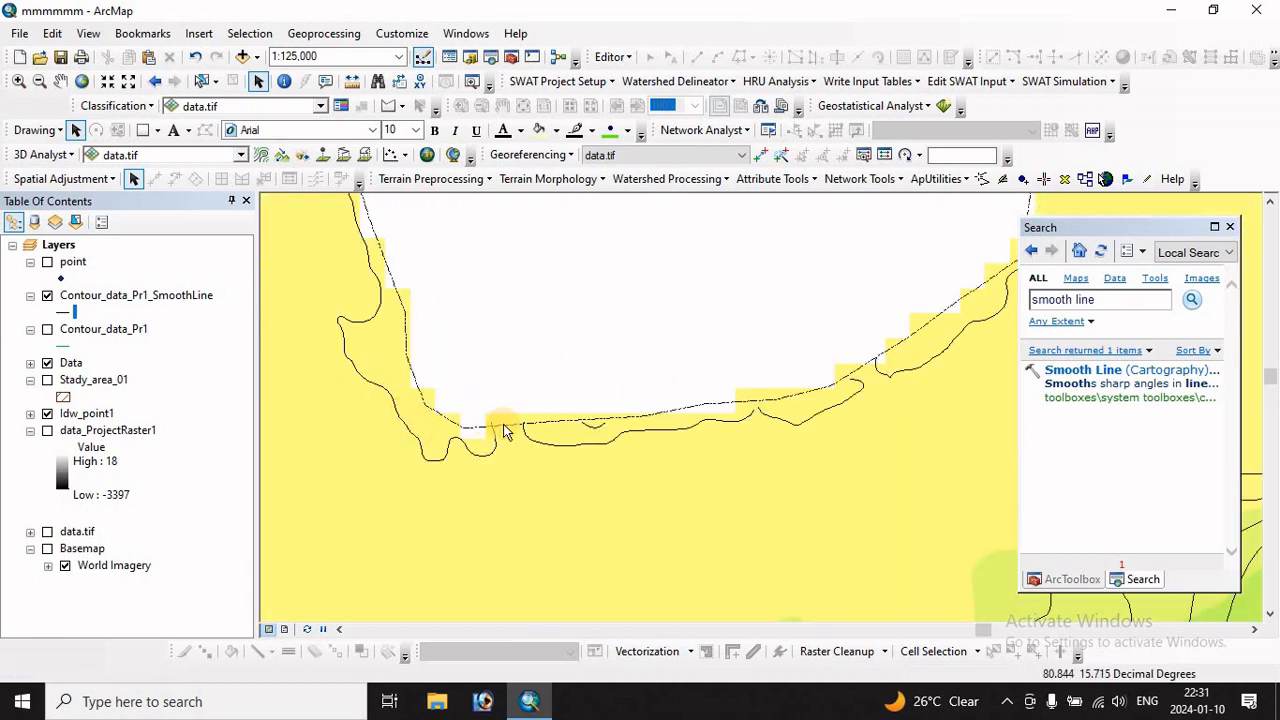
{"action": "scroll", "coordinate": [620, 471], "scroll_direction": "up", "scroll_amount": 5}
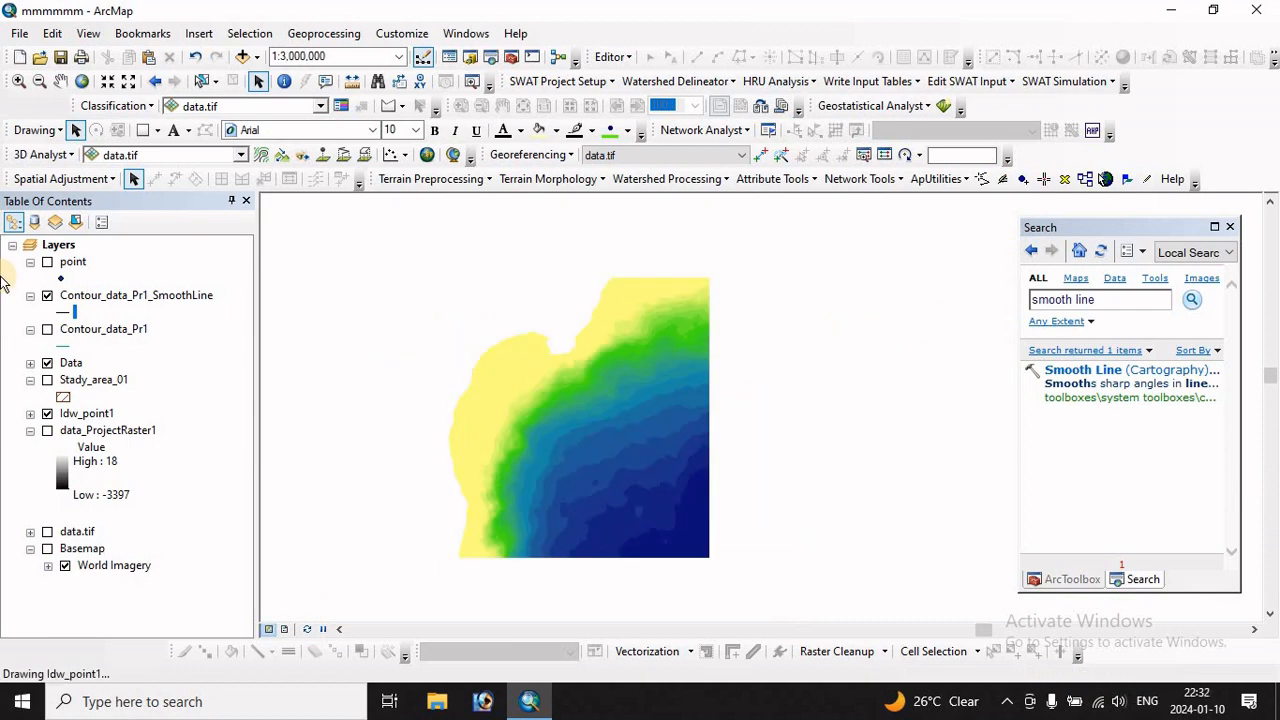
Step: Hide the smoothed contour layer so that only the interpolated surface and the Data outline are displayed
{"action": "left_click", "coordinate": [47, 296]}
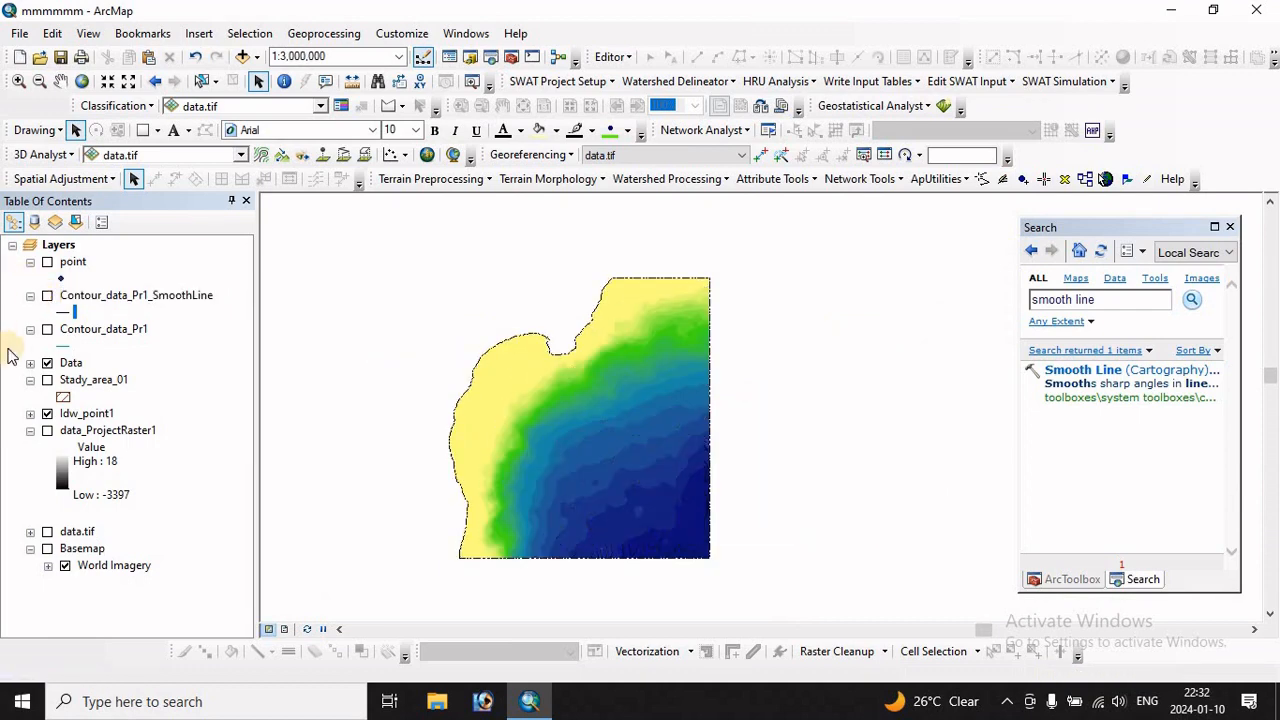
{"action": "scroll", "coordinate": [507, 438], "scroll_direction": "down", "scroll_amount": 1}
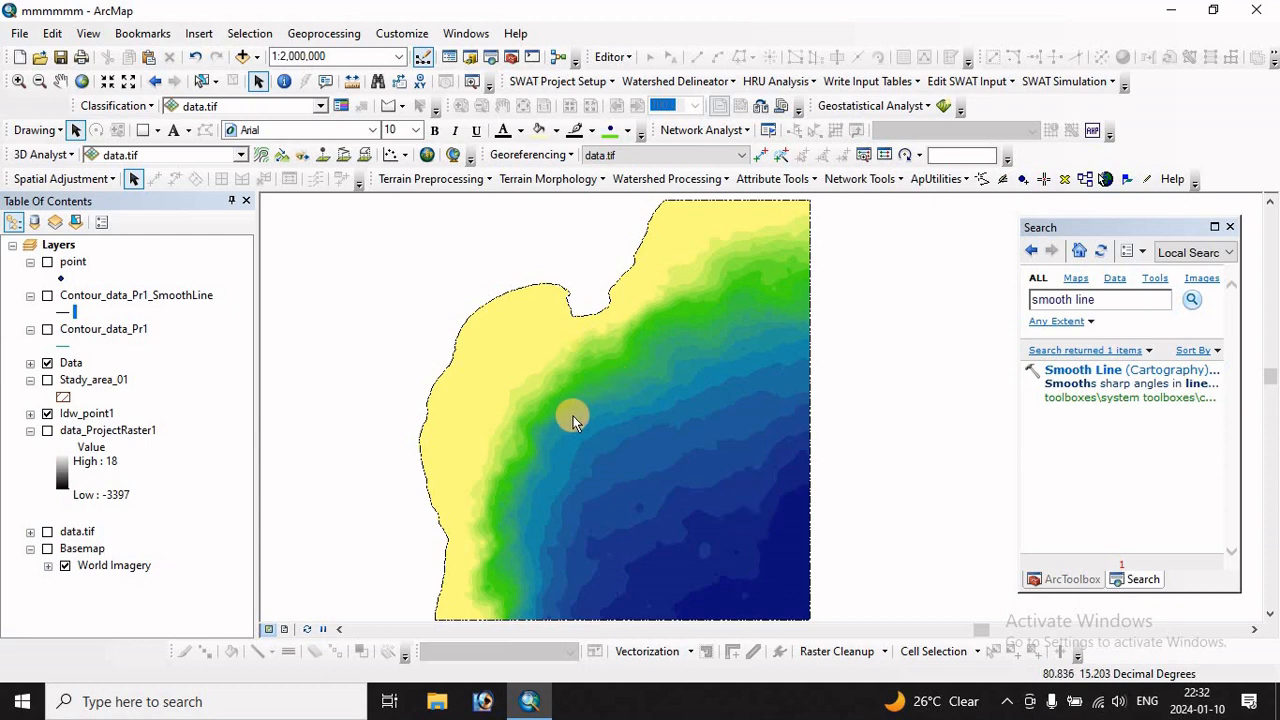
{"action": "left_click_drag", "start_coordinate": [573, 416], "coordinate": [600, 417]}
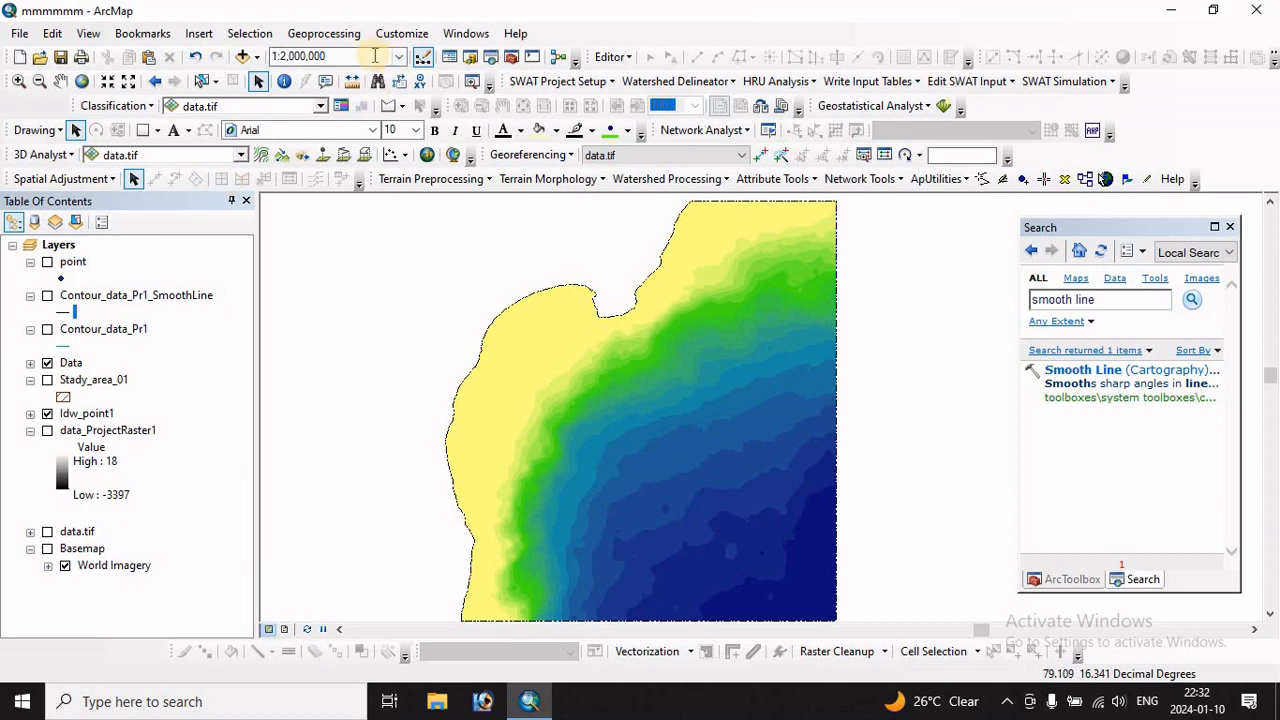
Step: Check in the extensions list that the 3D Analyst extension is enabled
{"action": "left_click", "coordinate": [396, 31]}
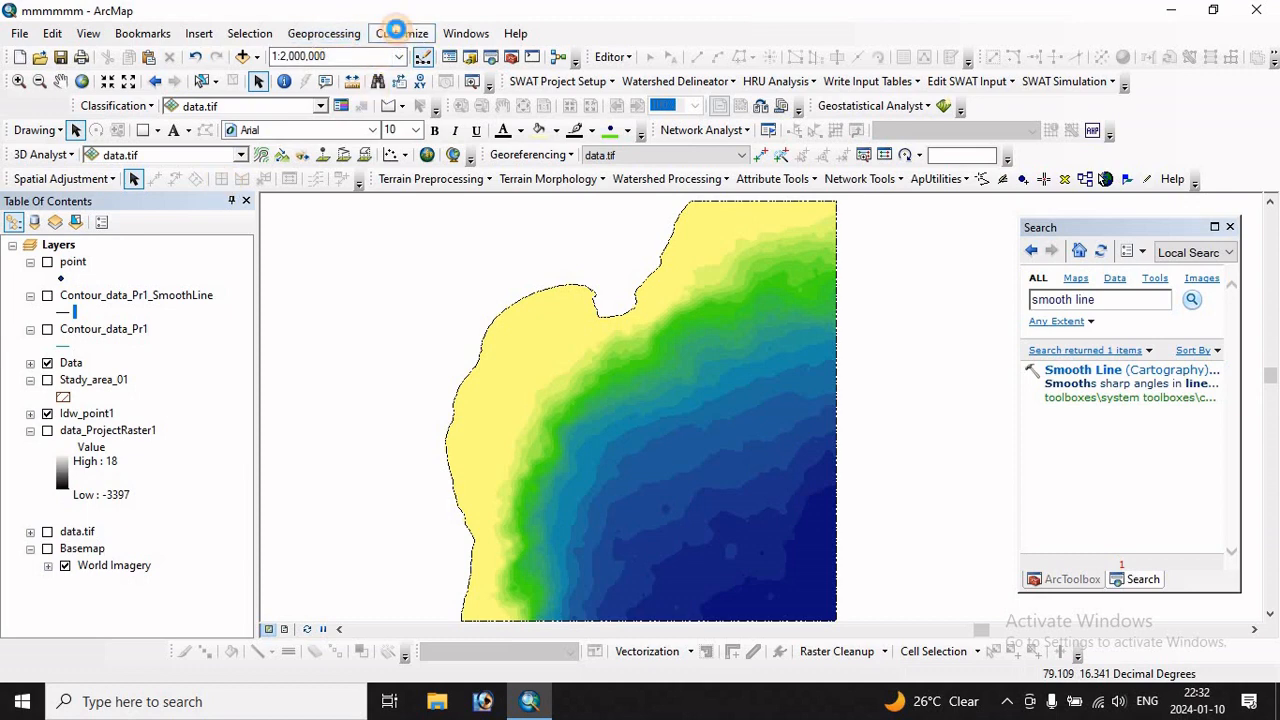
{"action": "mouse_move", "coordinate": [414, 53]}
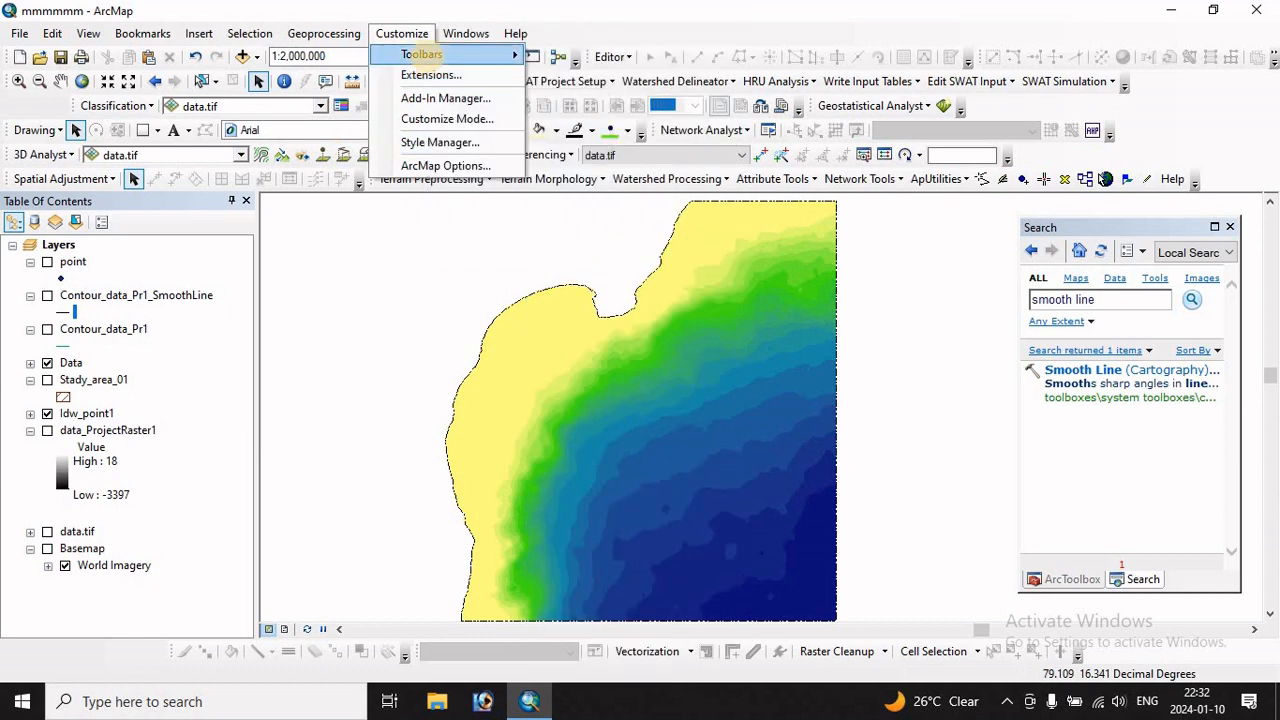
{"action": "left_click", "coordinate": [427, 74]}
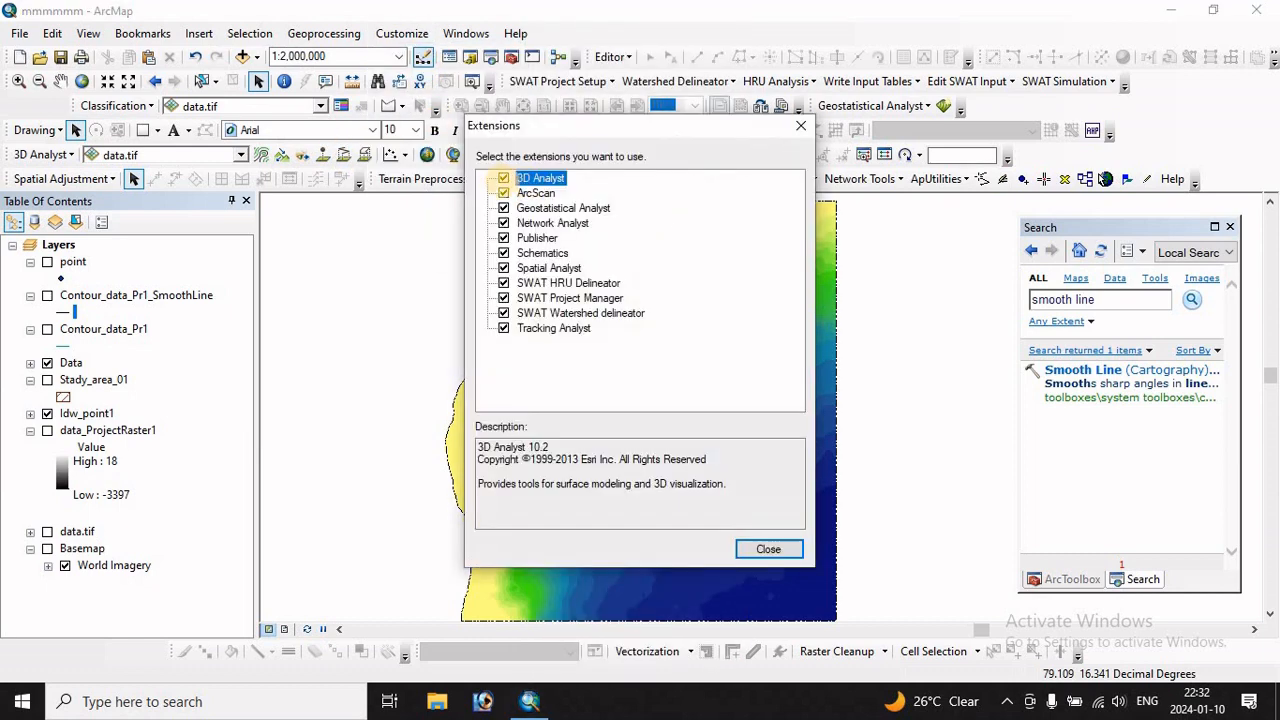
{"action": "left_click", "coordinate": [503, 179]}
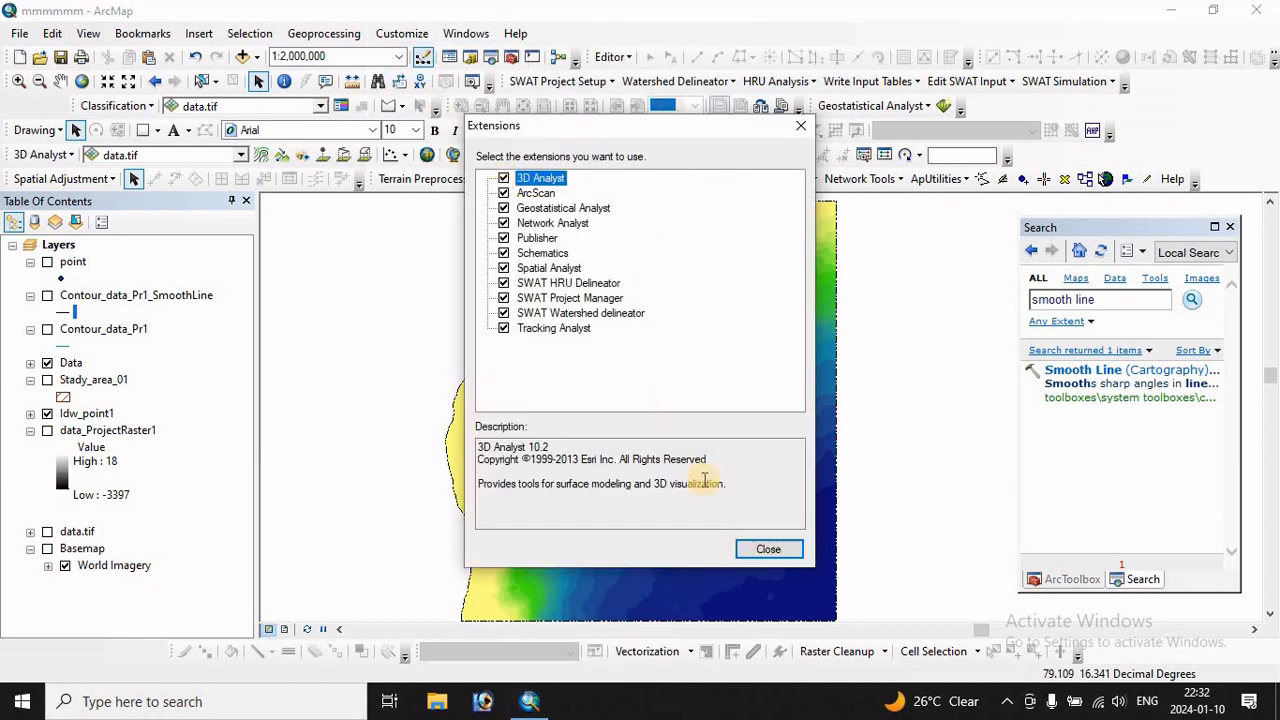
{"action": "left_click", "coordinate": [768, 549]}
Step: Interpolate a diagonal profile line on the data.tif surface, from the northwest coast to the southeast corner of the Data area
{"action": "left_click", "coordinate": [344, 158]}
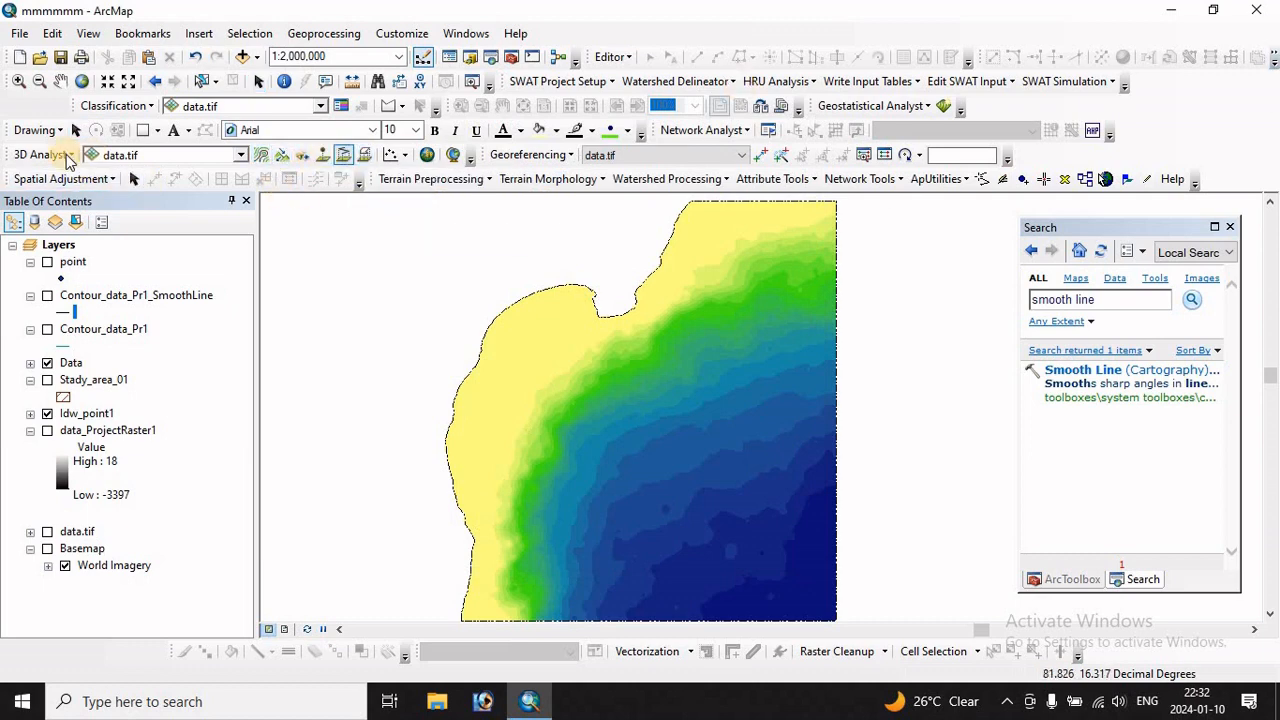
{"action": "left_click", "coordinate": [241, 155]}
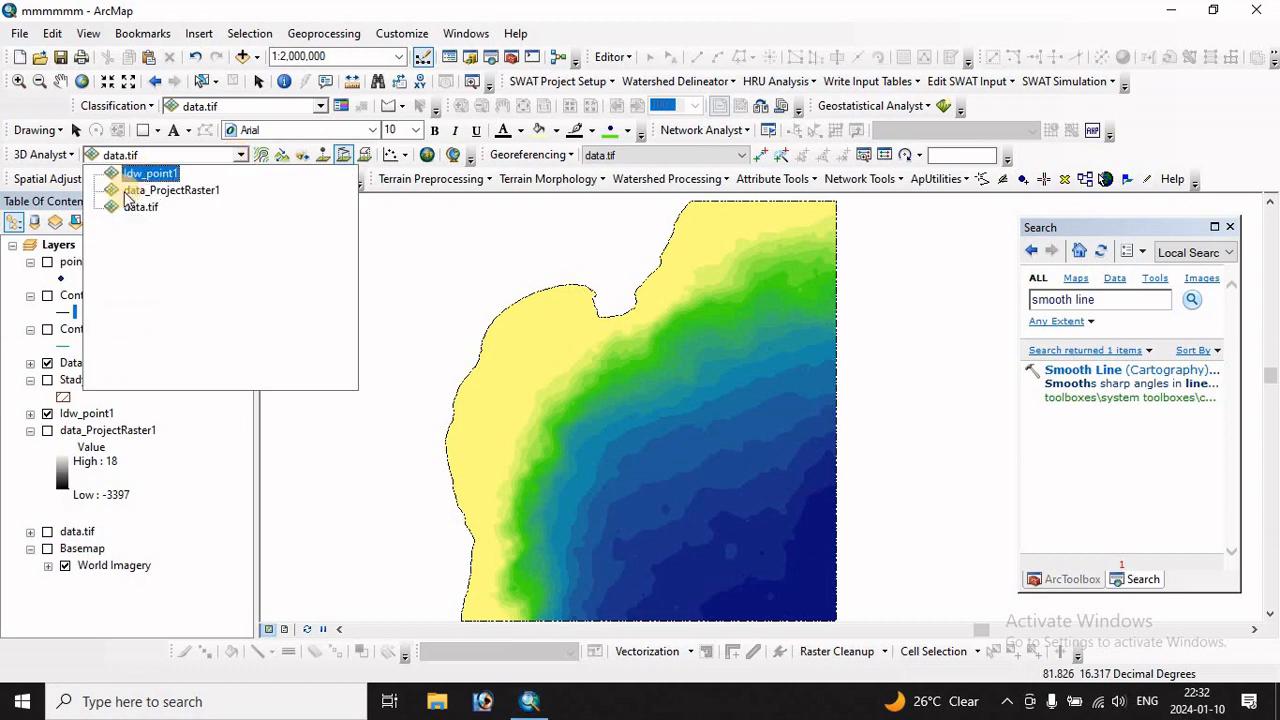
{"action": "left_click", "coordinate": [138, 210]}
{"action": "scroll", "coordinate": [571, 394], "scroll_direction": "down", "scroll_amount": 3}
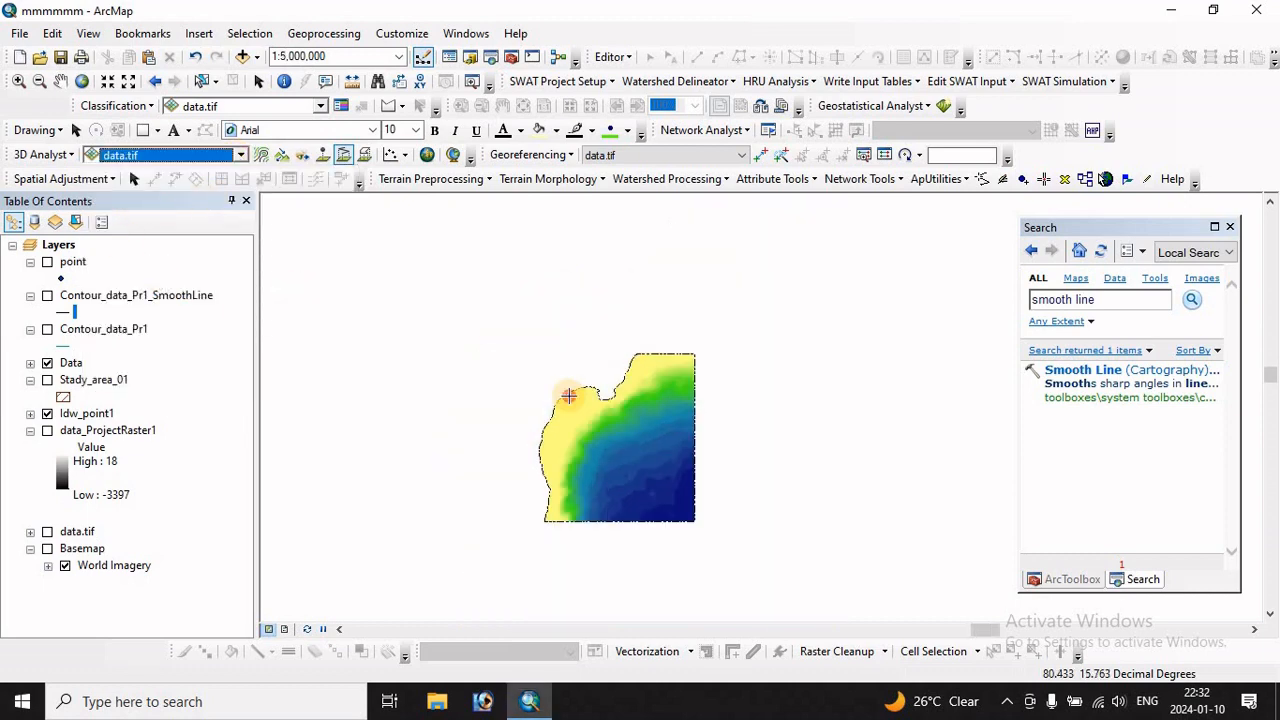
{"action": "left_click", "coordinate": [570, 393]}
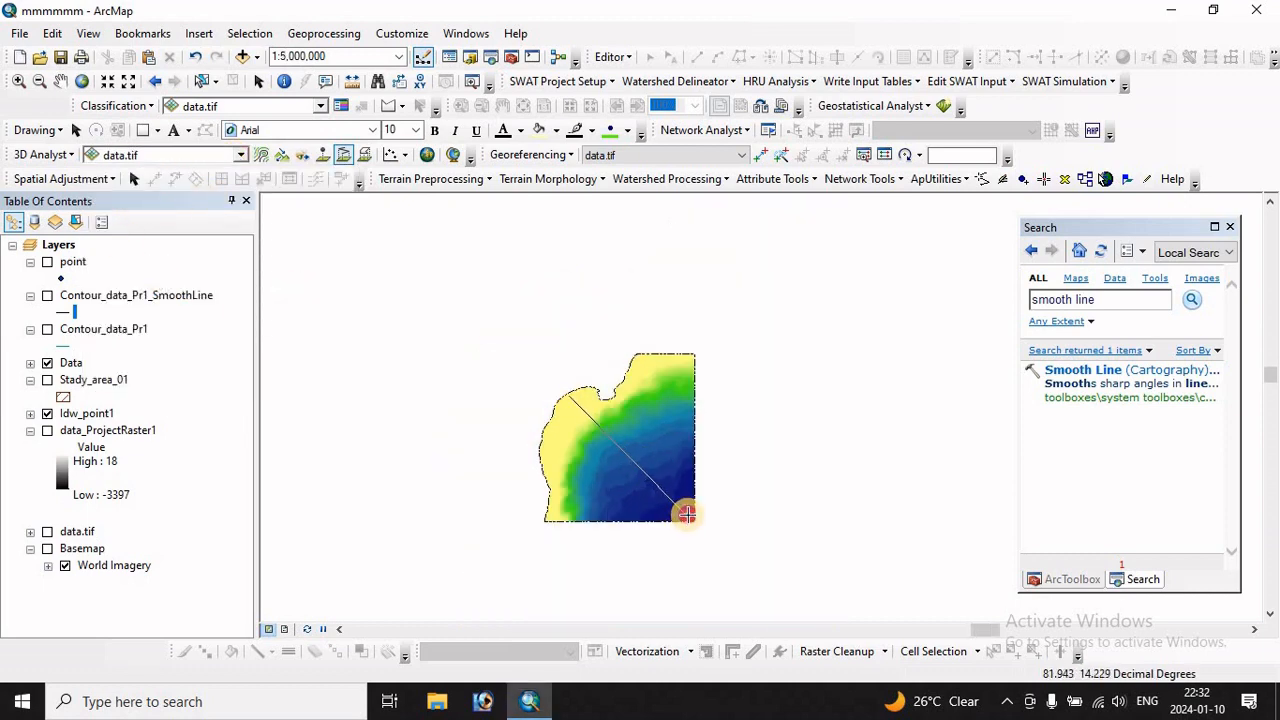
{"action": "double_click", "coordinate": [687, 514]}
Step: Create a profile graph from the diagonal line, compare it with the line's course on the map, and close the graph
{"action": "left_click", "coordinate": [403, 155]}
{"action": "left_click", "coordinate": [431, 172]}
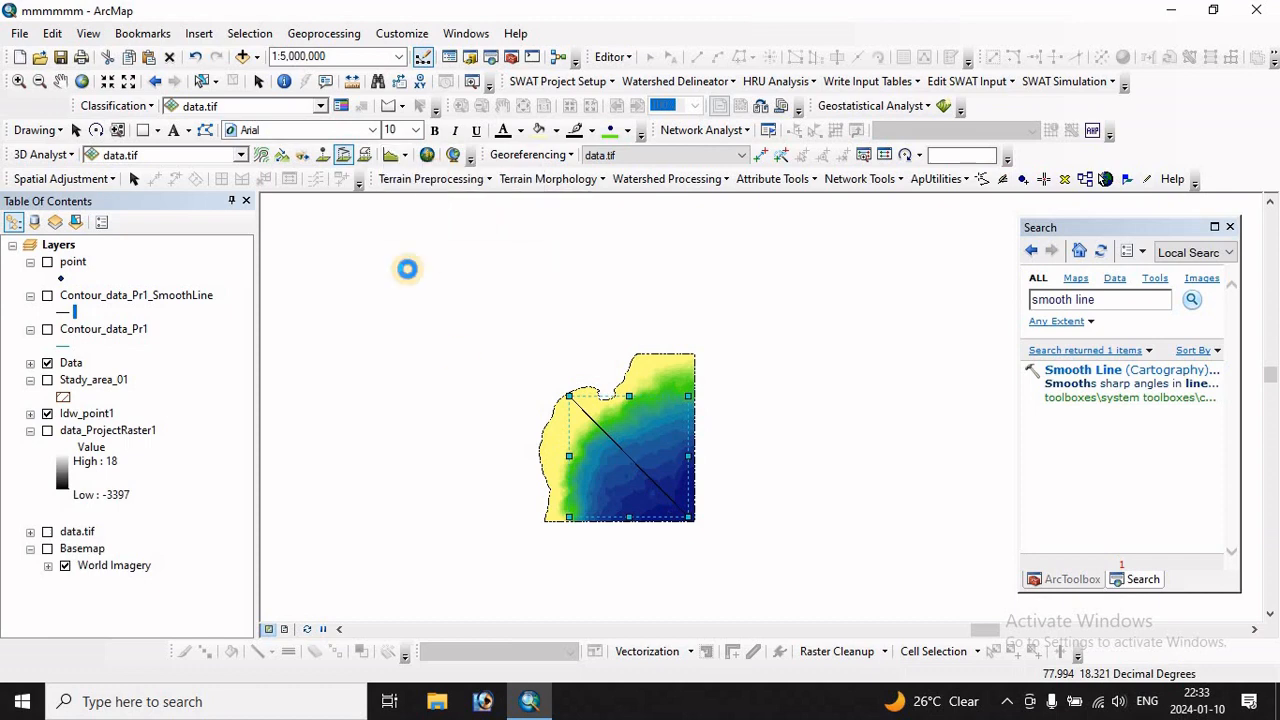
{"action": "left_click_drag", "start_coordinate": [760, 306], "coordinate": [557, 212]}
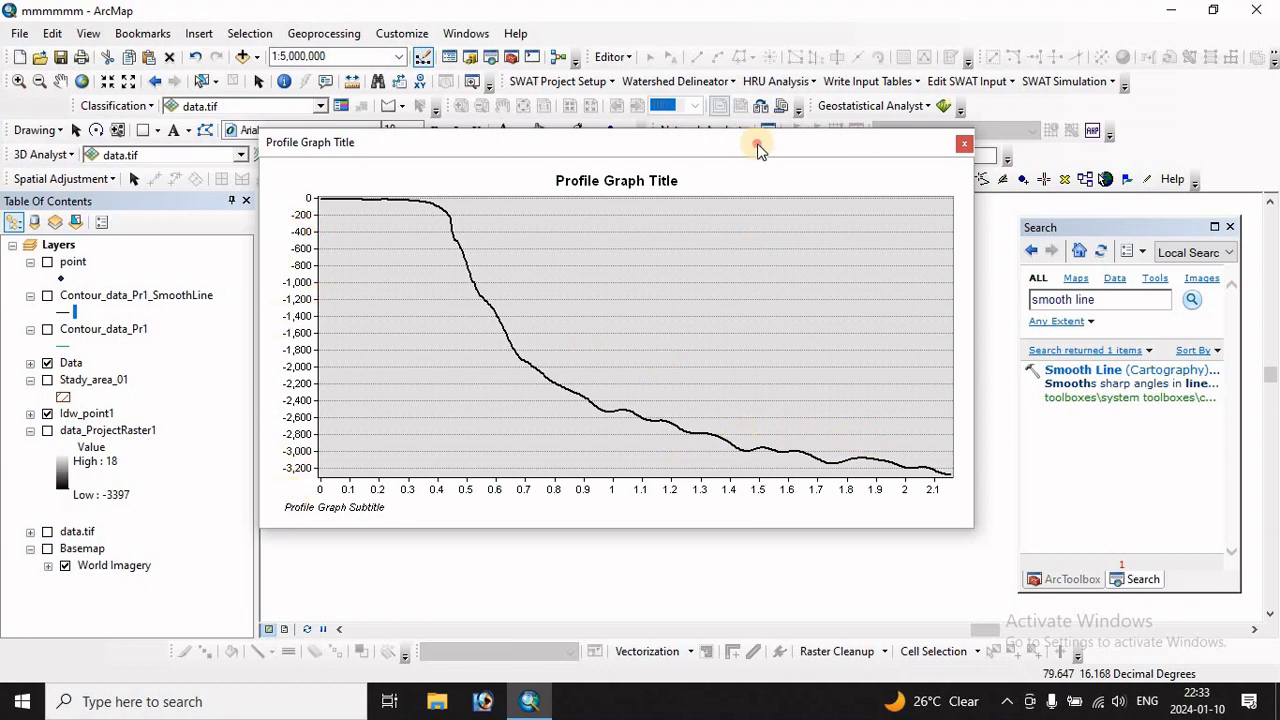
{"action": "left_click_drag", "start_coordinate": [757, 143], "coordinate": [1139, 129]}
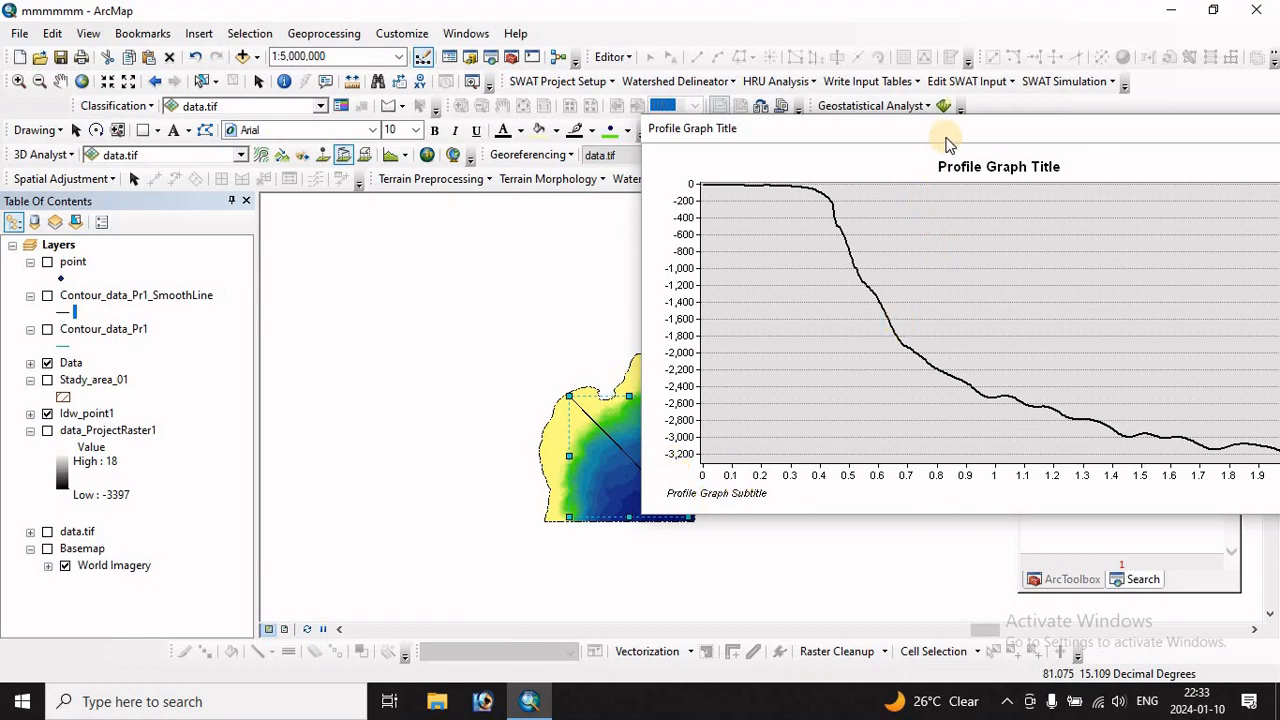
{"action": "left_click_drag", "start_coordinate": [923, 129], "coordinate": [380, 86]}
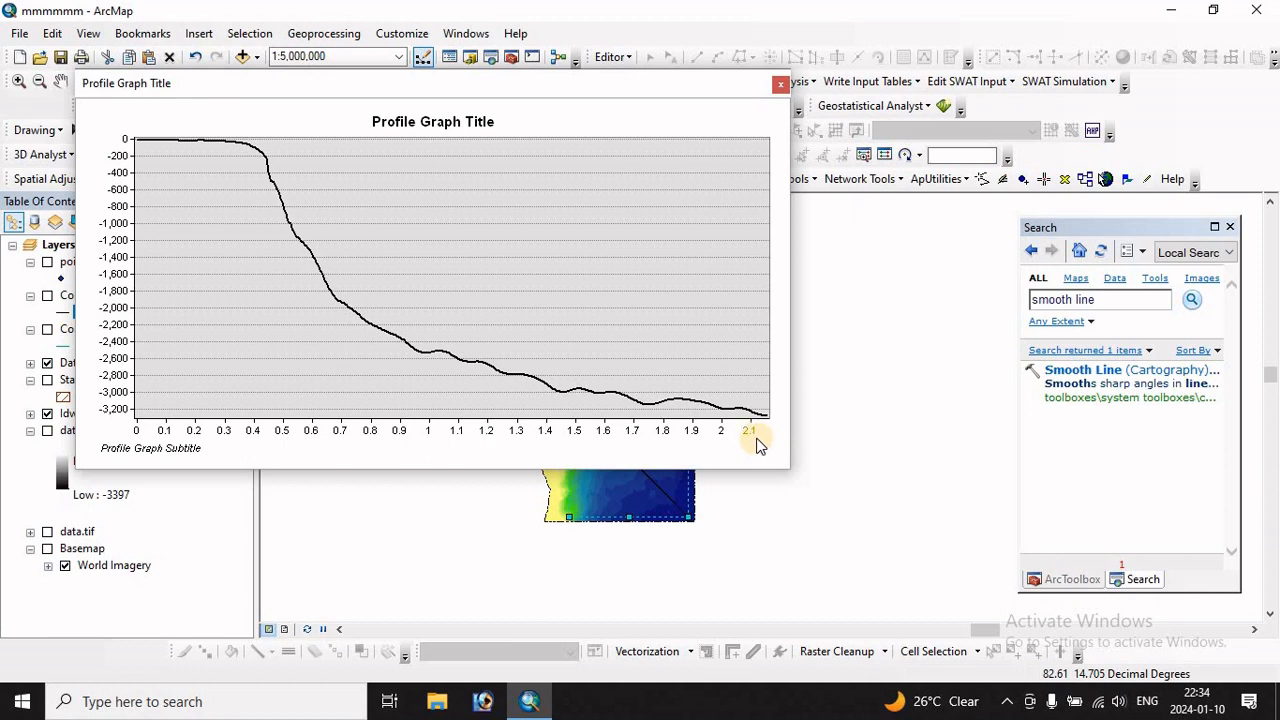
{"action": "left_click", "coordinate": [780, 86]}
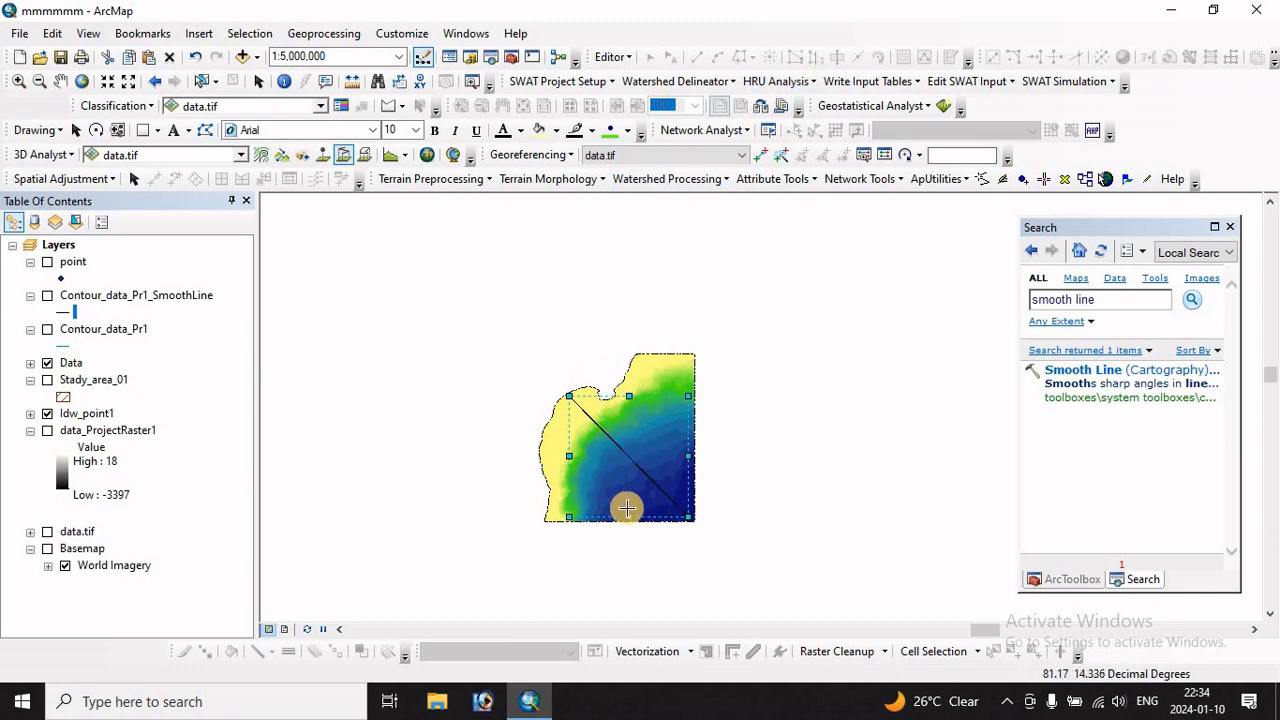
{"action": "scroll", "coordinate": [678, 440], "scroll_direction": "down", "scroll_amount": 2}
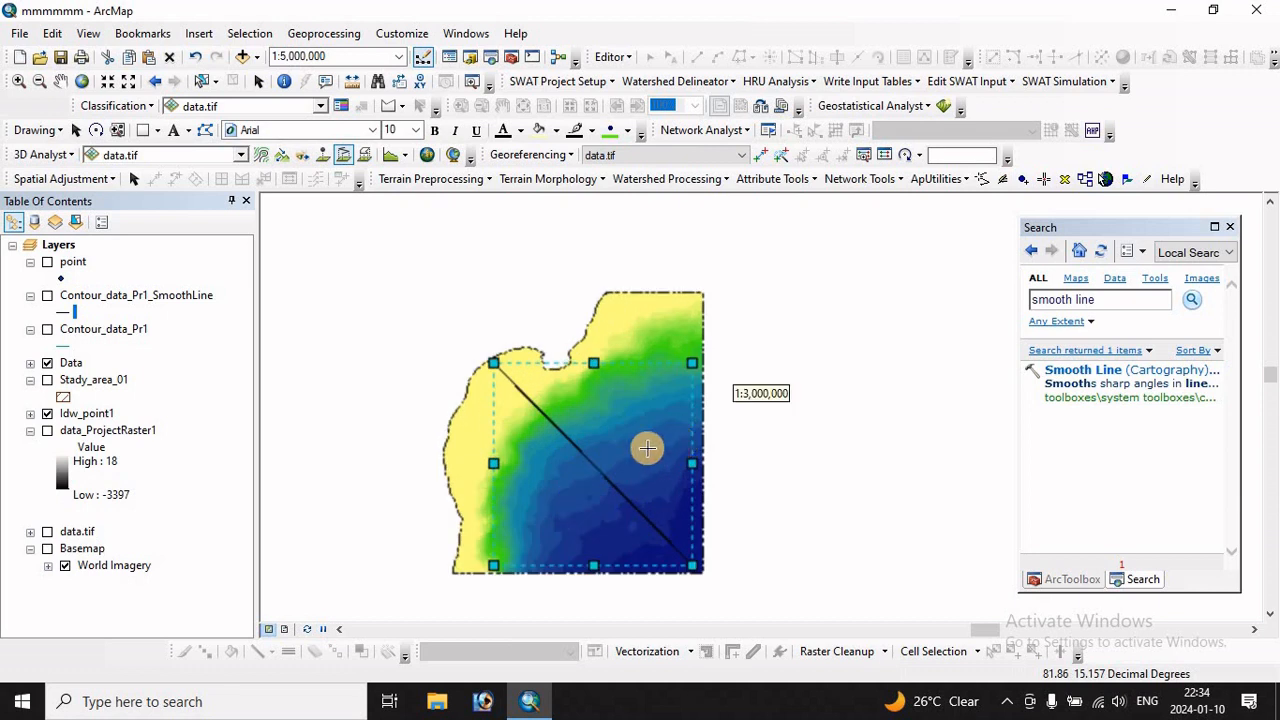